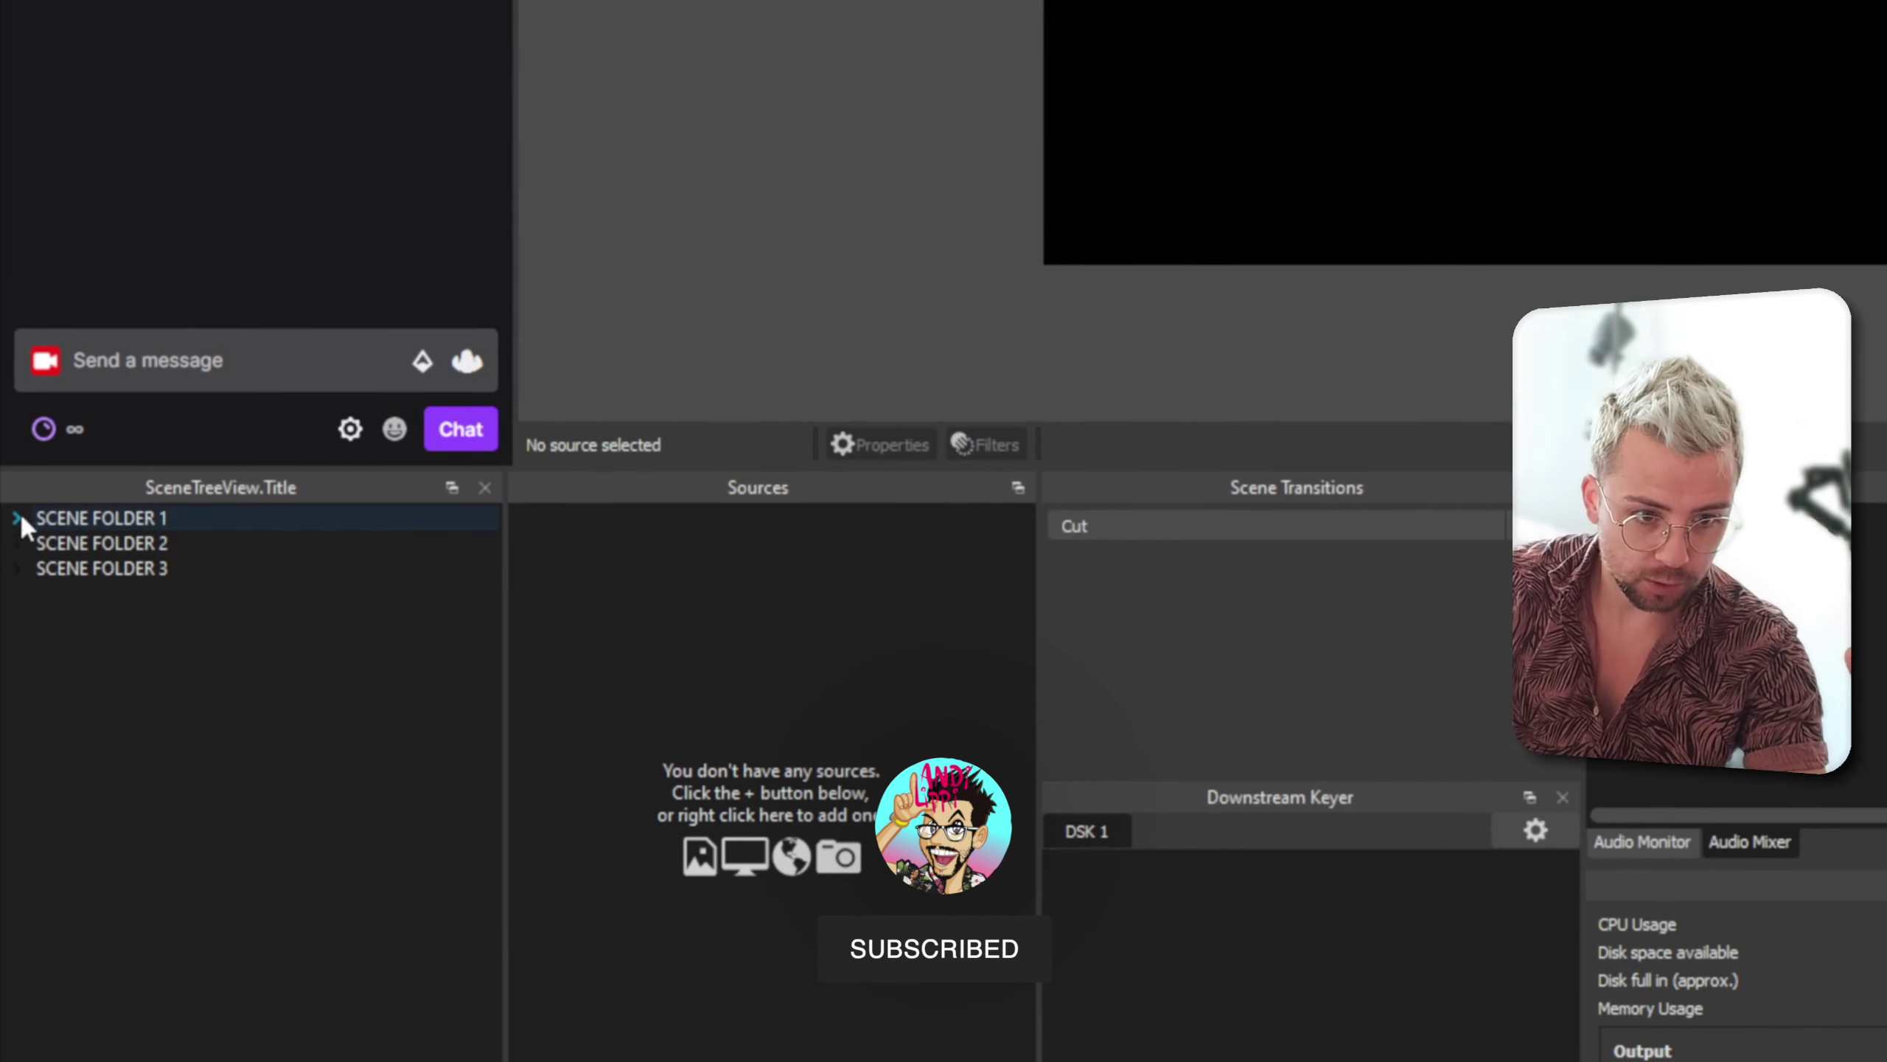
# Select Scene 1, then expand SCENE FOLDER 2, SCENE FOLDER 3 and each nested folder down to Scene 12
pyautogui.click(82, 545)
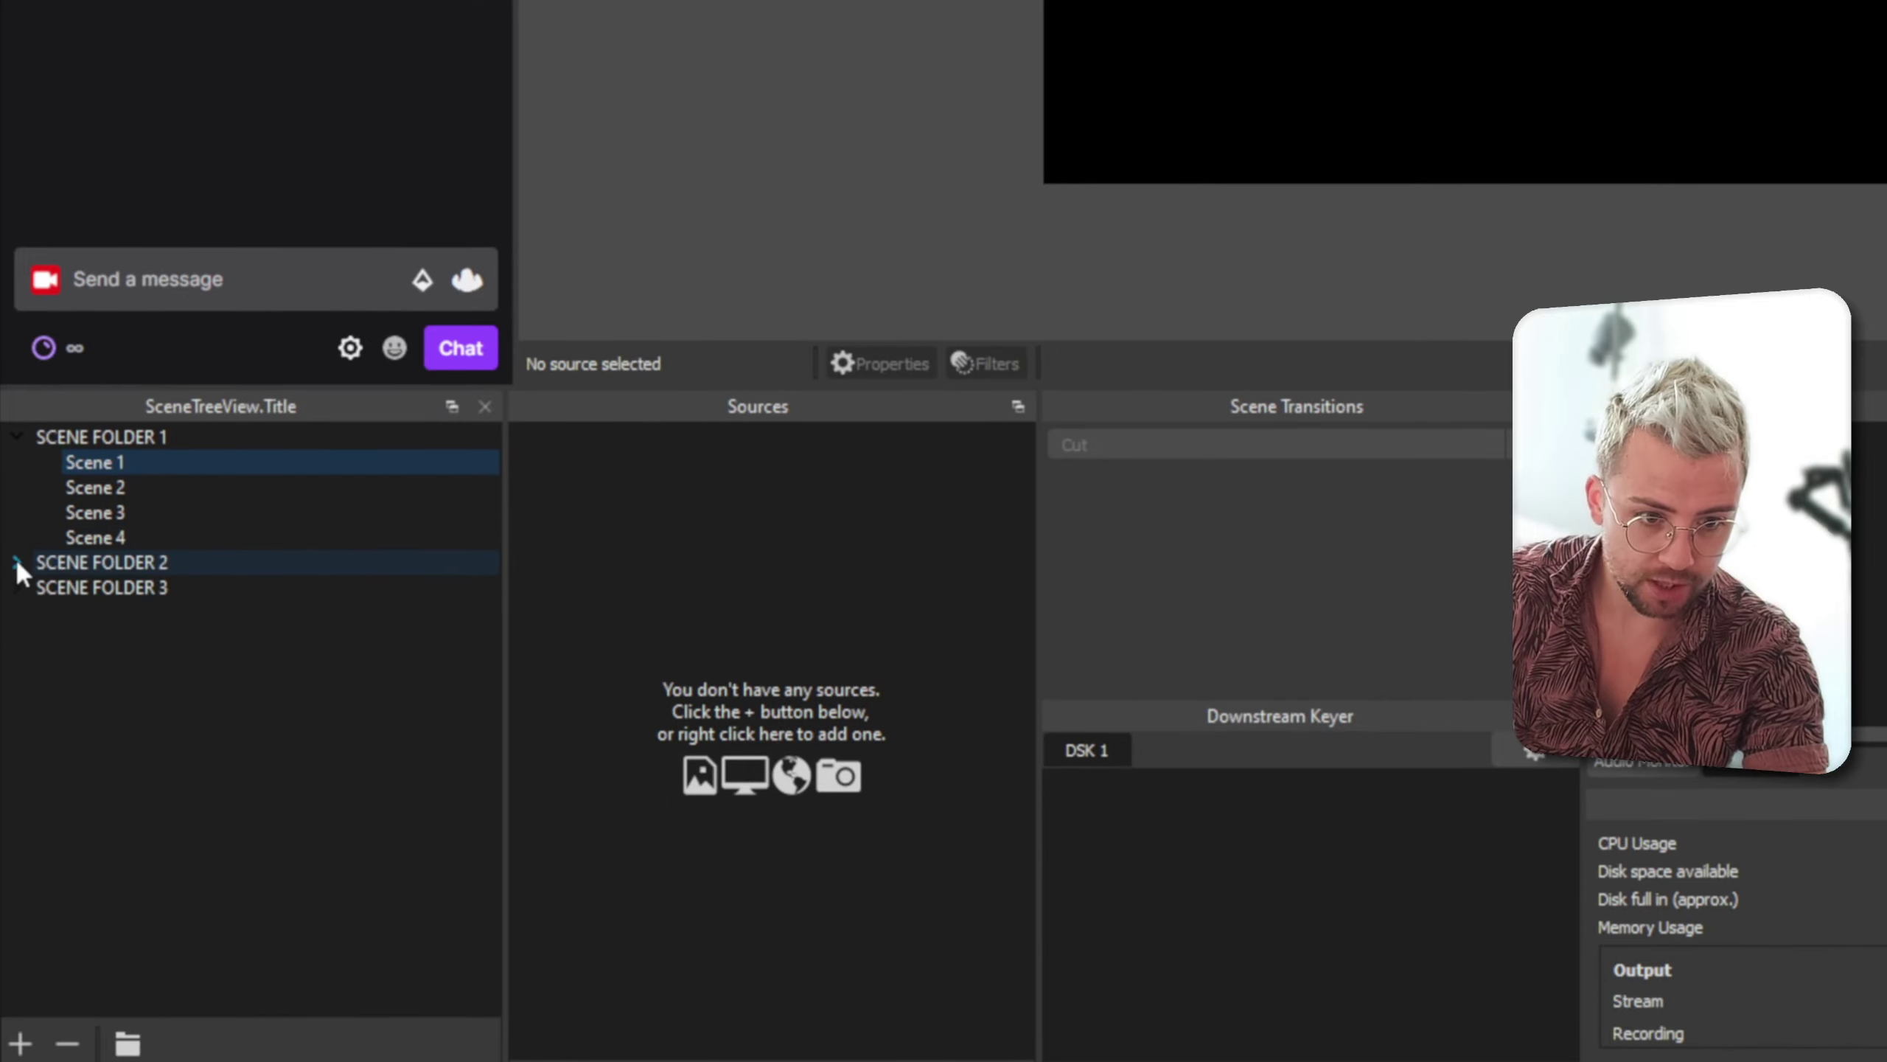
pyautogui.click(15, 559)
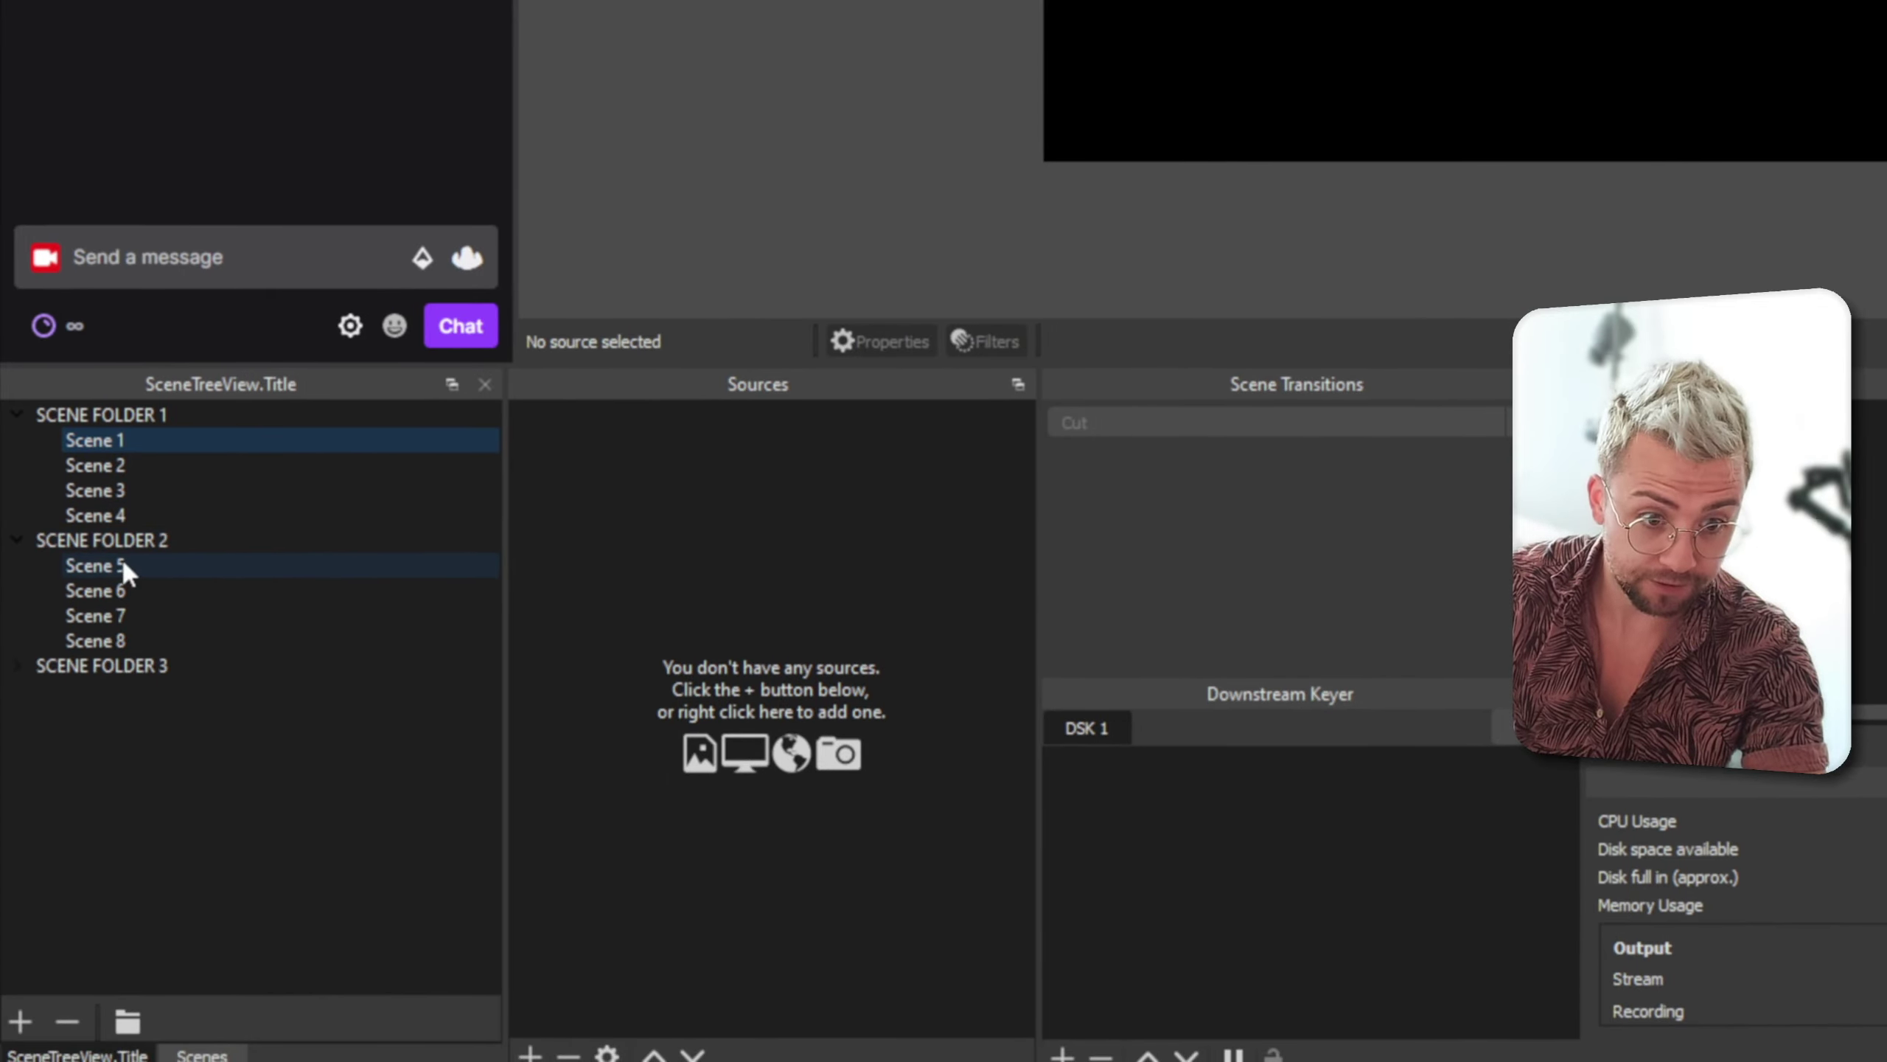
pyautogui.click(16, 600)
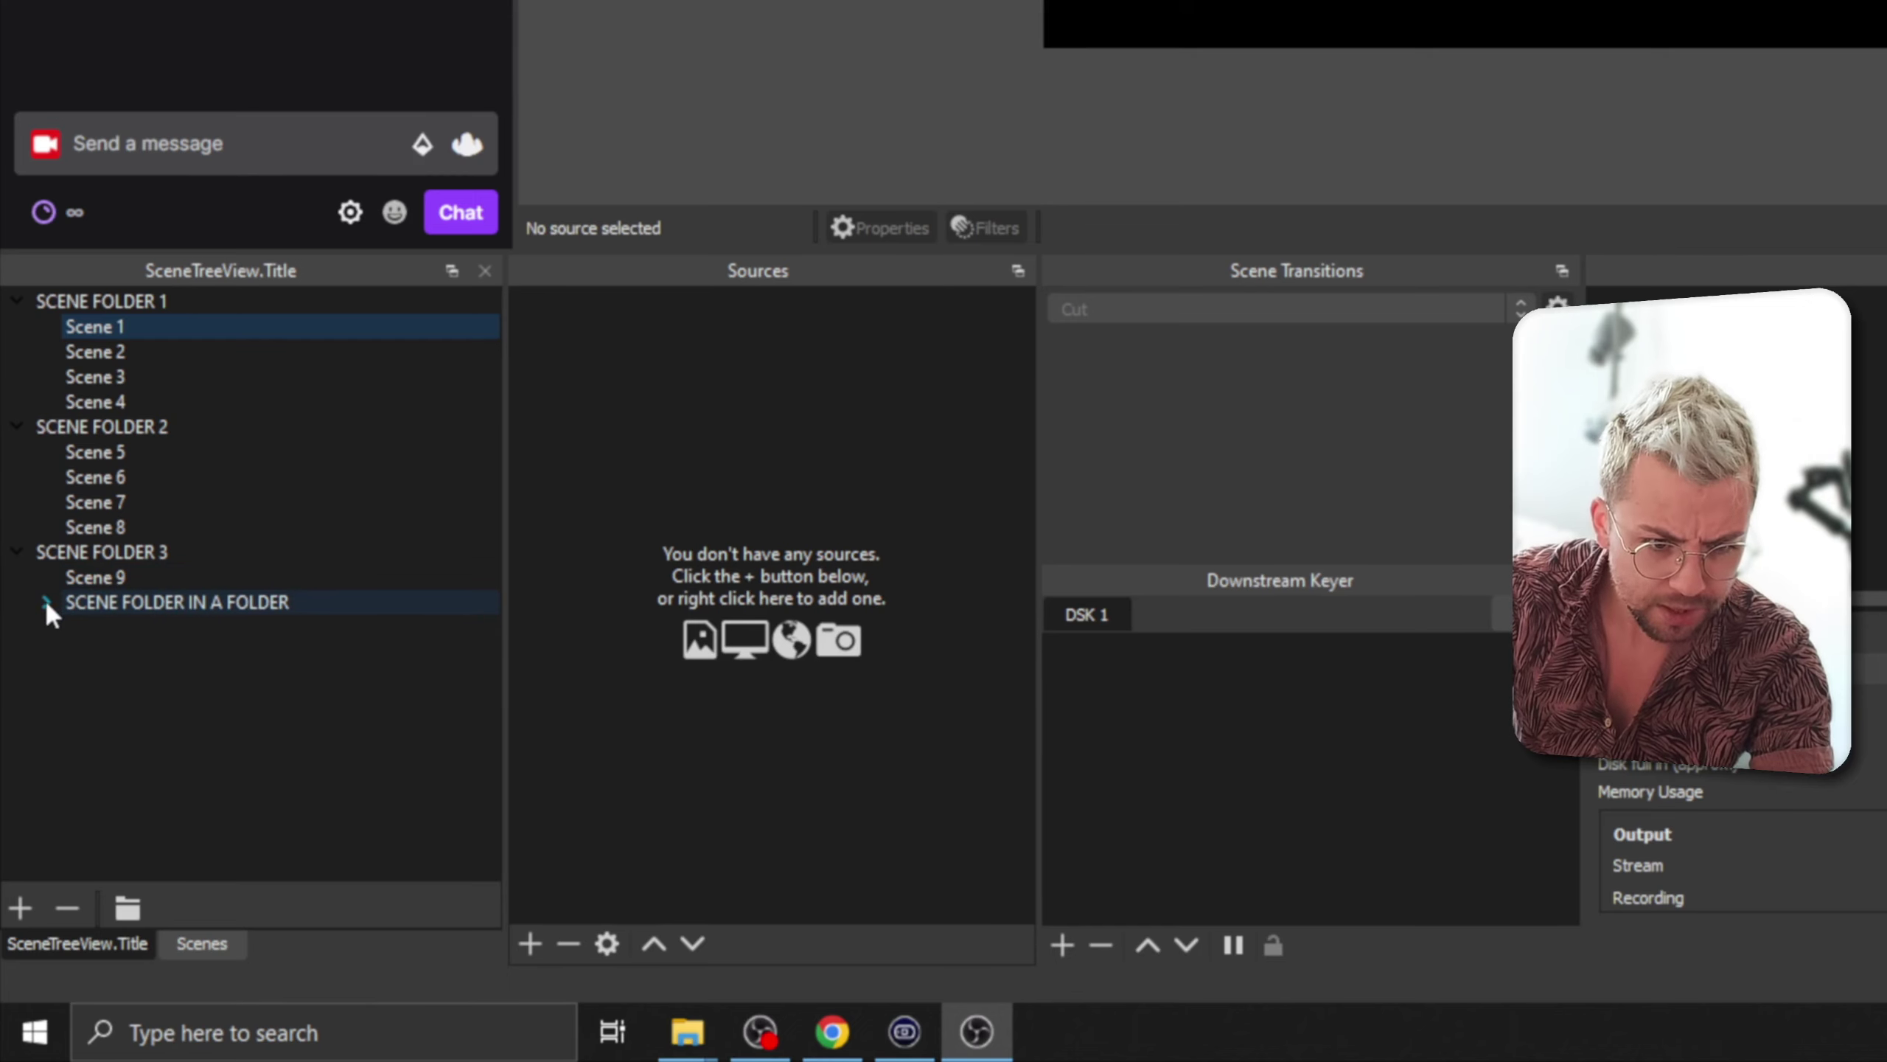
pyautogui.click(44, 600)
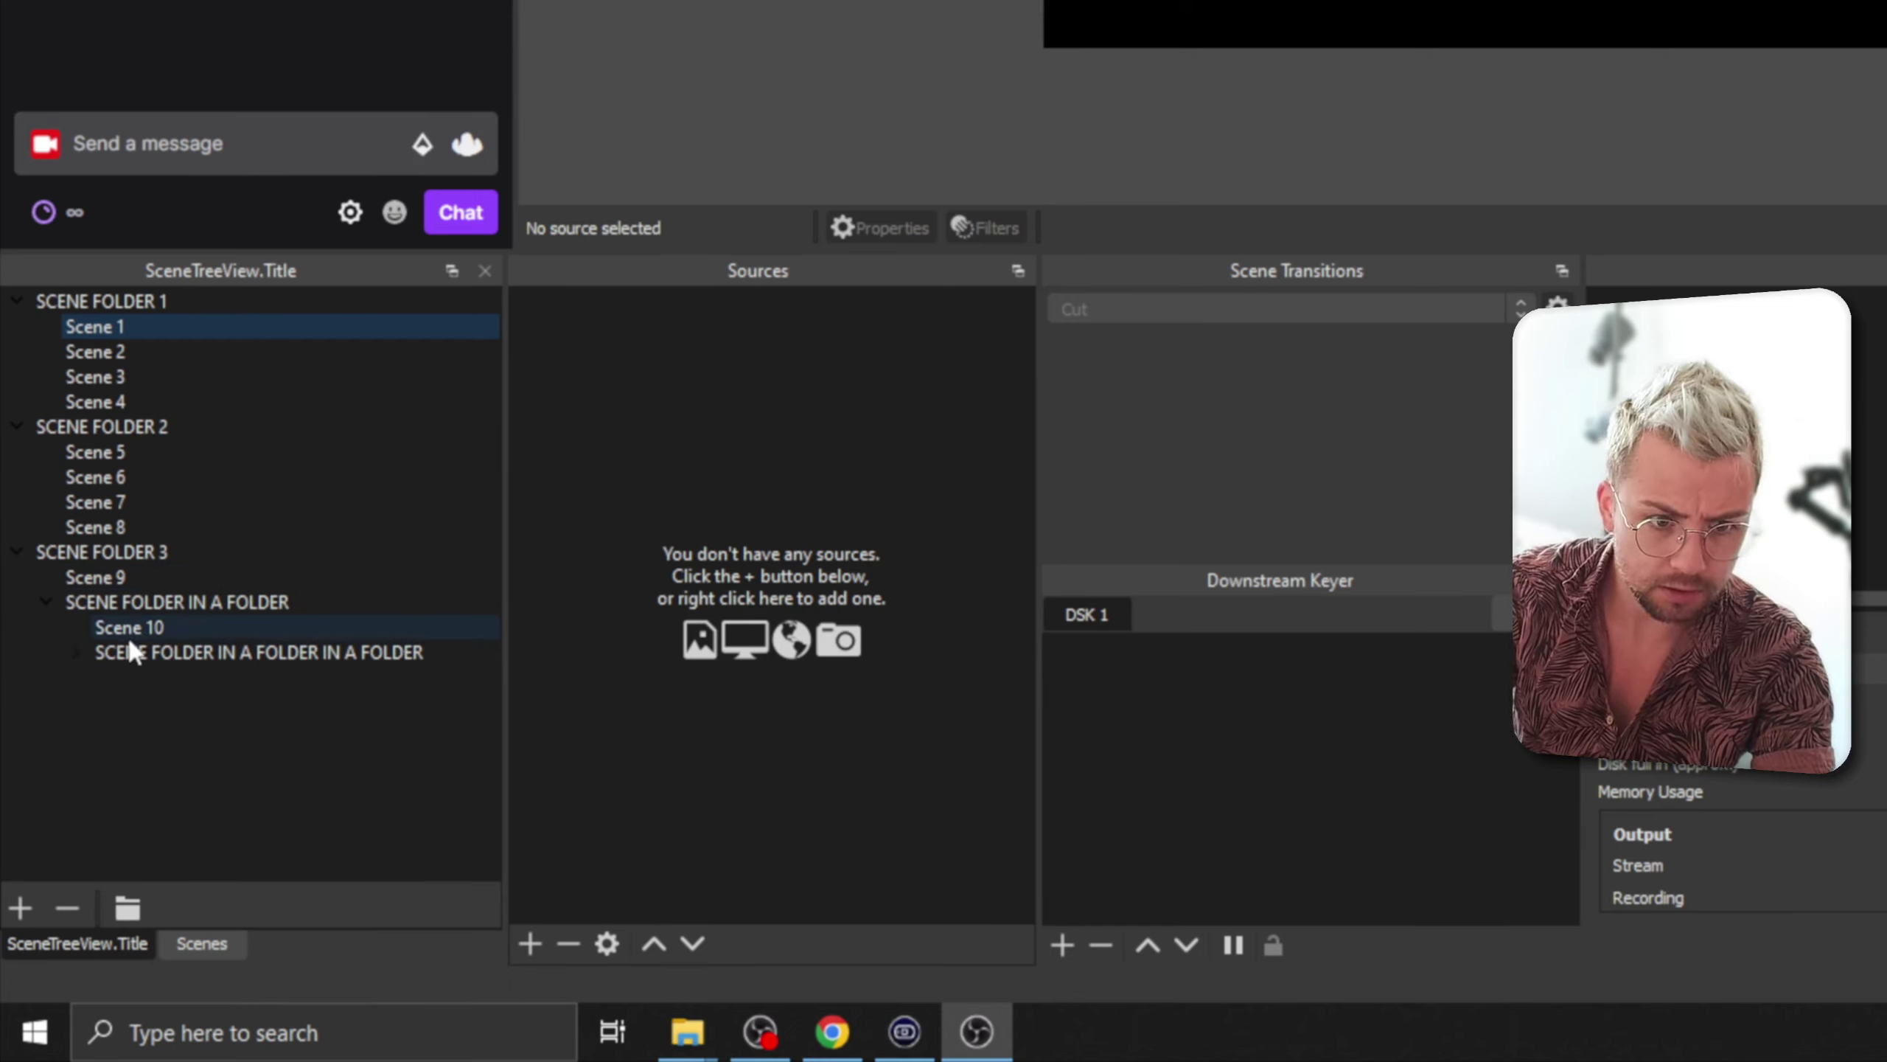
pyautogui.click(76, 652)
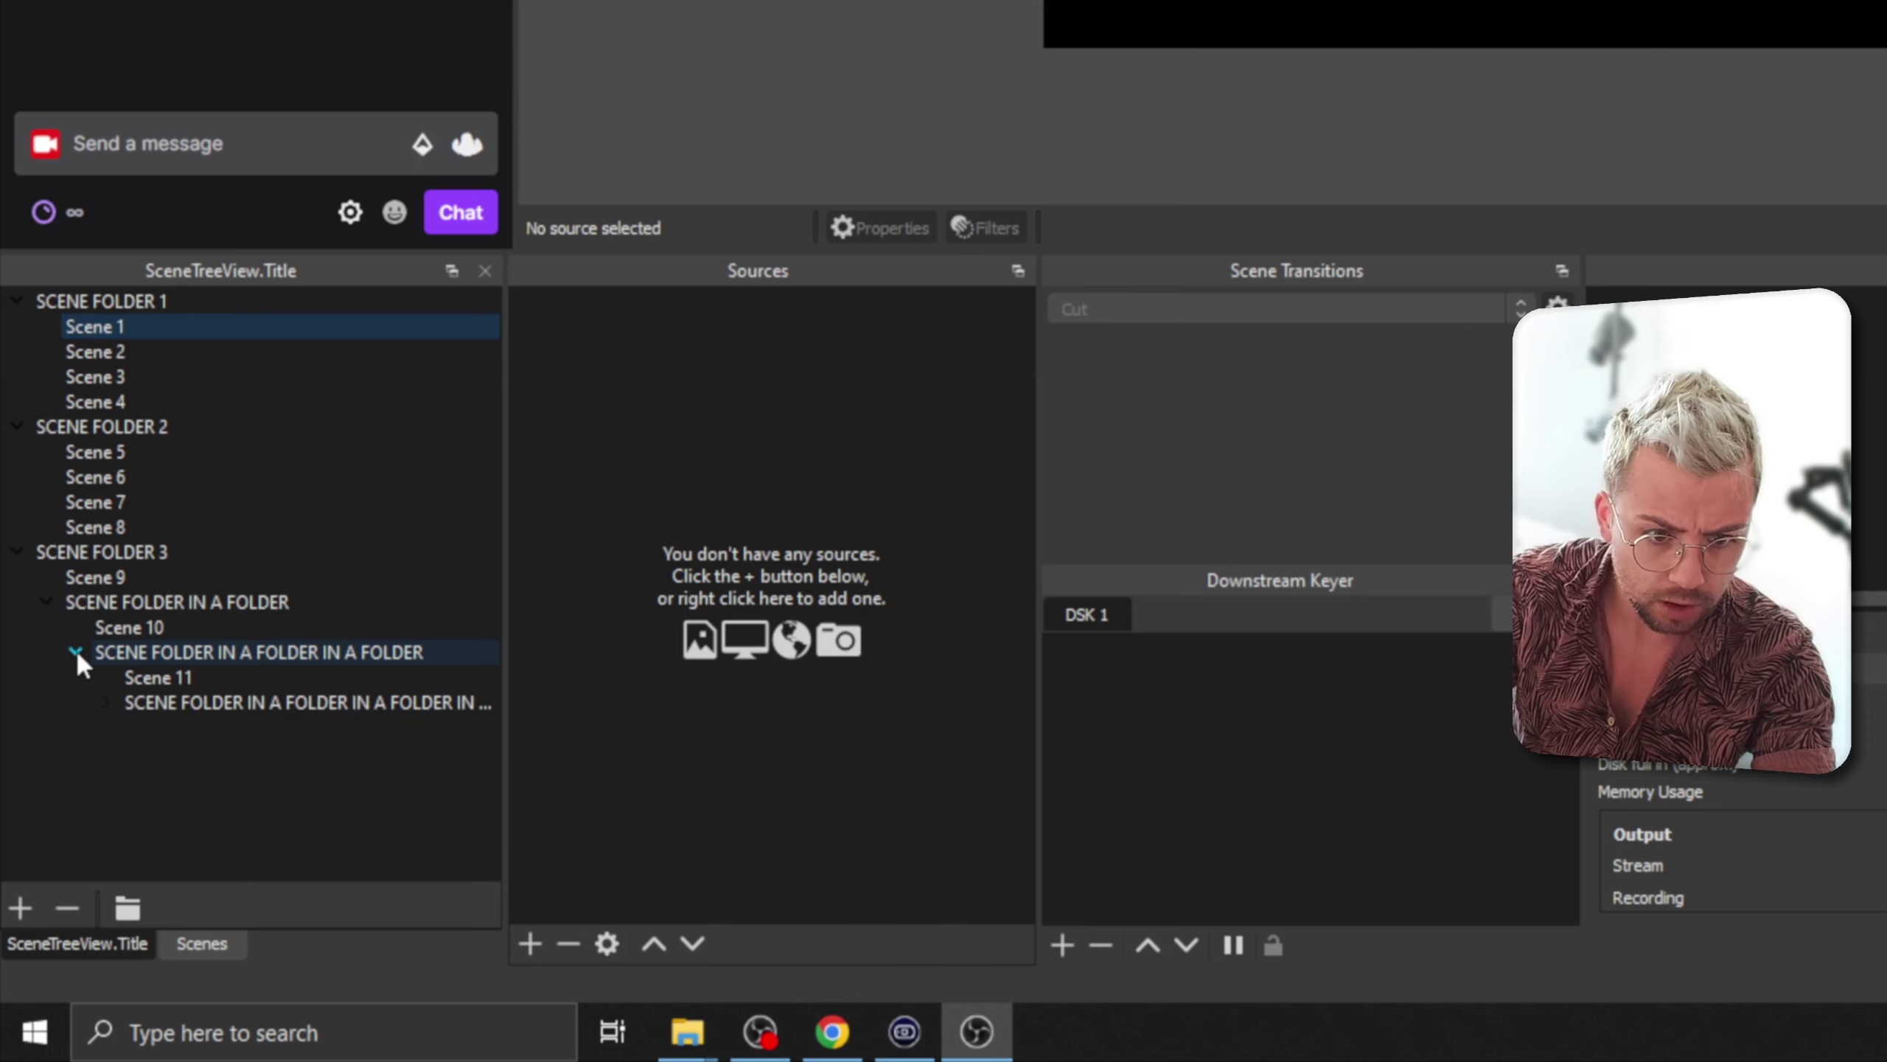
pyautogui.click(105, 702)
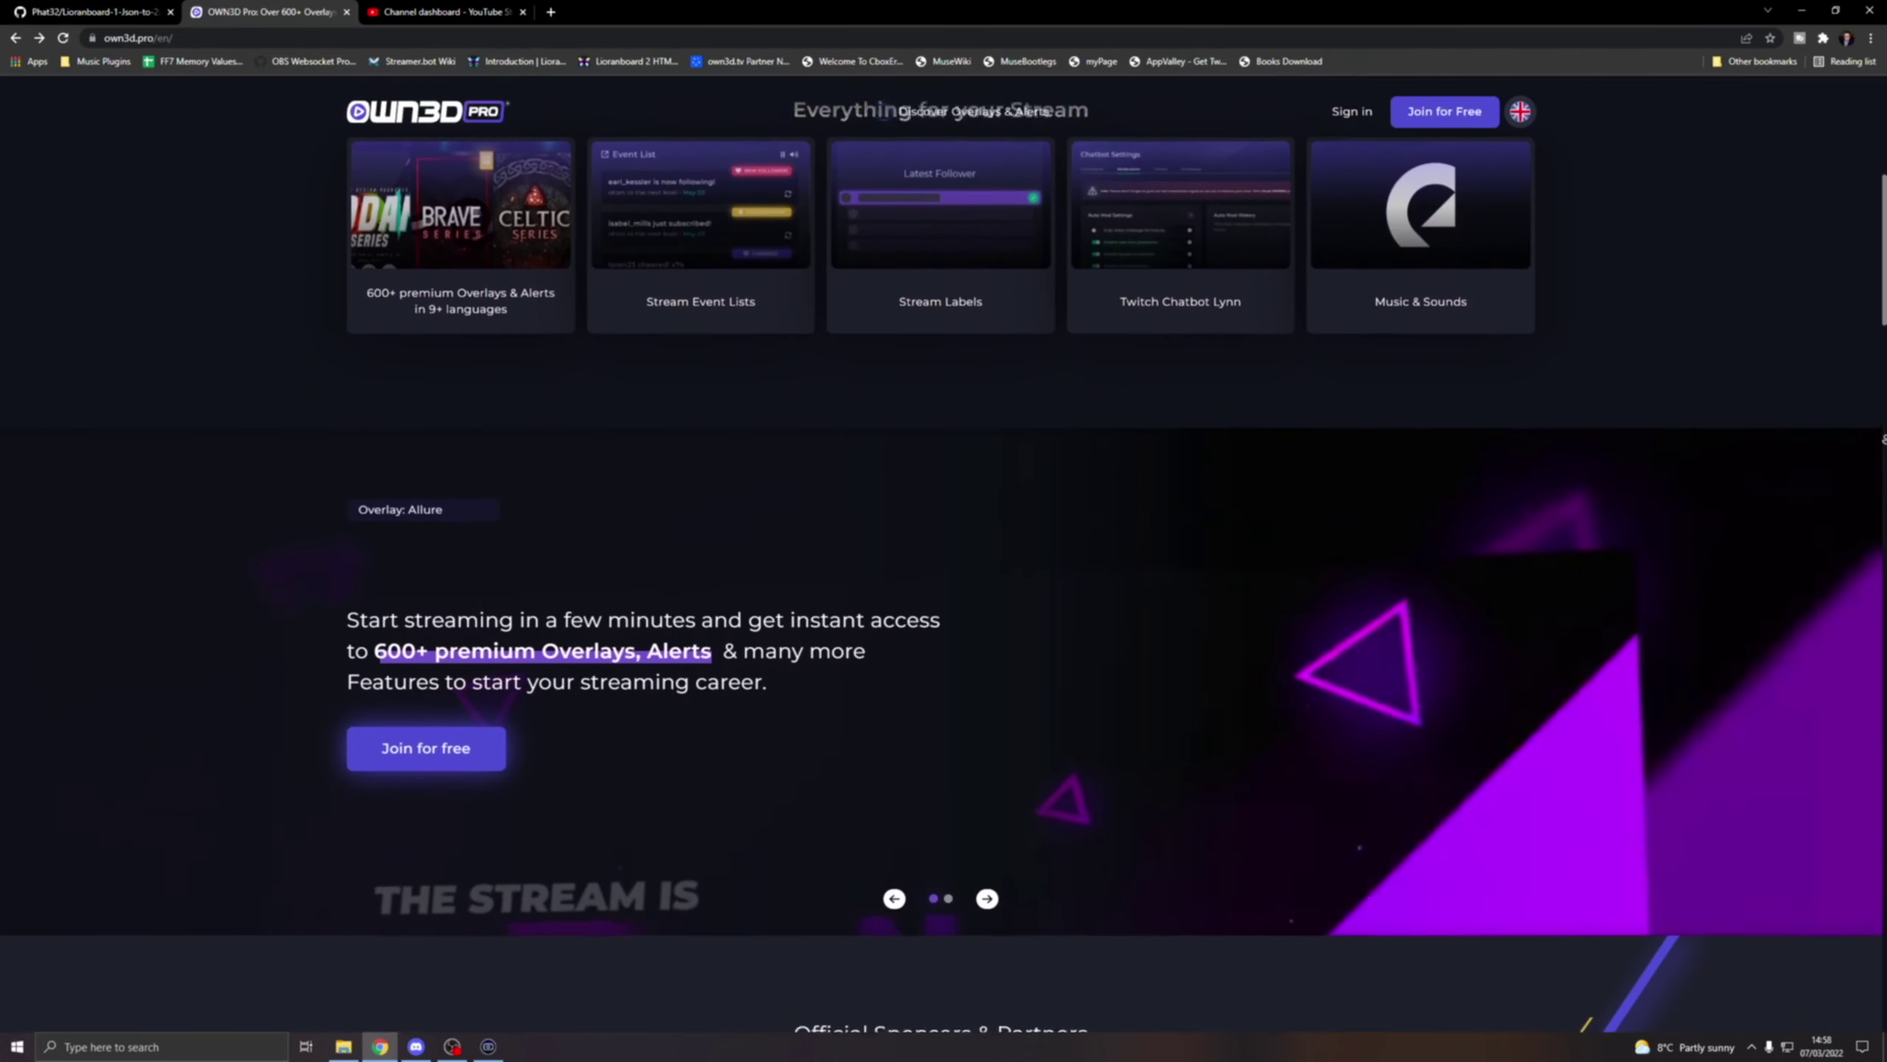
# Scroll down through the OWN3D Pro homepage and Epidemic Sound page
pyautogui.scroll(-9, 944, 520)
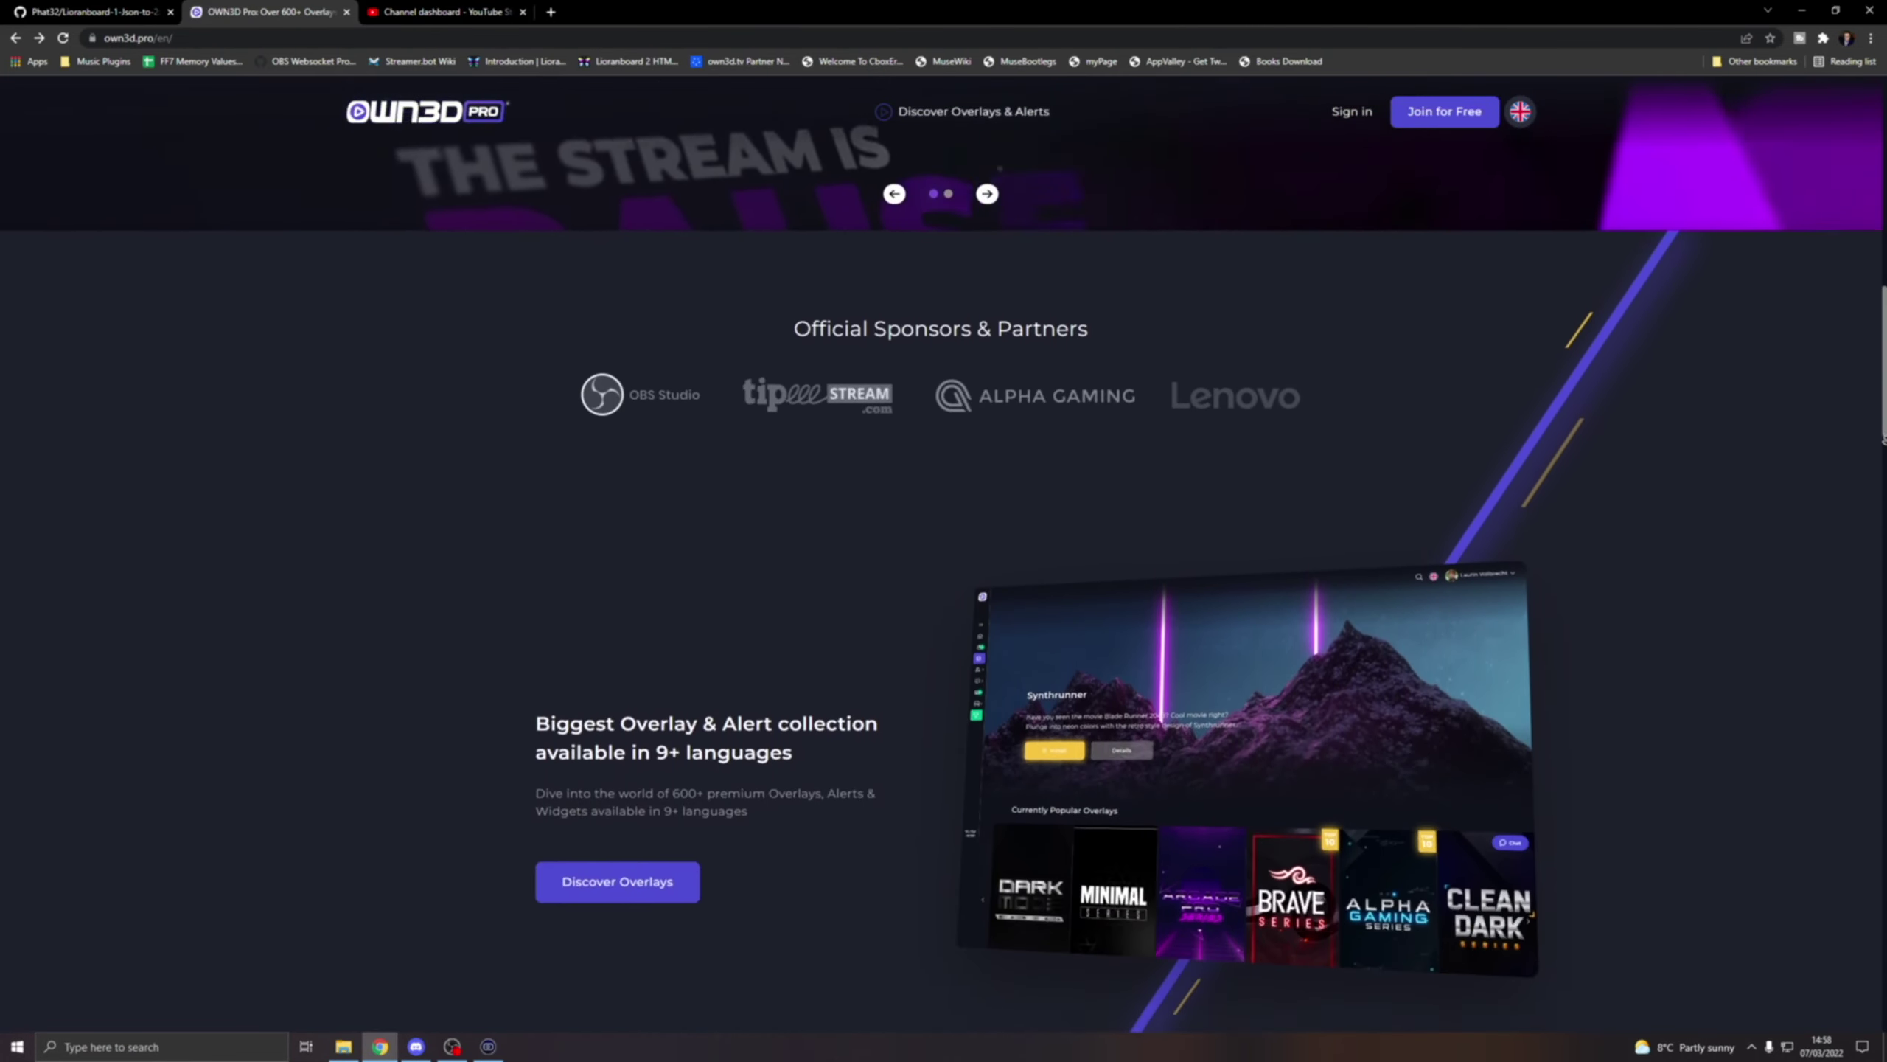
pyautogui.scroll(-10, 943, 521)
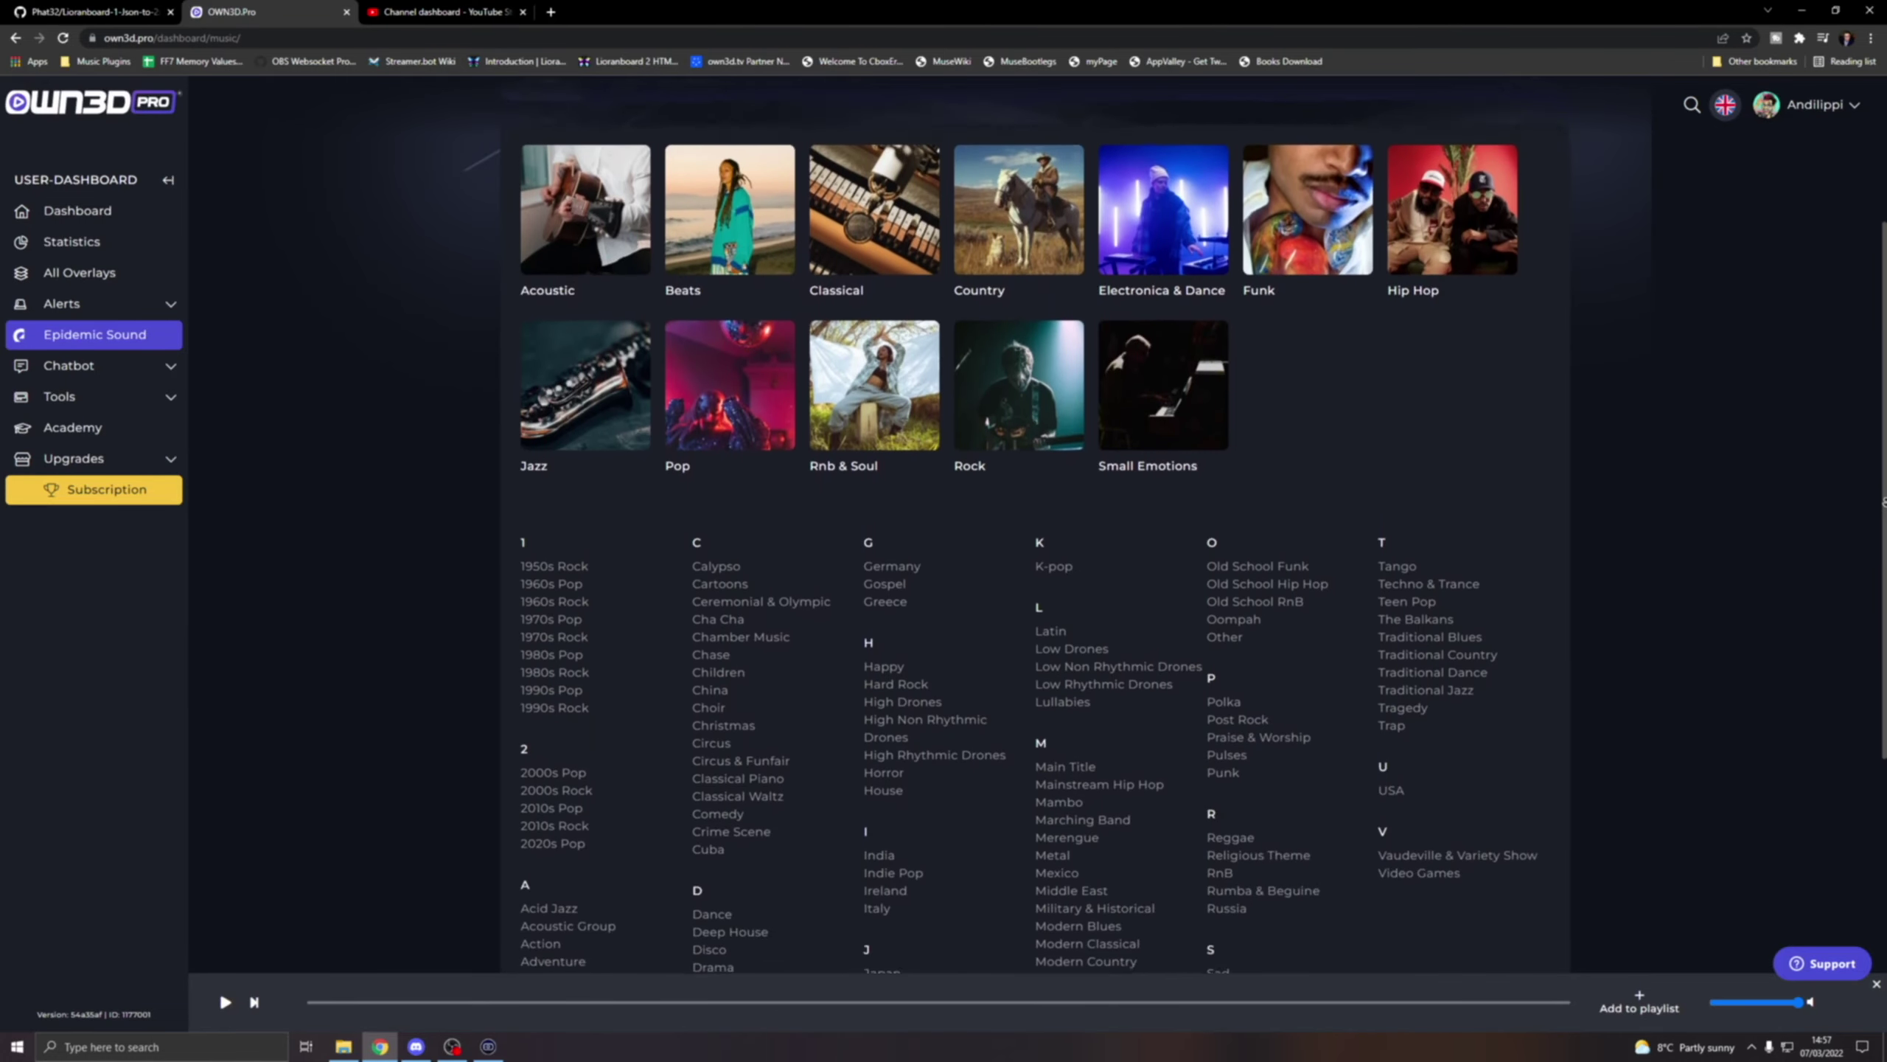
pyautogui.scroll(-7, 1032, 550)
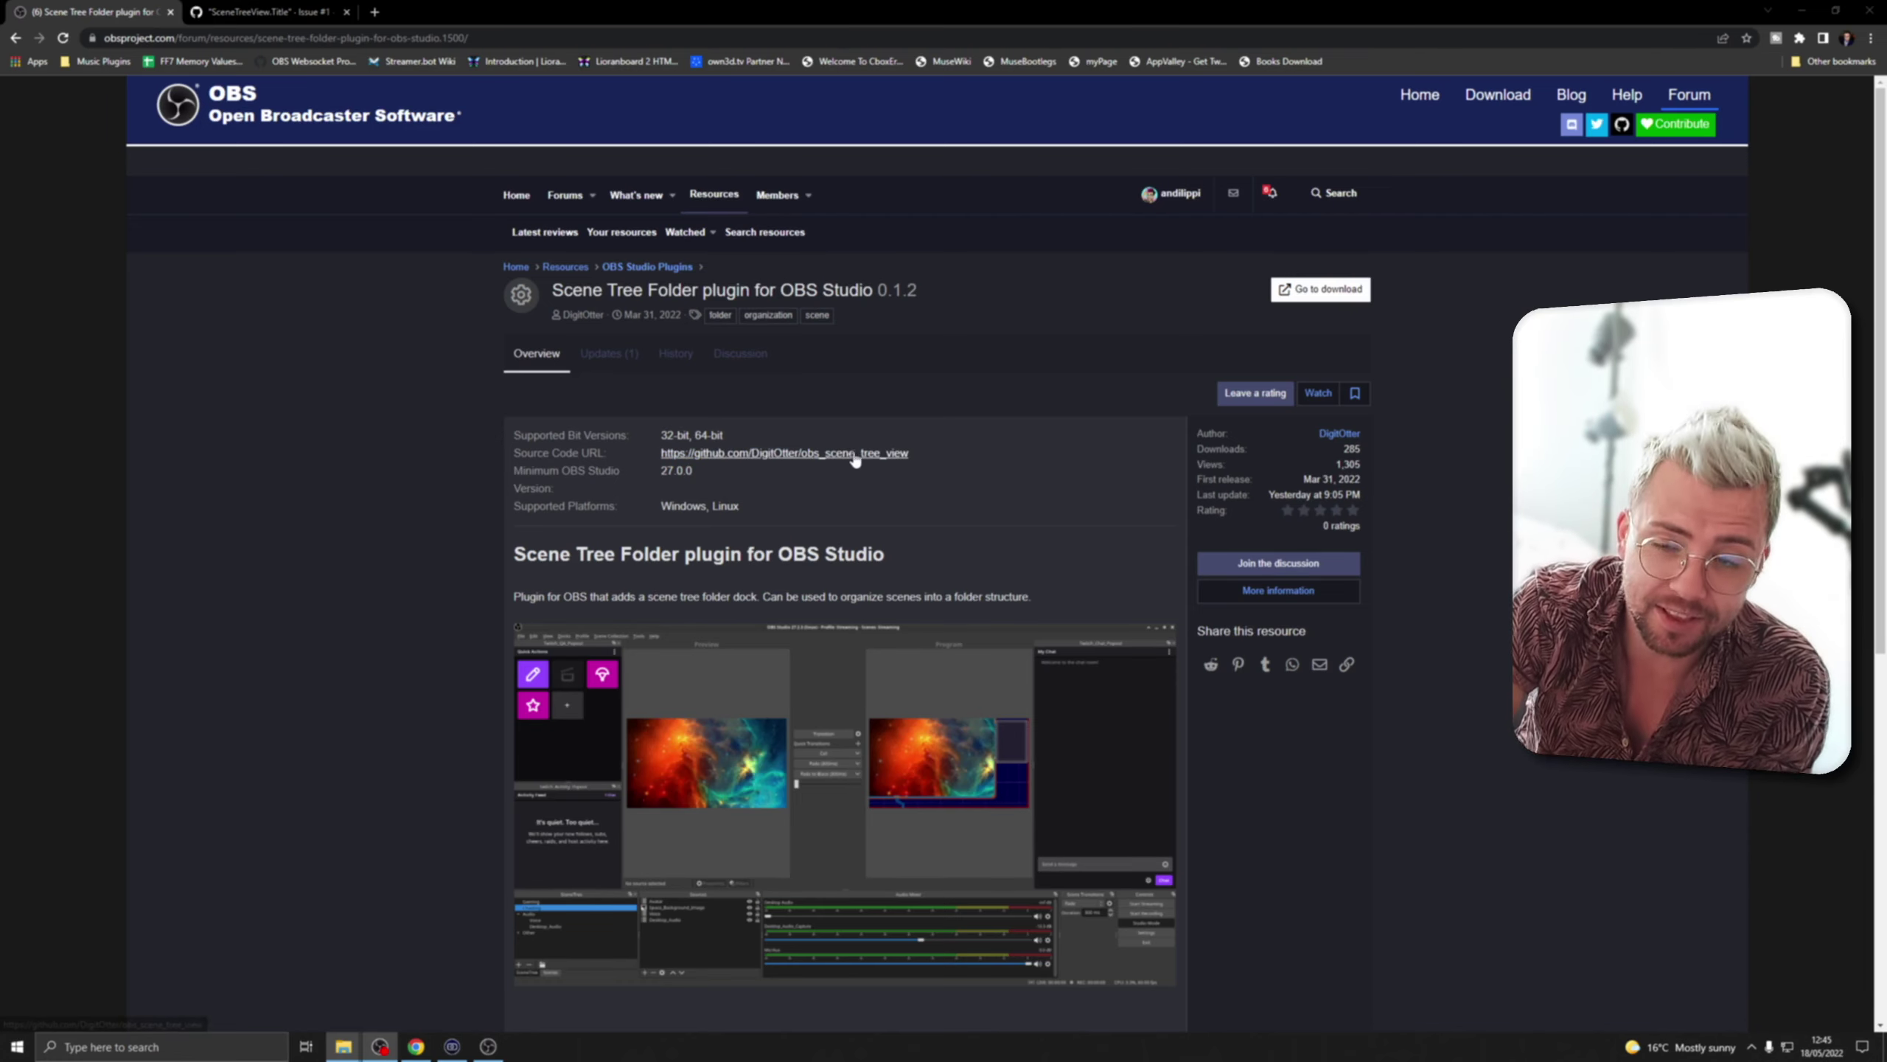
# Scroll up and down the Scene Tree Folder 0.1.2 resource page to read its installation notes
pyautogui.scroll(-8, 948, 499)
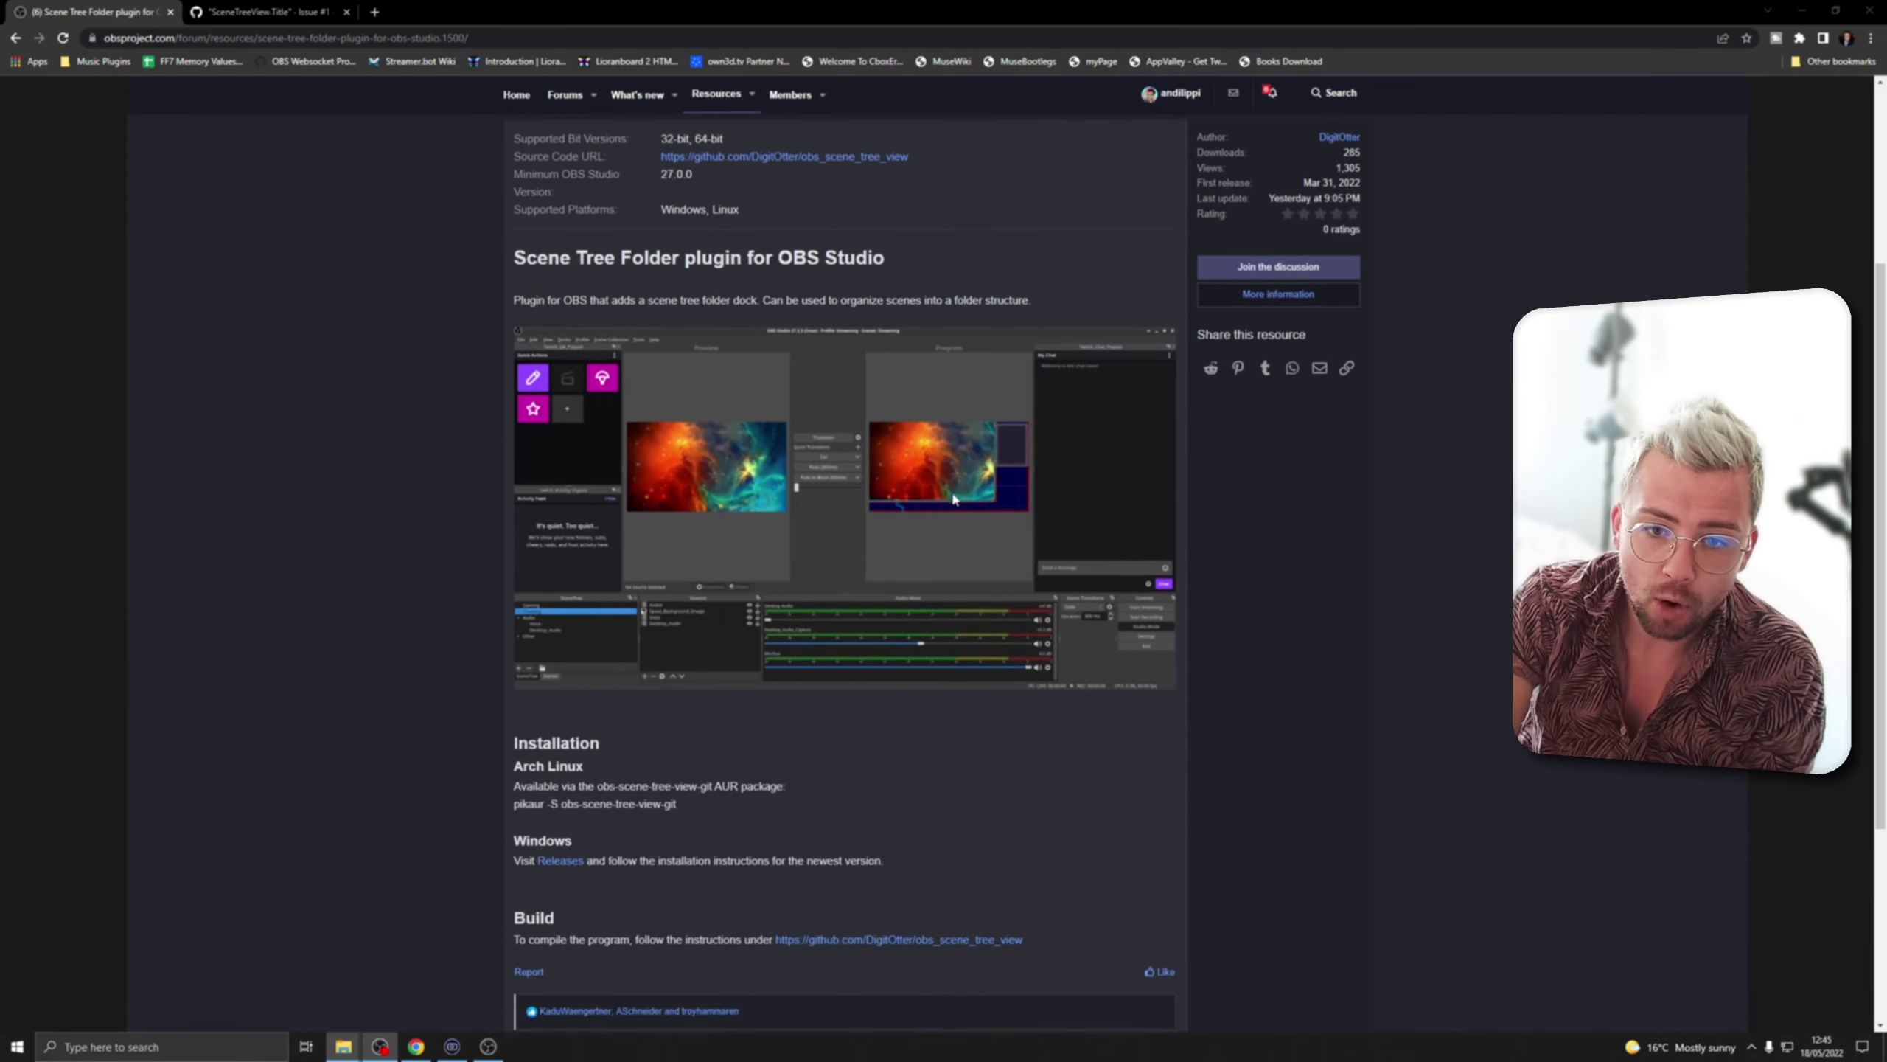
pyautogui.scroll(4, 940, 510)
pyautogui.scroll(4, 937, 513)
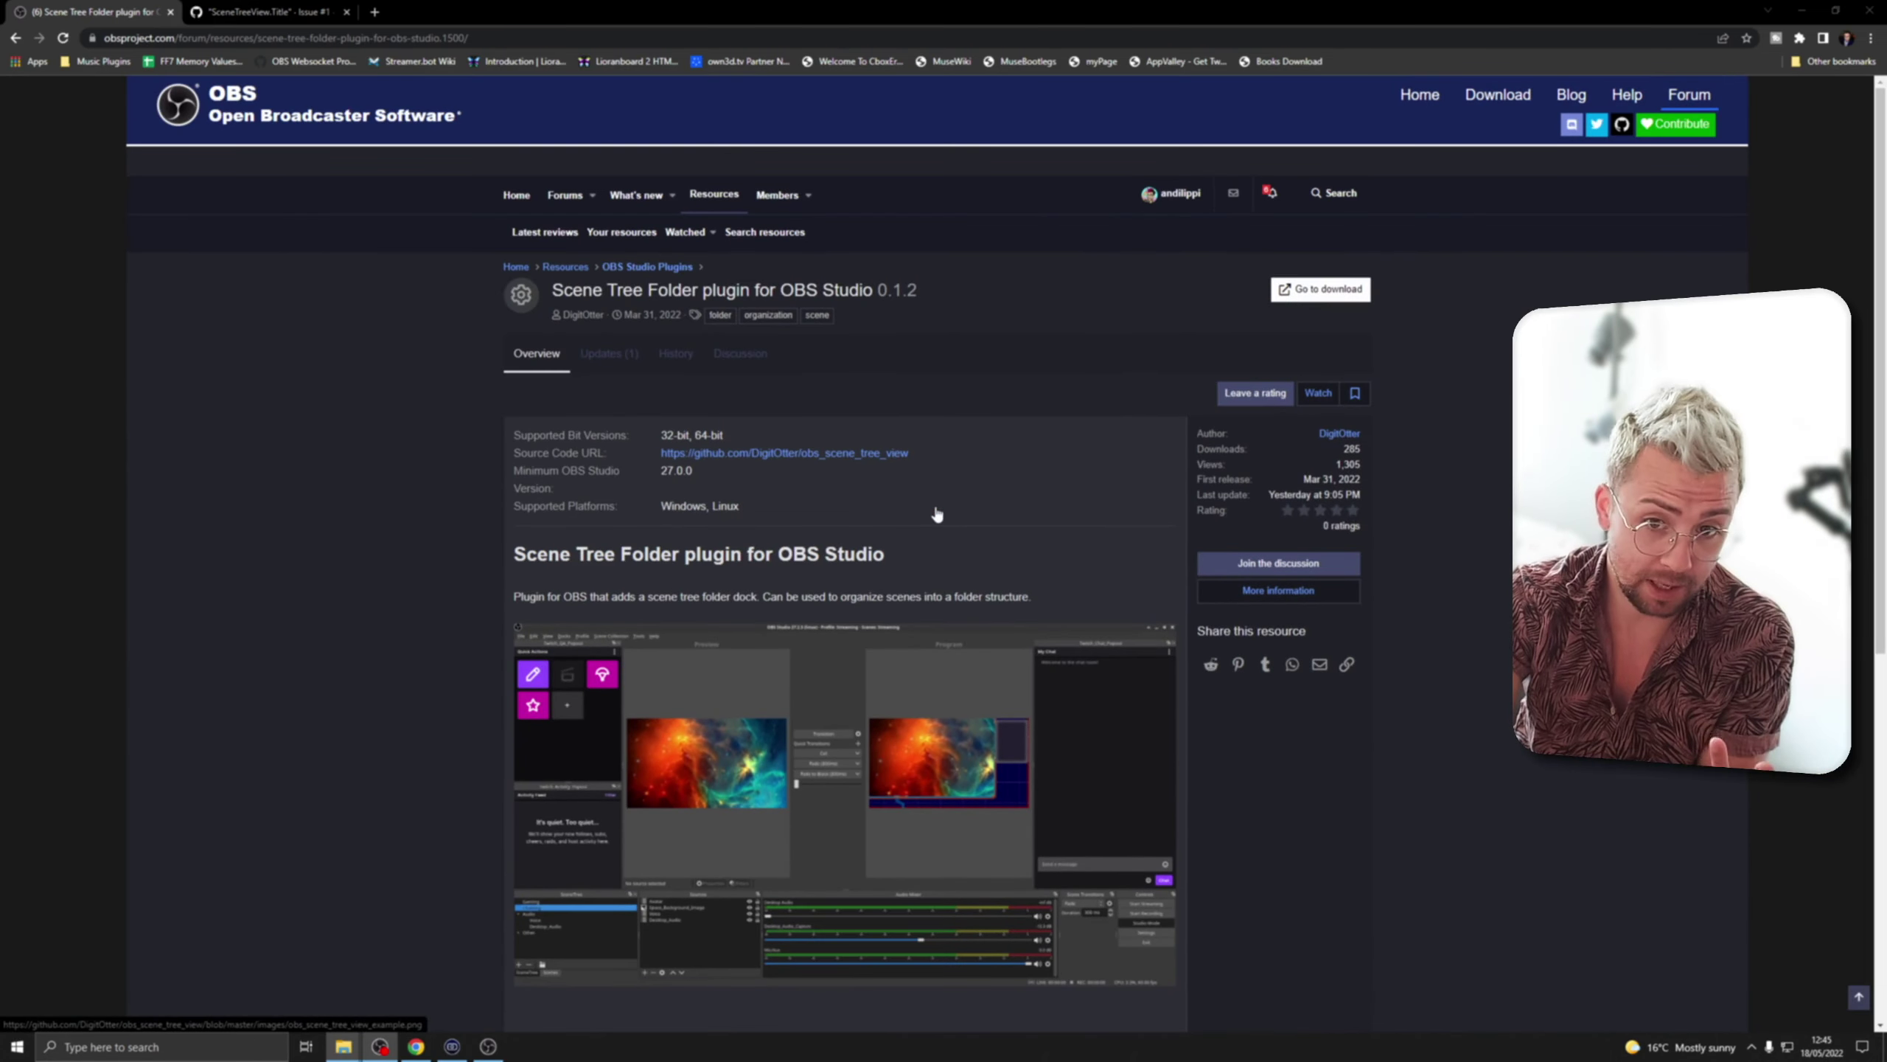
pyautogui.scroll(-7, 934, 508)
pyautogui.scroll(7, 934, 508)
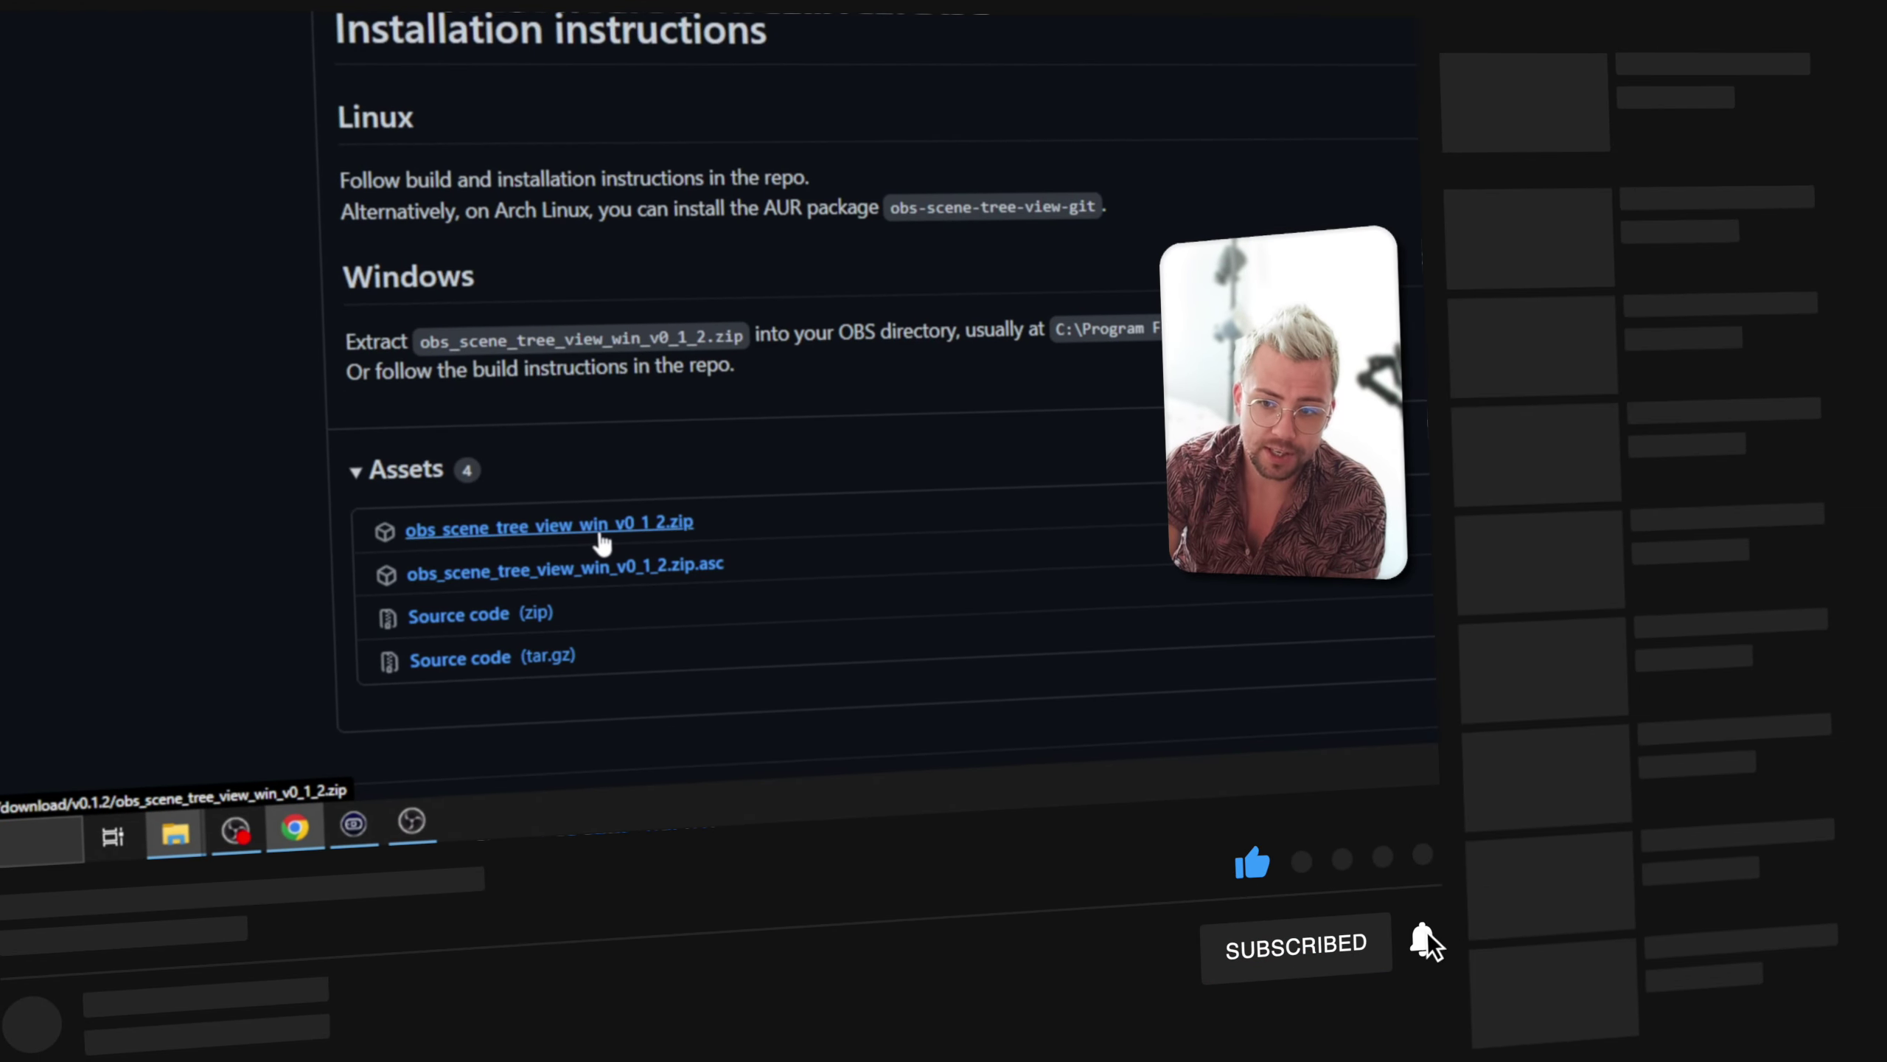
# Download obs_scene_tree_view_win_v0_1_2.zip from the release Assets and open the downloaded file
pyautogui.click(600, 532)
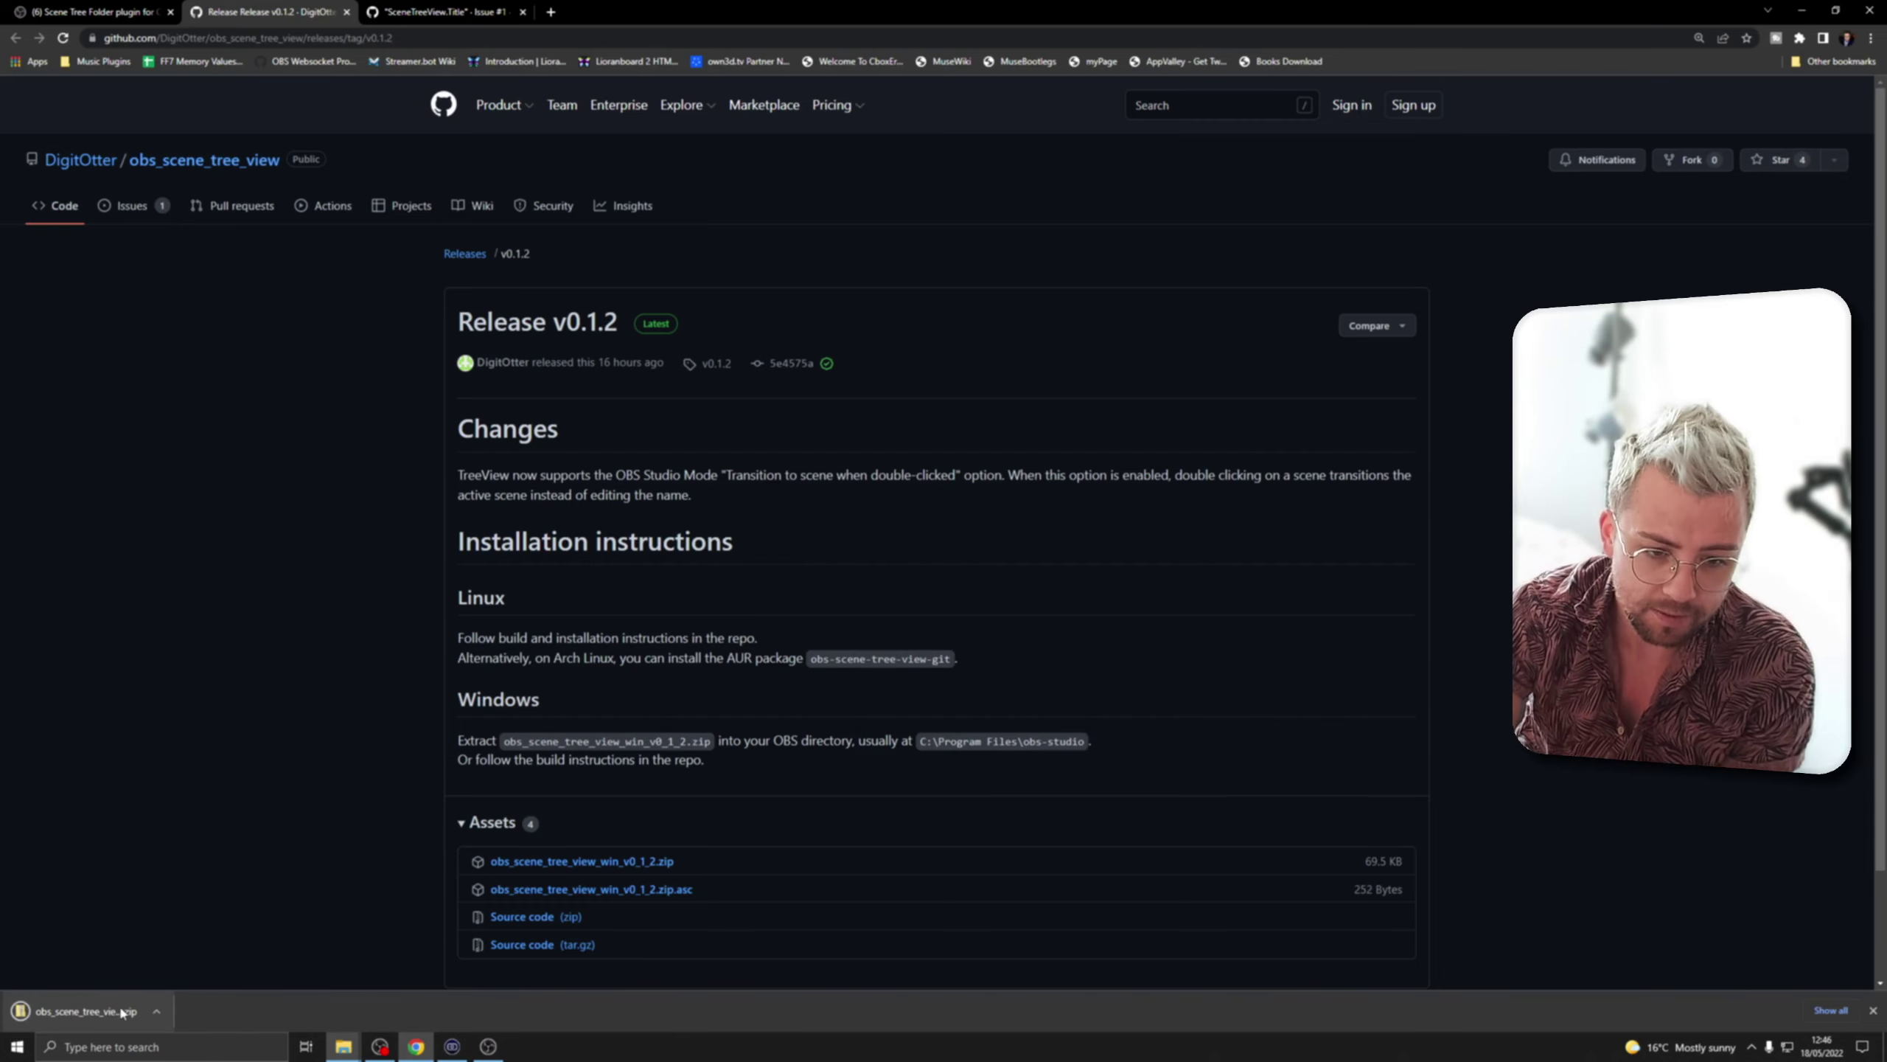
pyautogui.click(96, 1012)
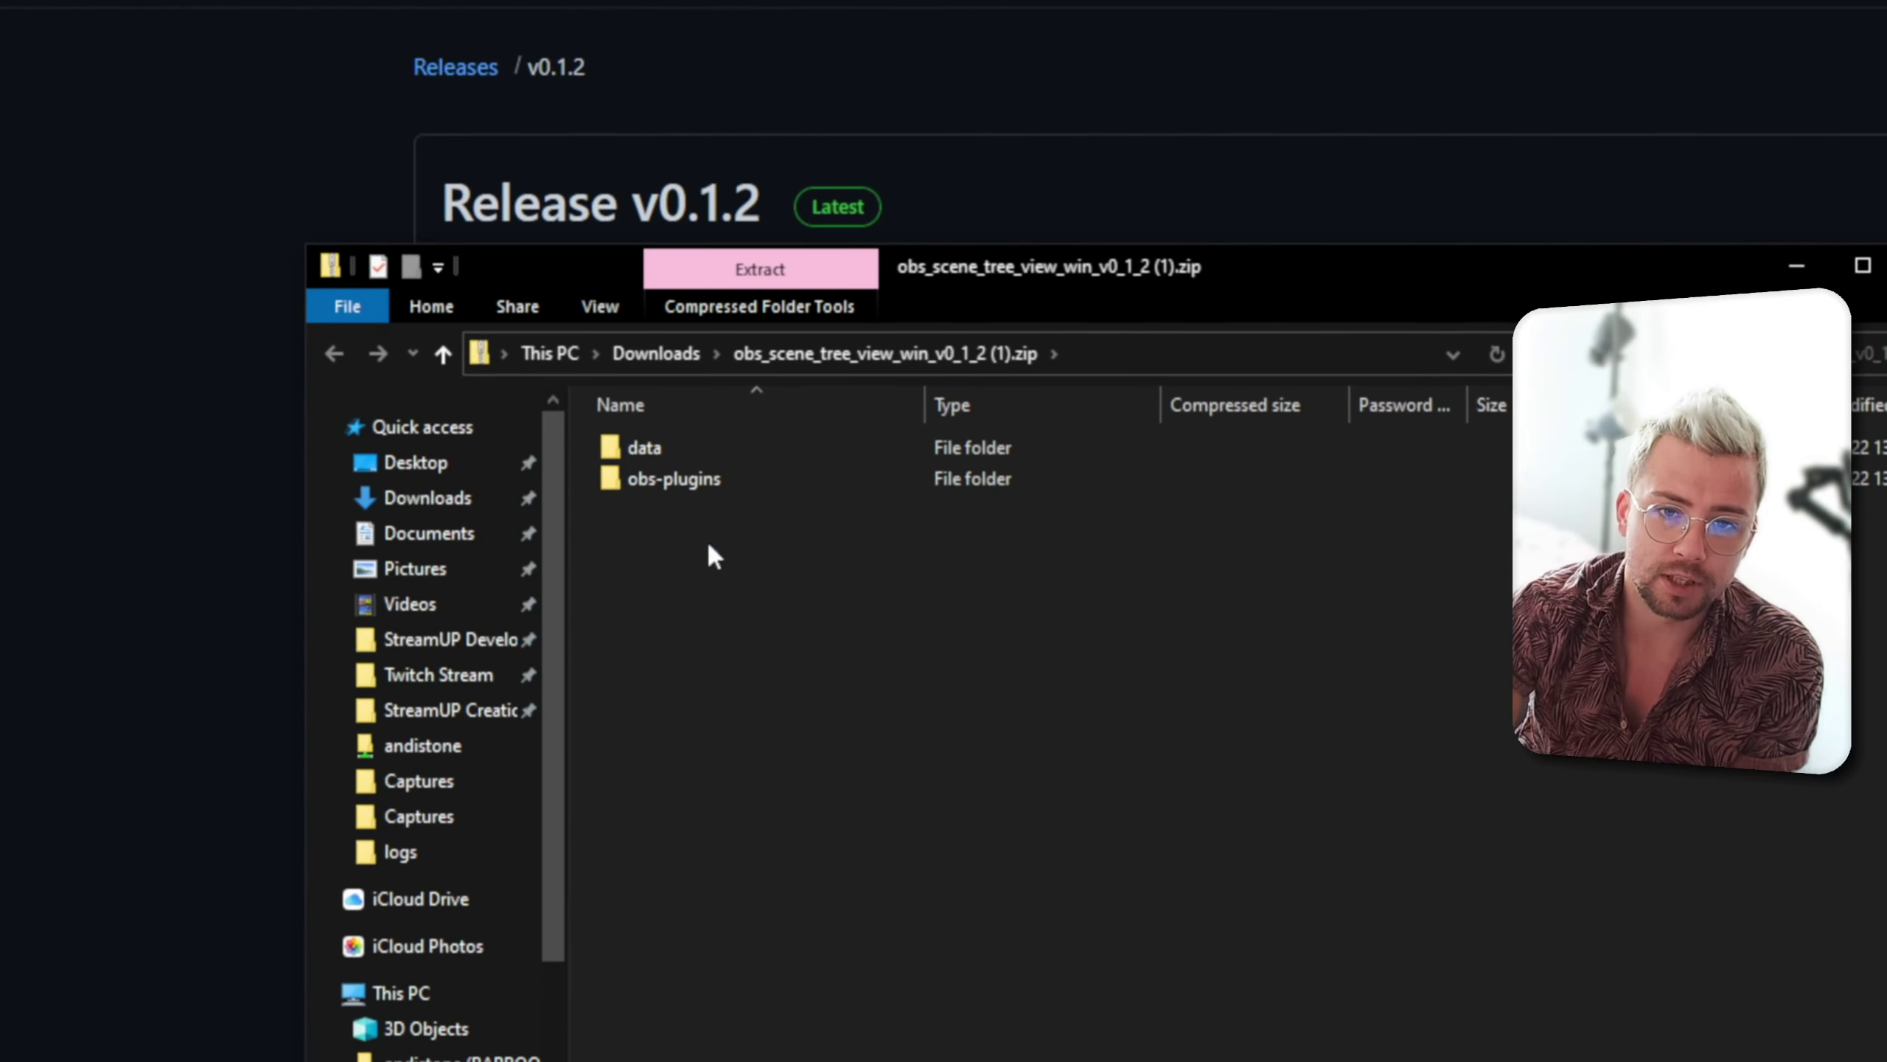
# Select and copy the data and obs-plugins folders from the zip
pyautogui.moveTo(592, 498); pyautogui.dragTo(569, 453)
pyautogui.moveTo(664, 508); pyautogui.dragTo(657, 487)
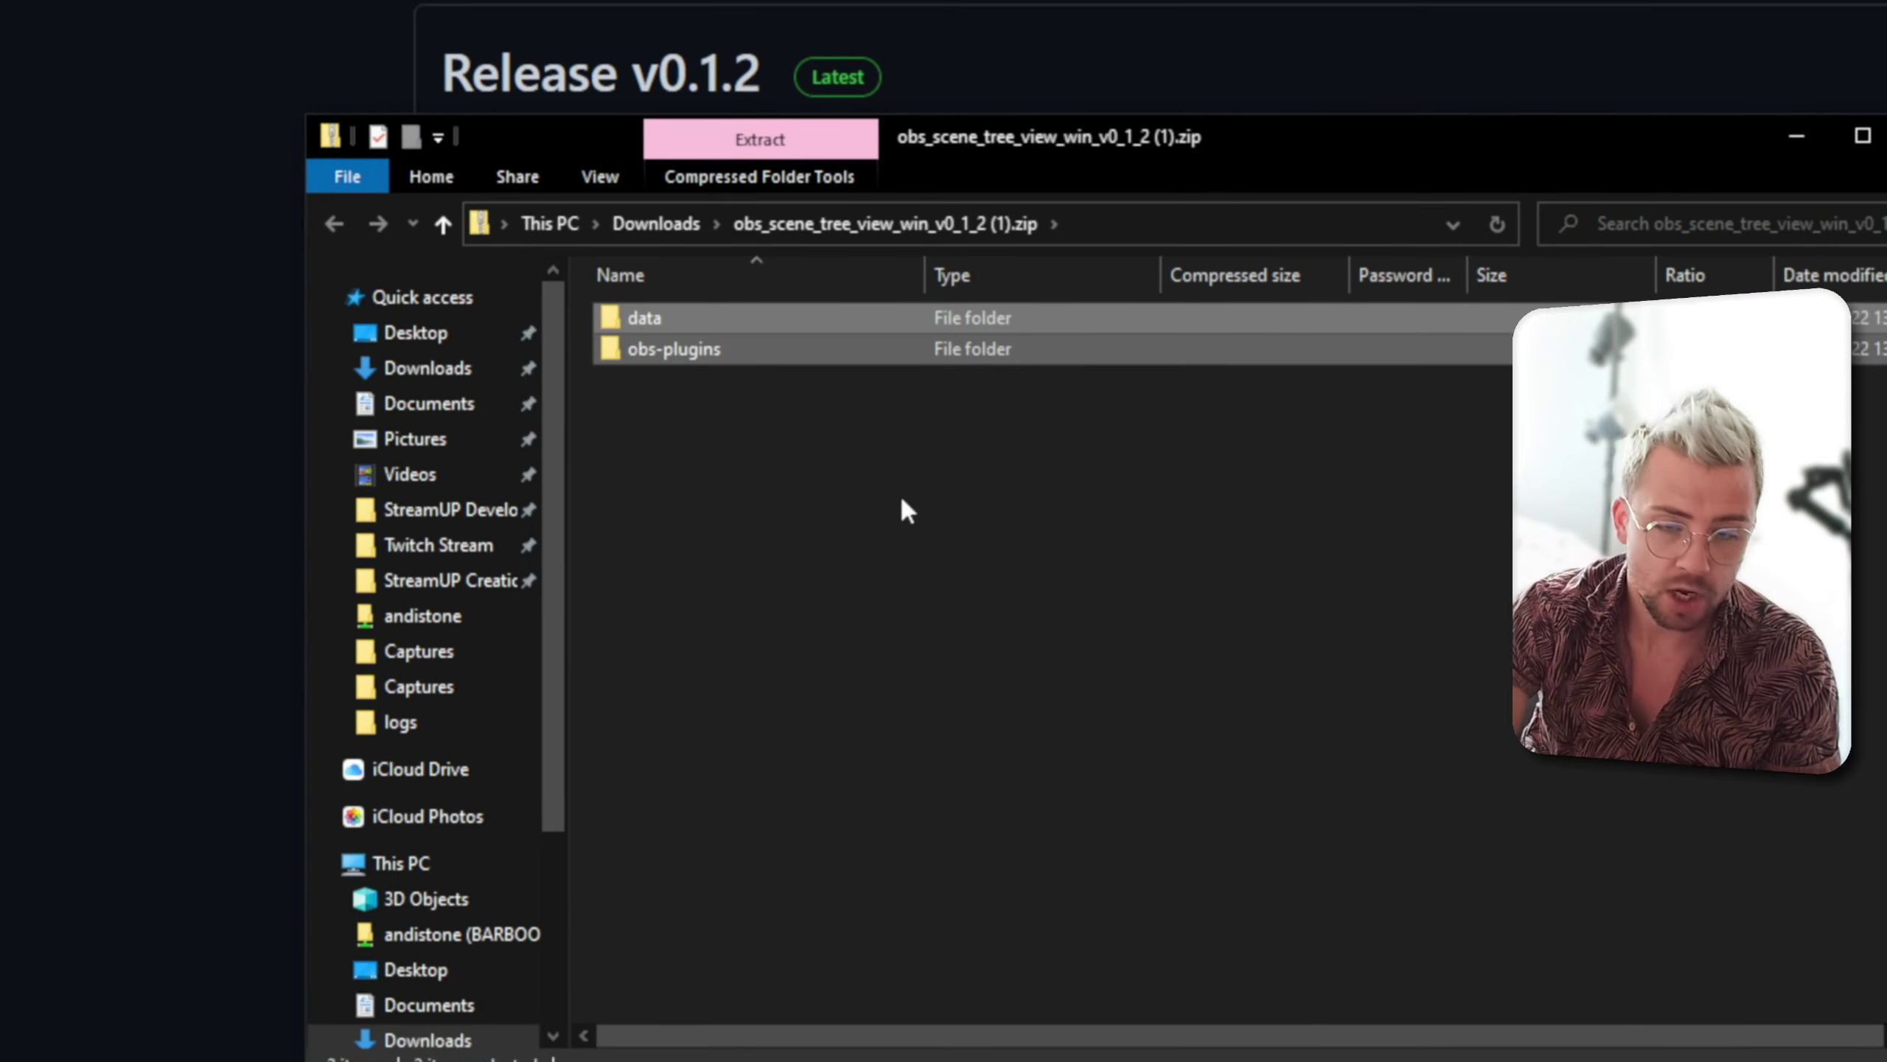
pyautogui.rightClick(692, 482)
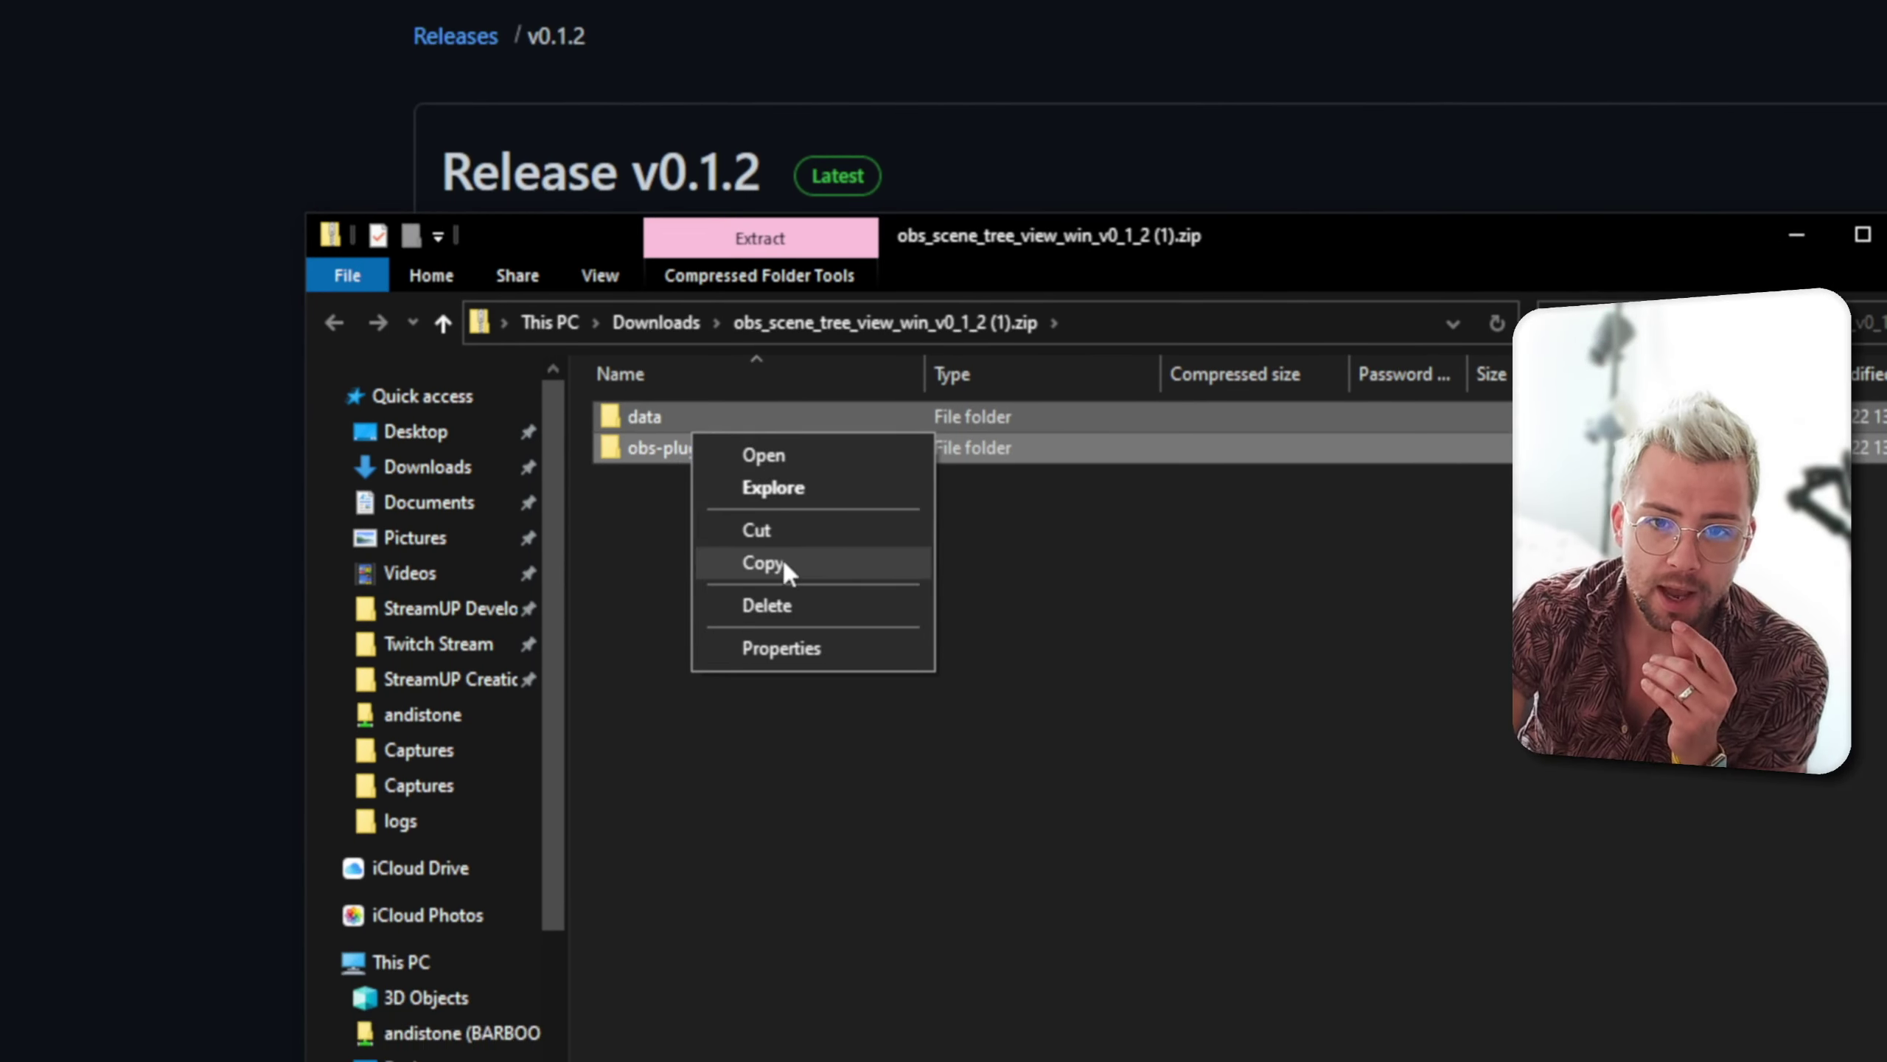
pyautogui.click(781, 612)
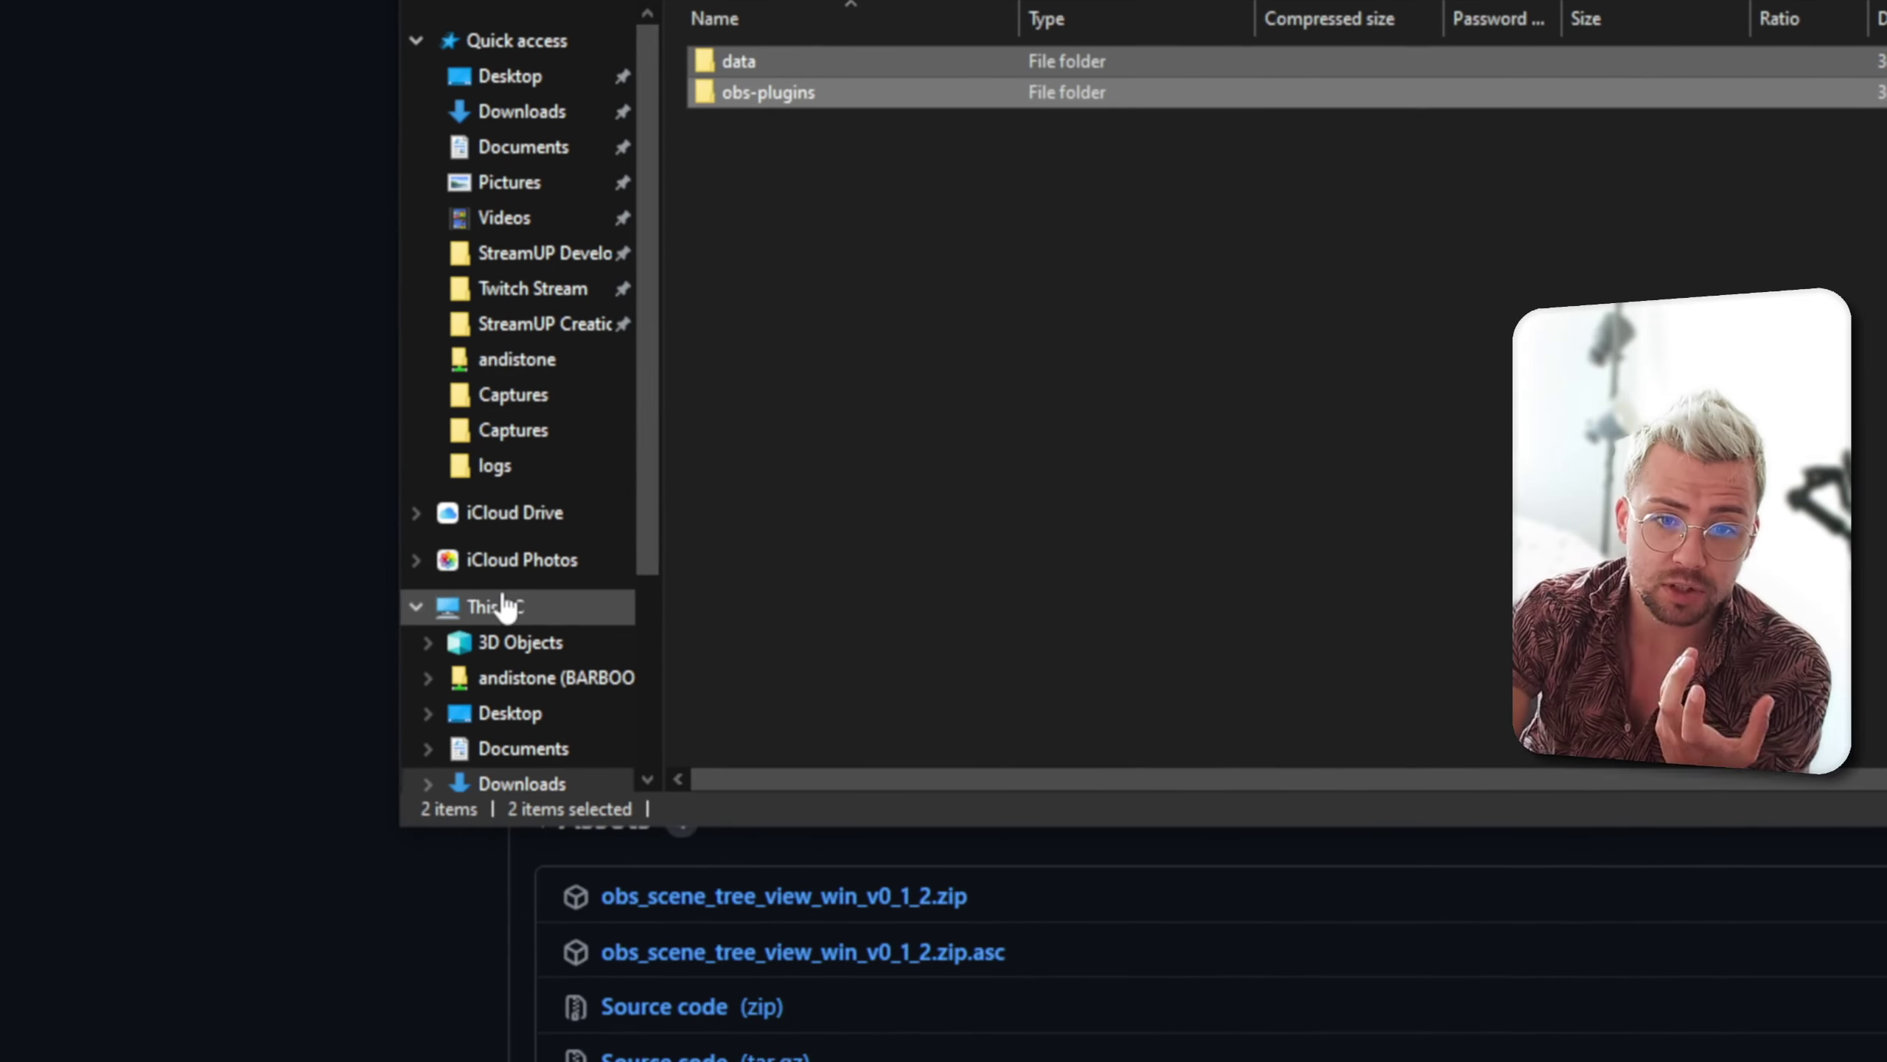
# Paste them into C:\Program Files\obs-studio, granting administrator permission for all items
pyautogui.click(504, 603)
pyautogui.doubleClick(755, 490)
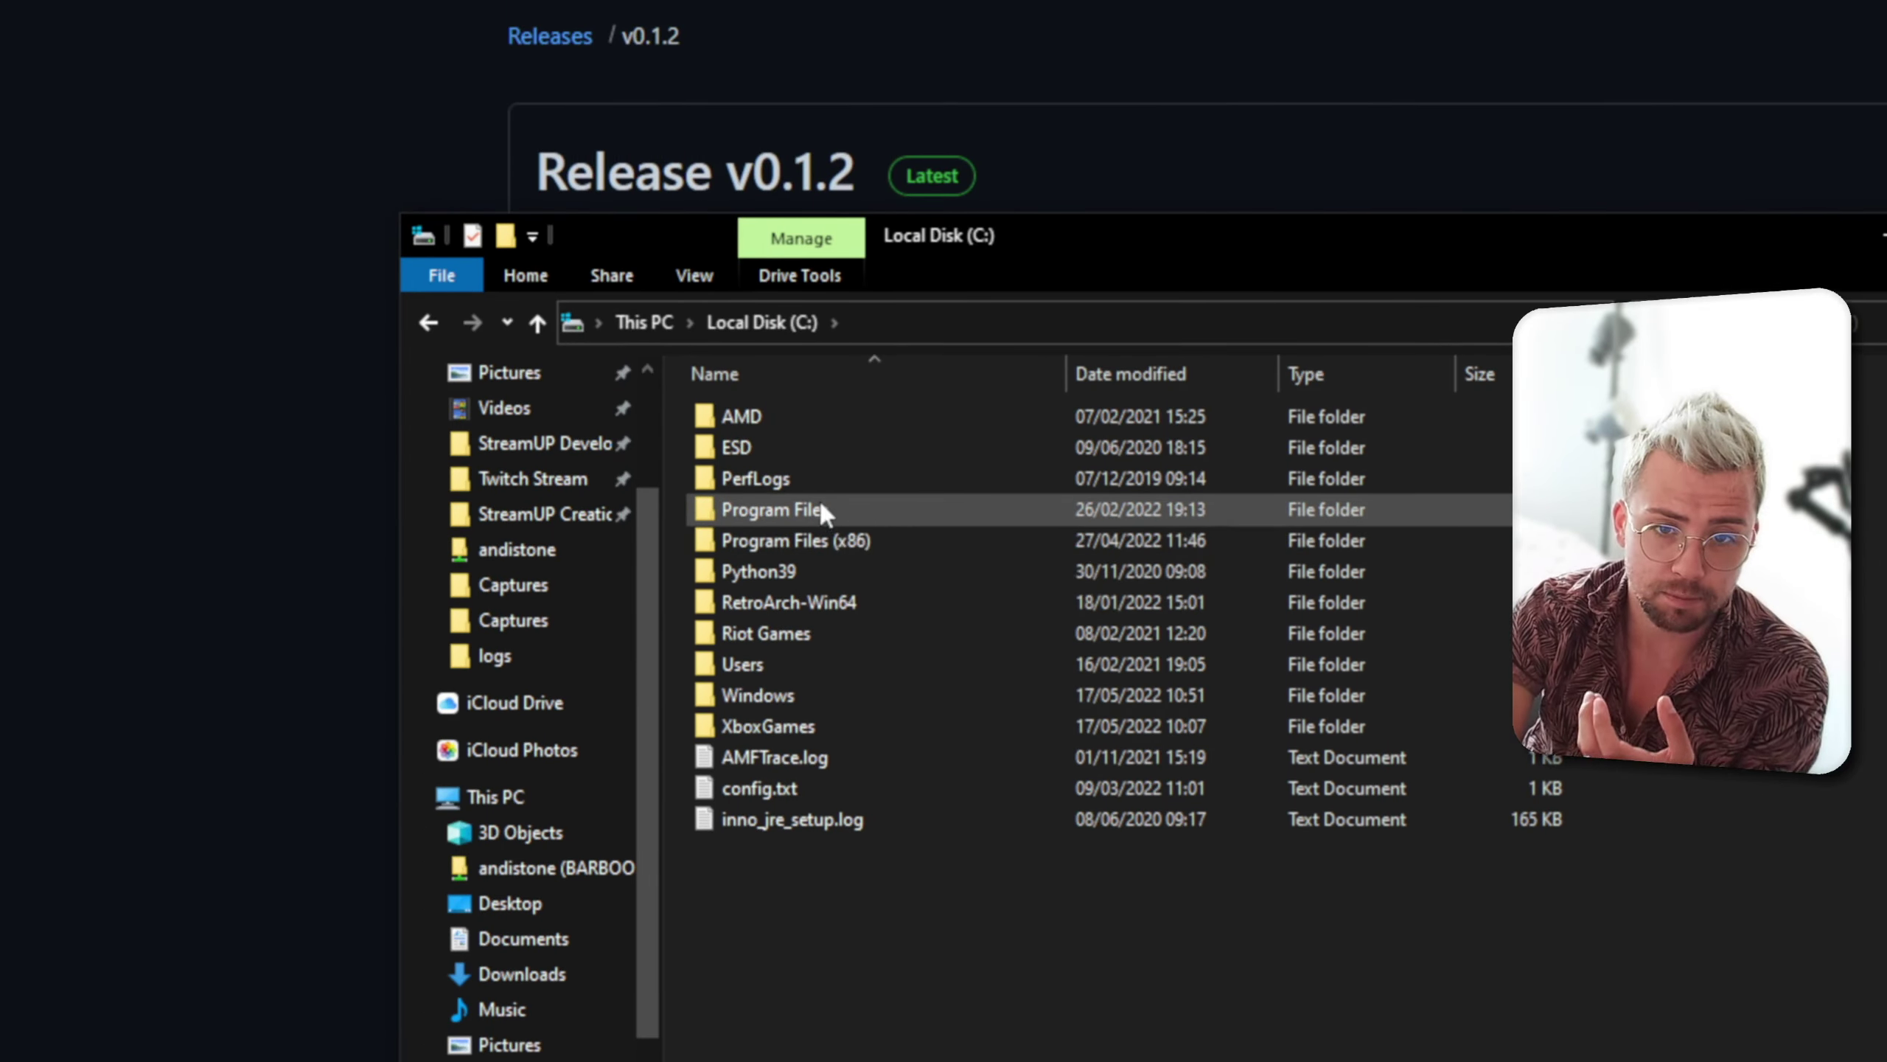
pyautogui.doubleClick(832, 509)
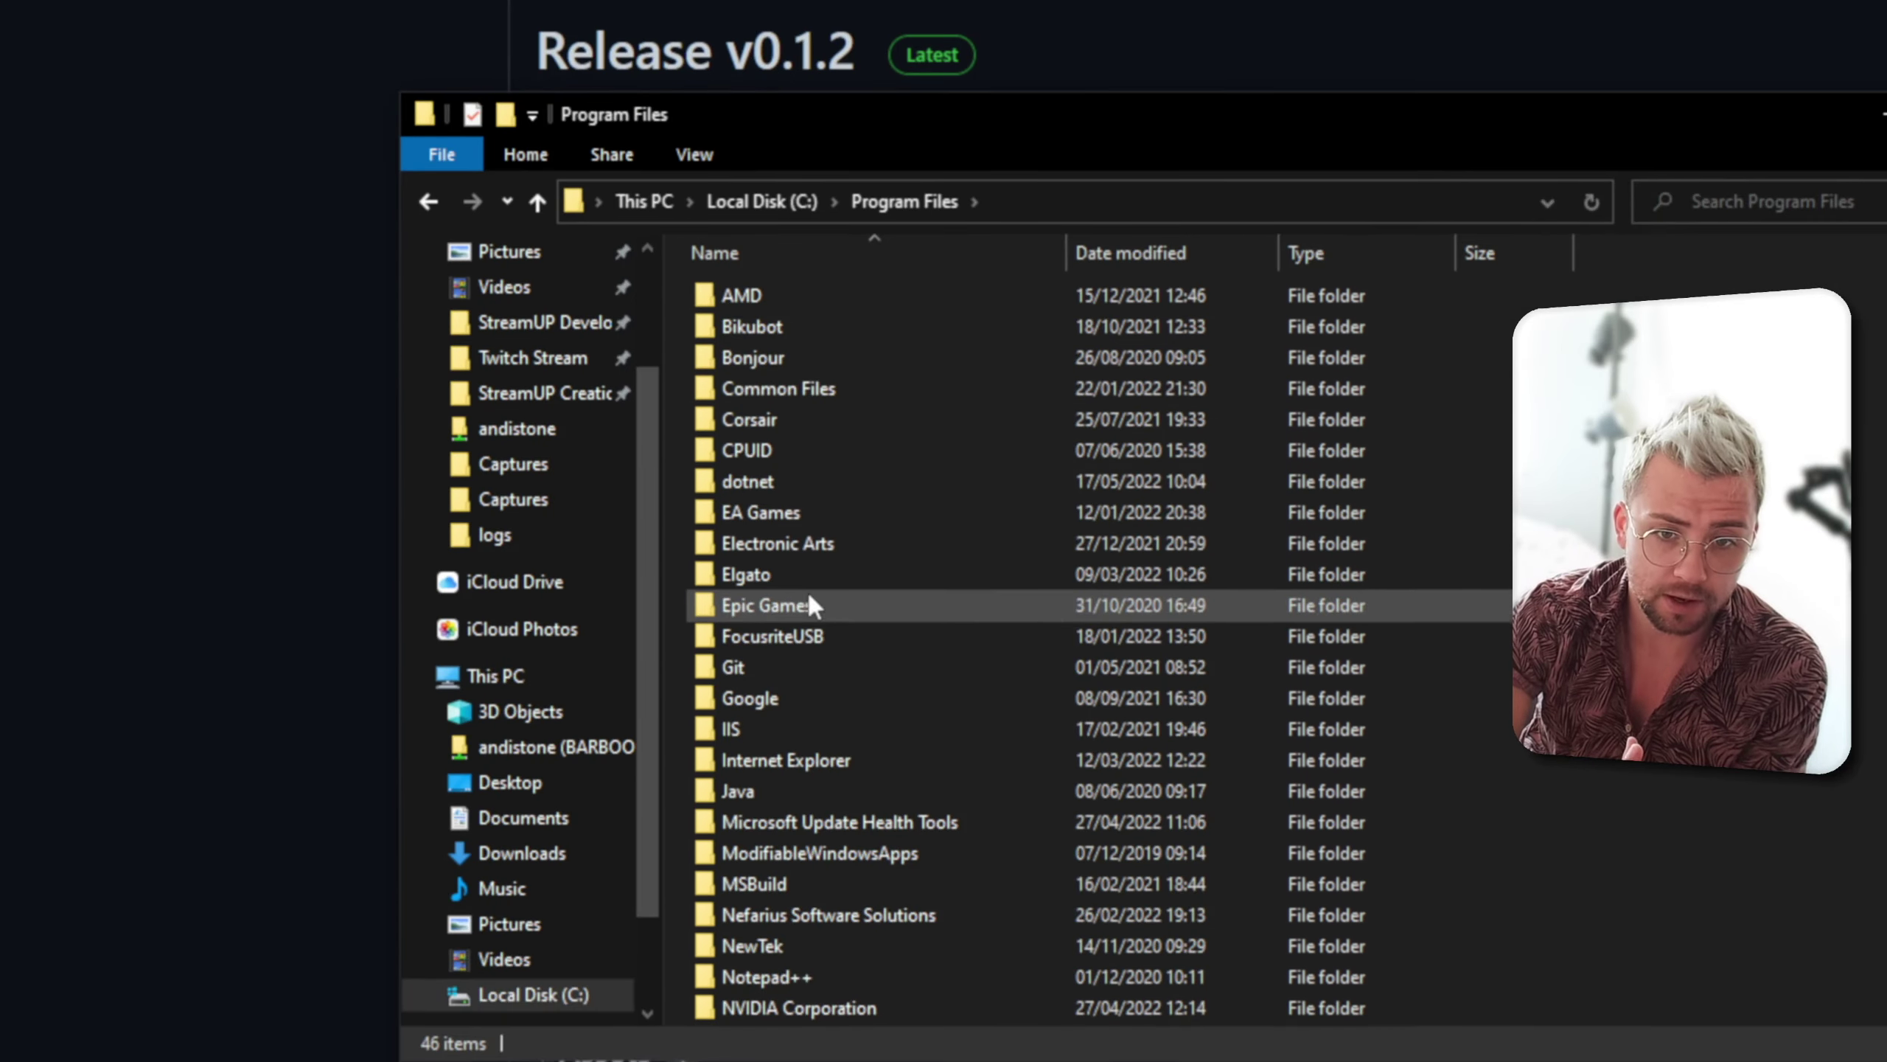
pyautogui.scroll(-2, 809, 597)
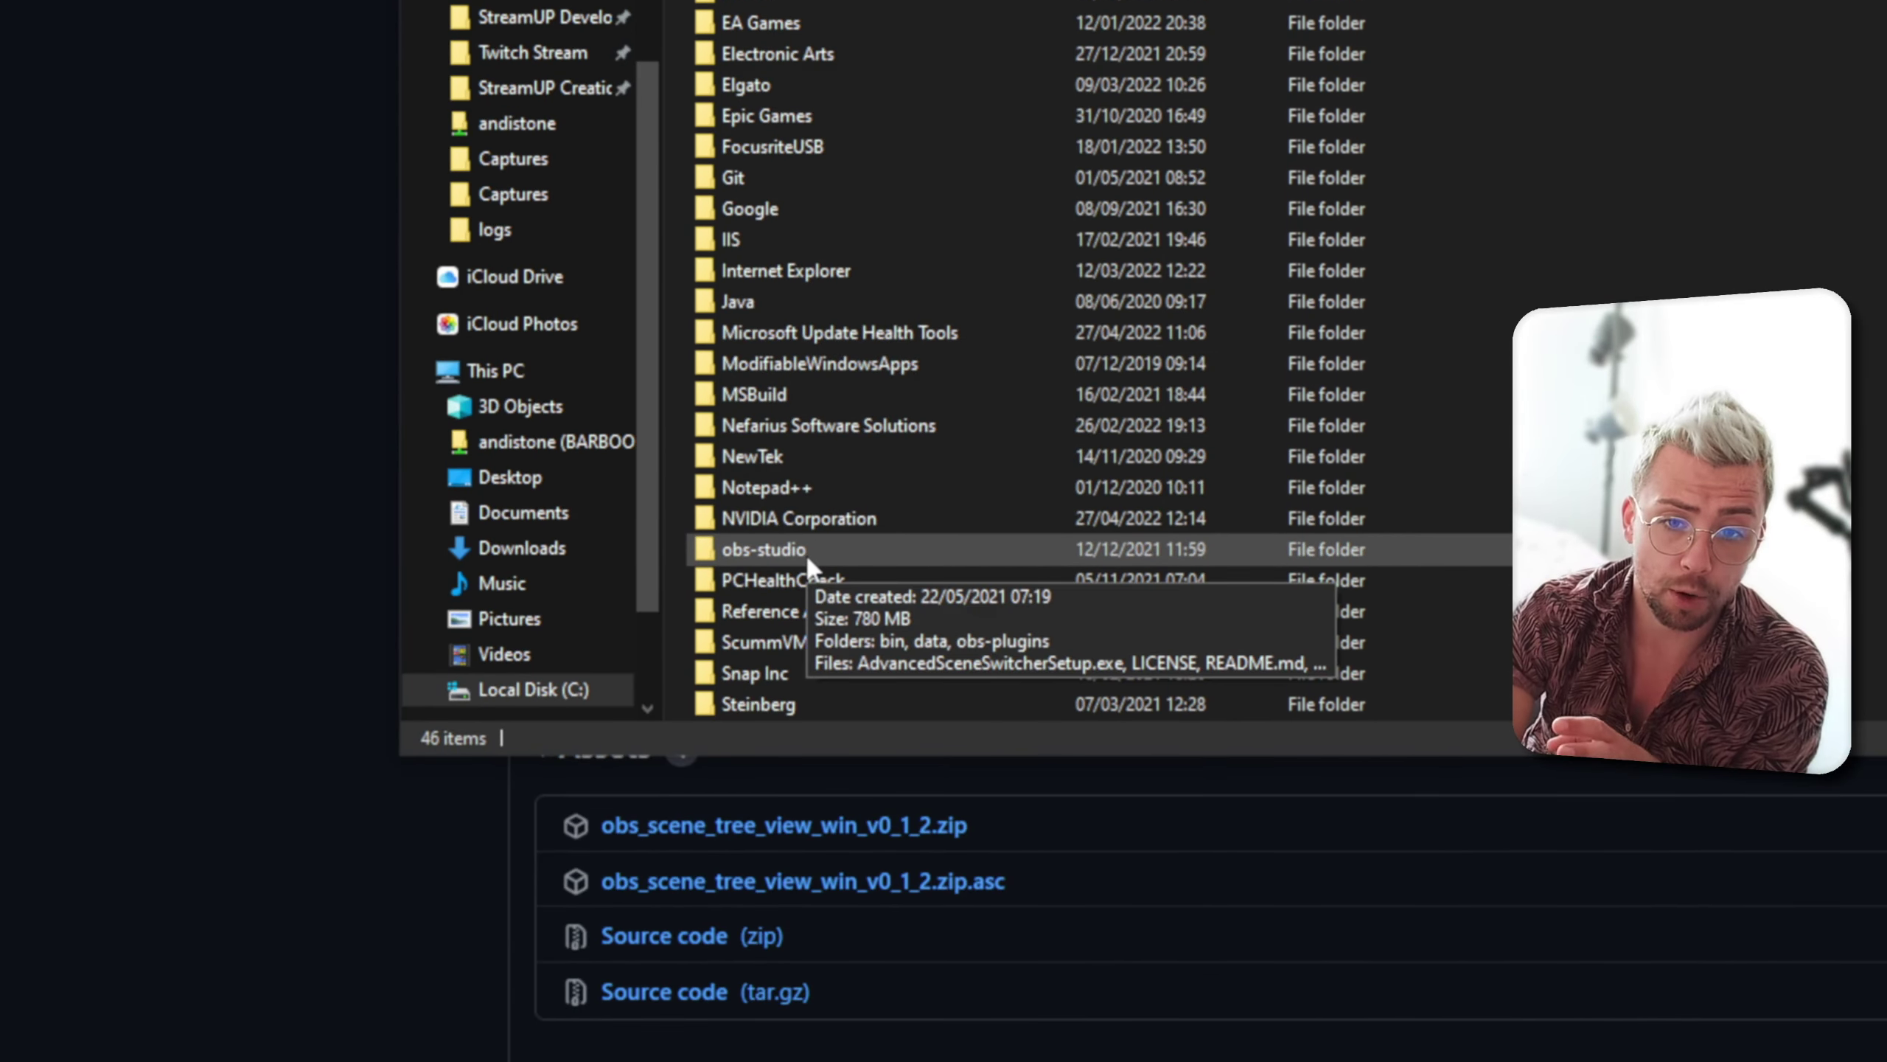
pyautogui.doubleClick(805, 551)
pyautogui.rightClick(829, 451)
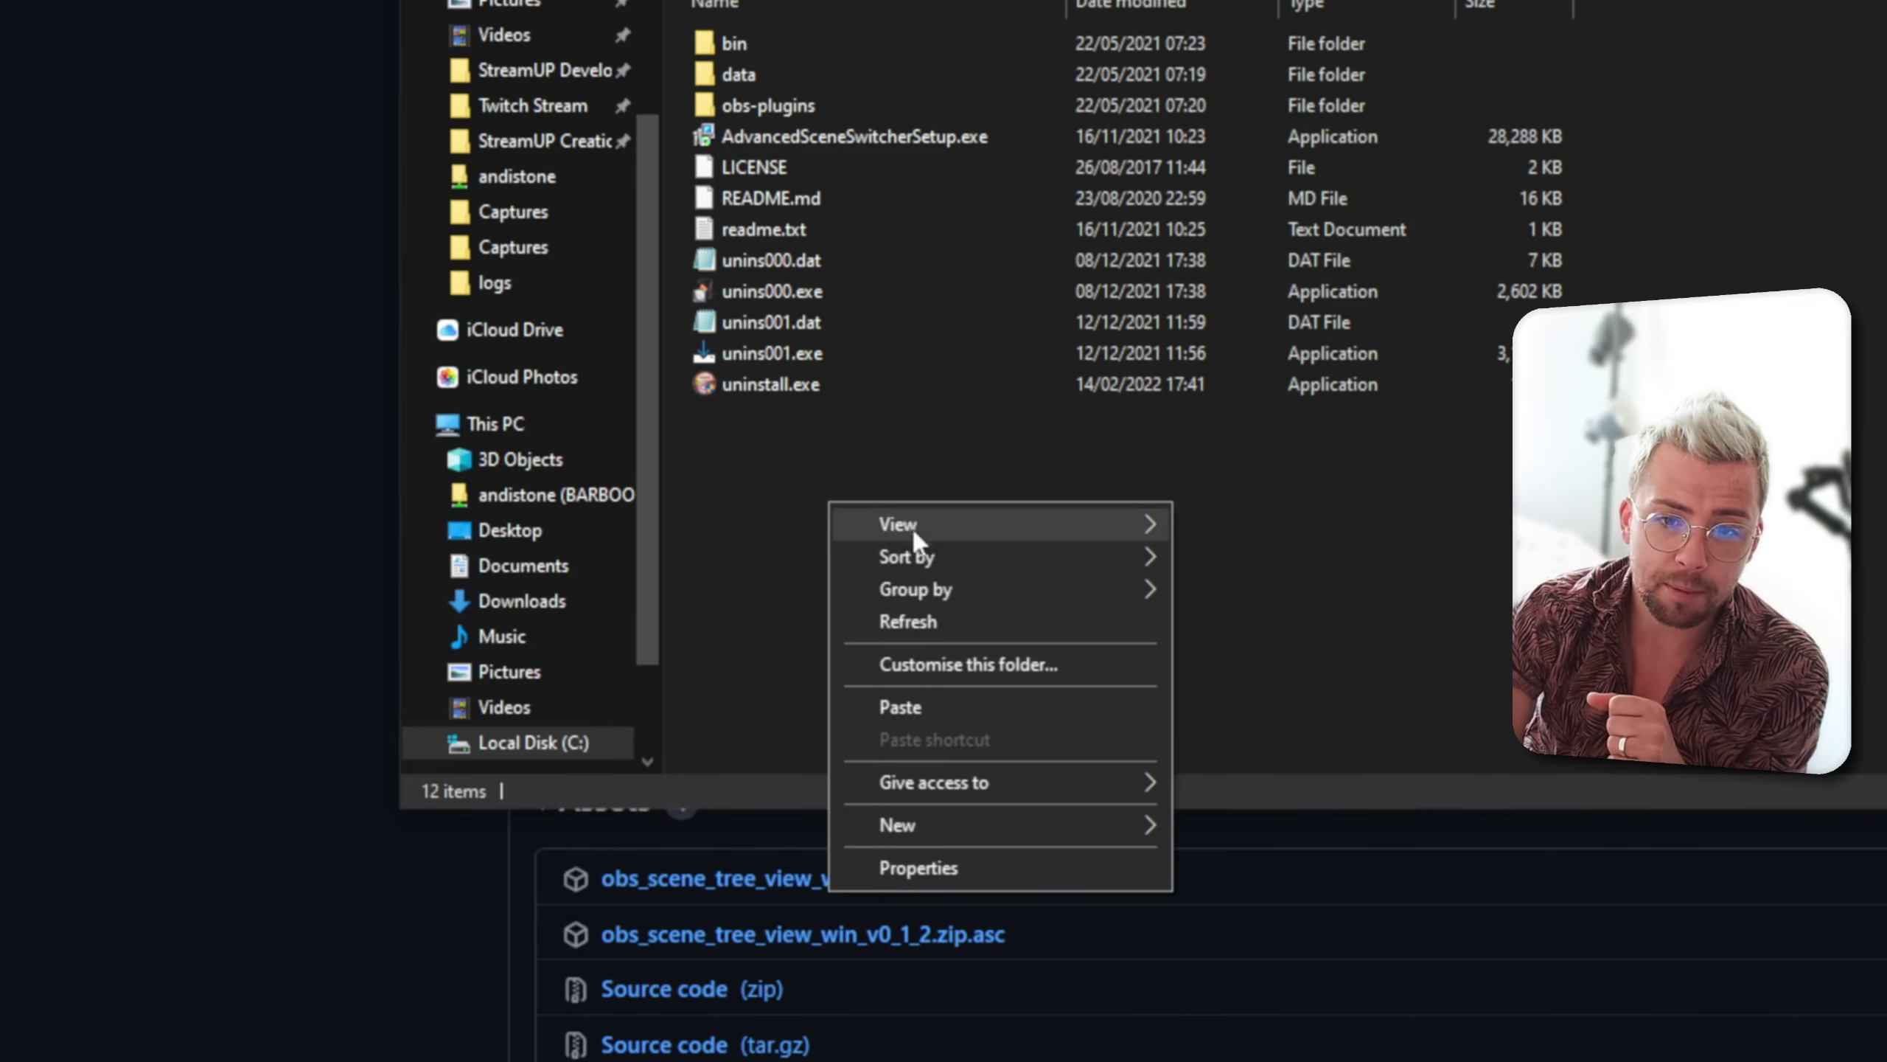
pyautogui.click(902, 707)
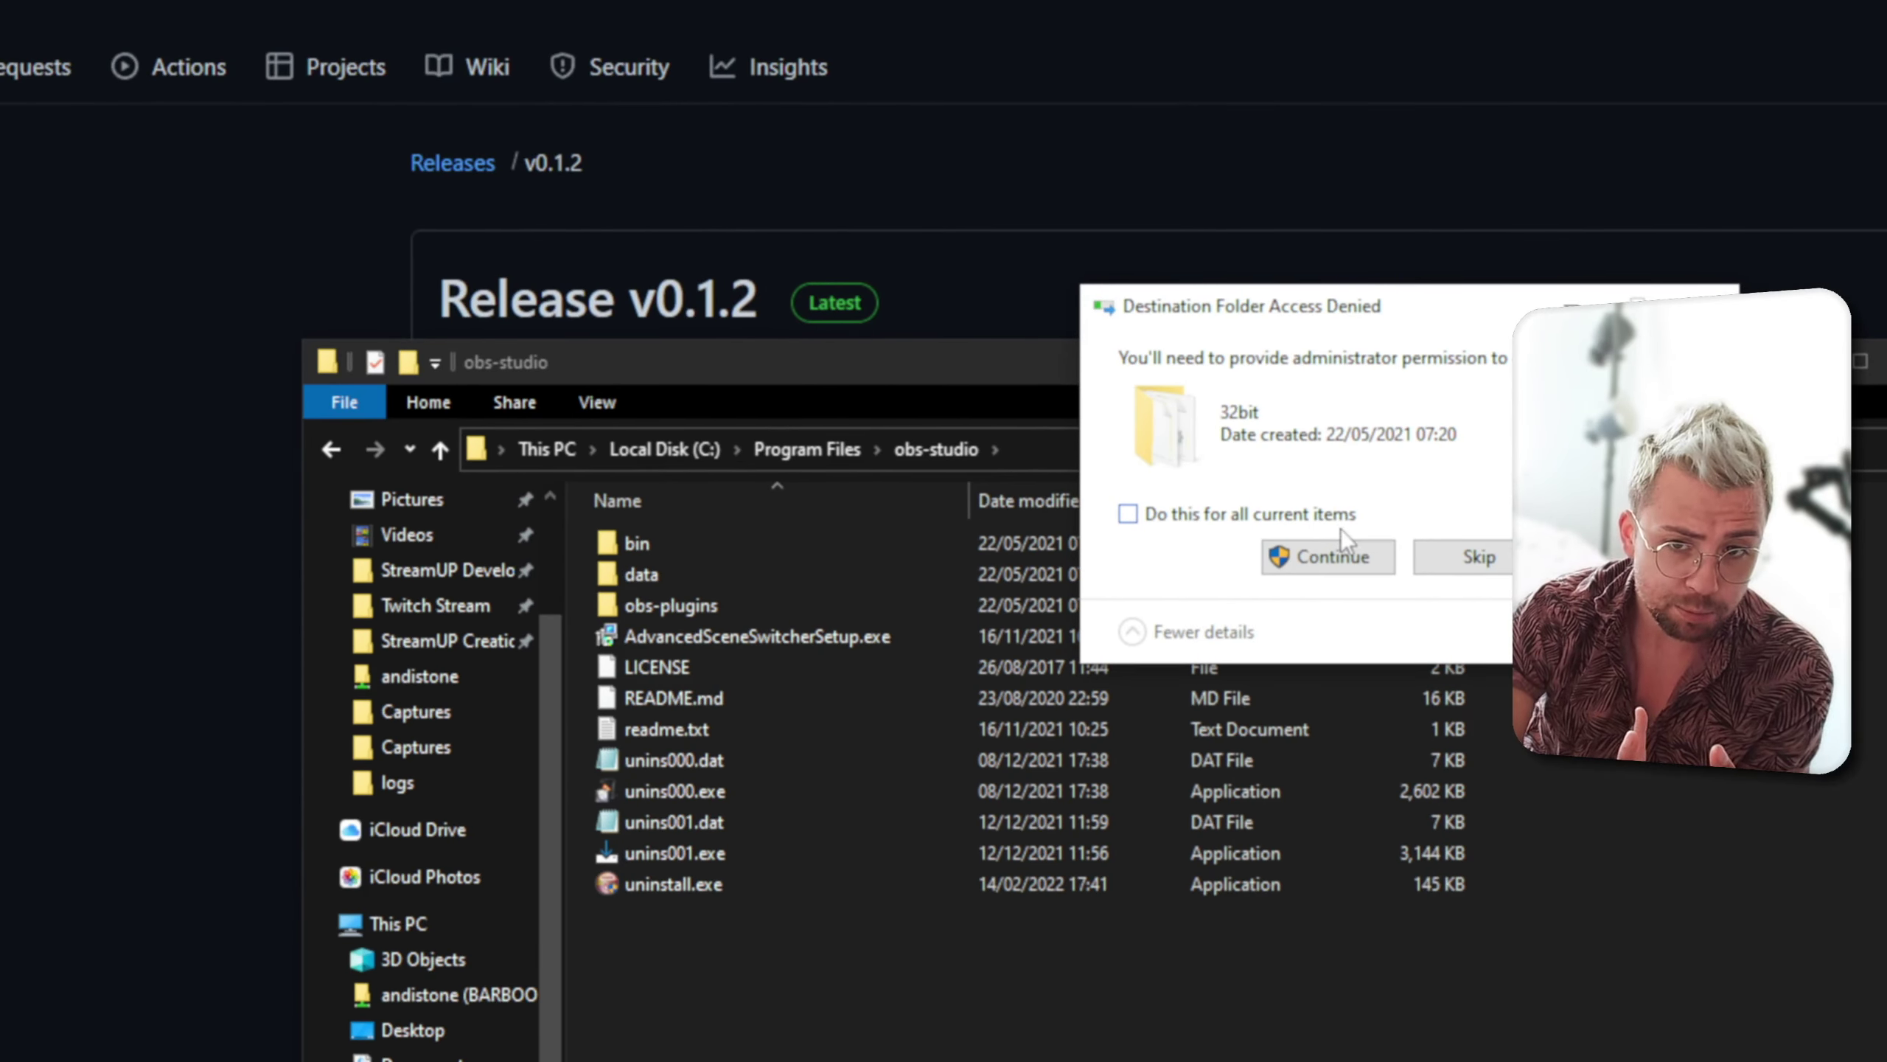
pyautogui.click(1244, 519)
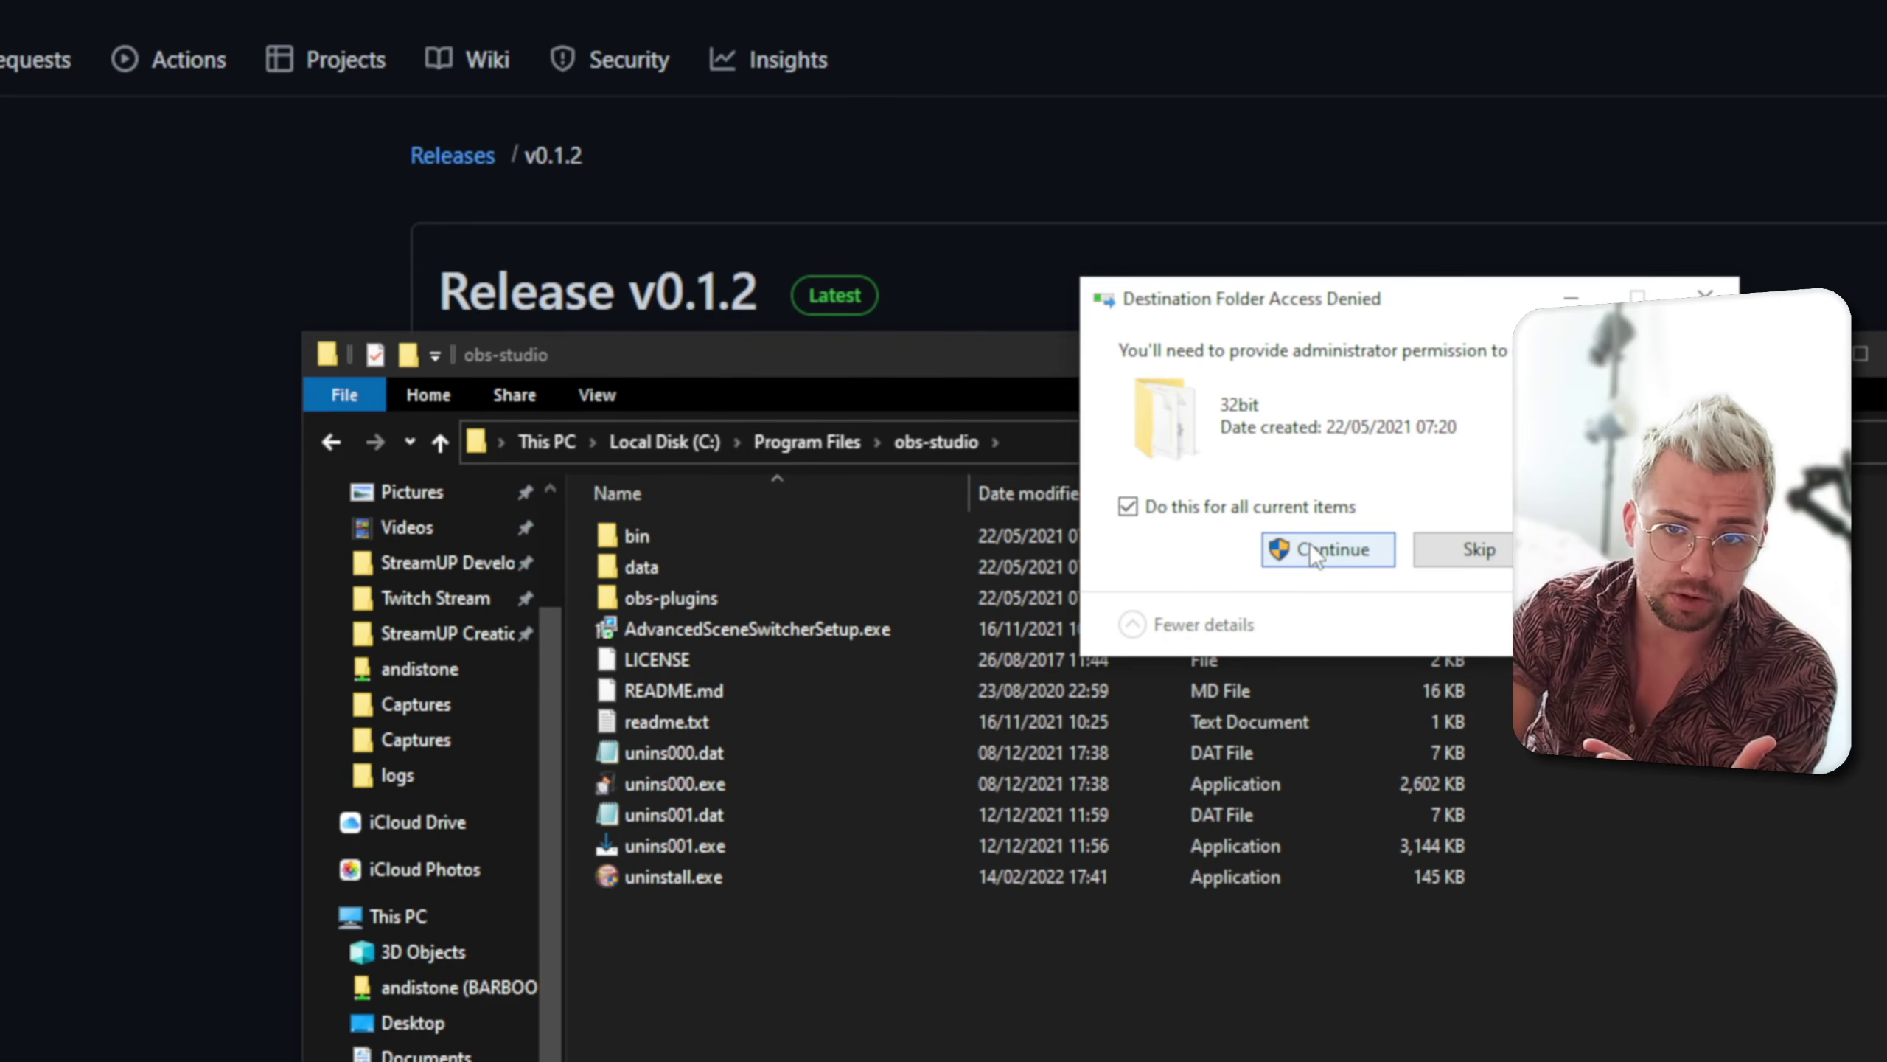
pyautogui.click(1311, 550)
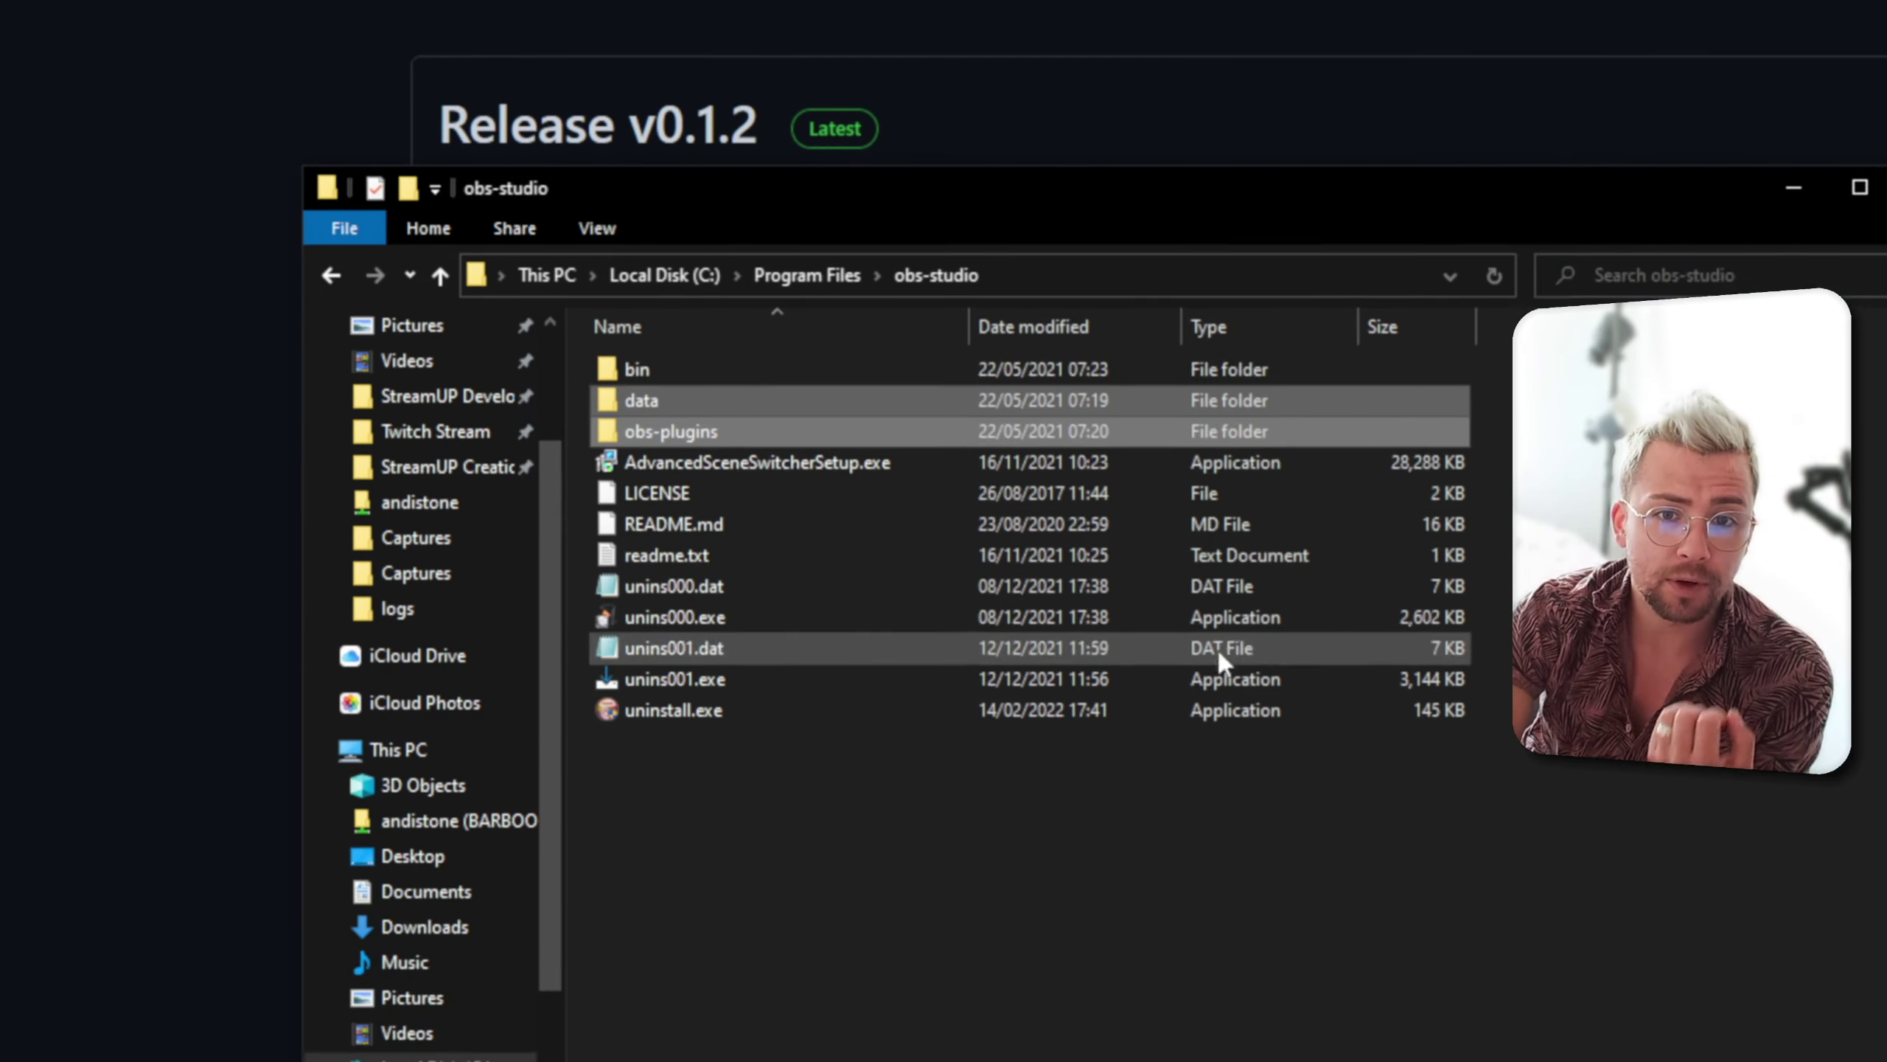
pyautogui.click(1121, 1041)
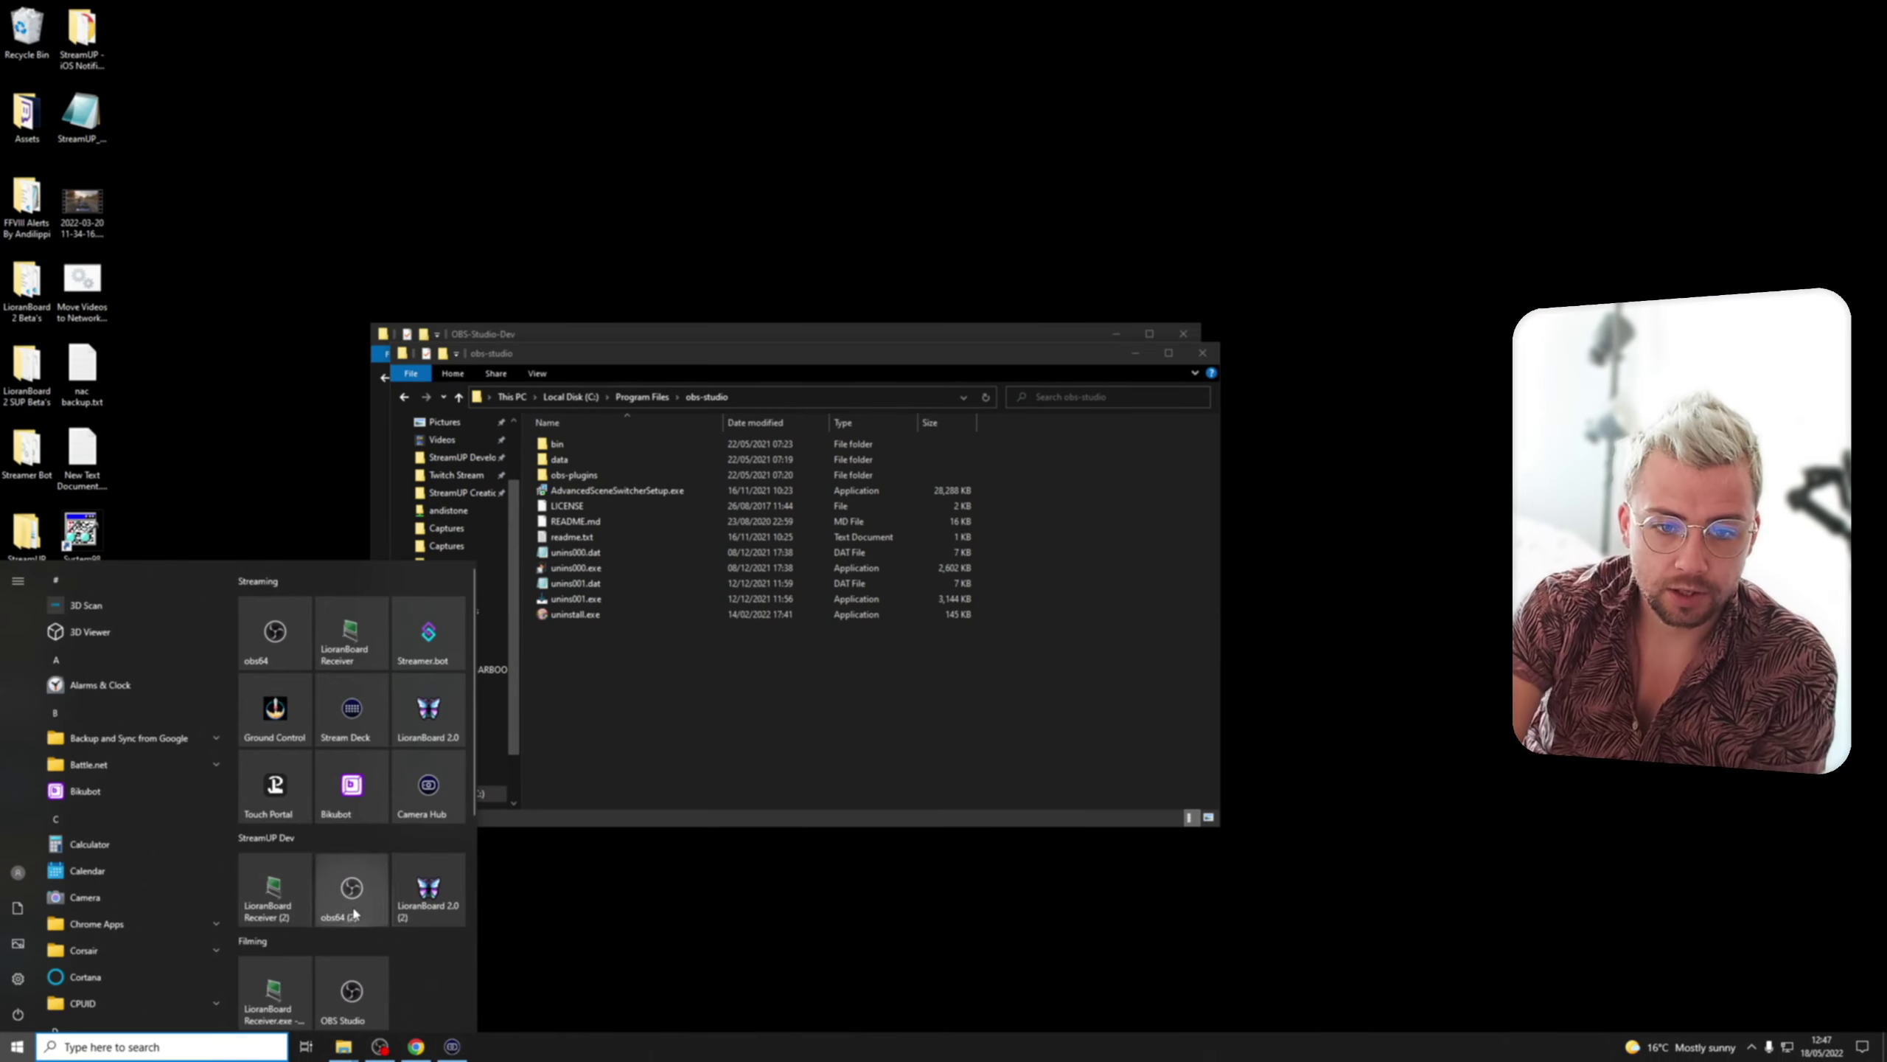
# Launch obs64, dismiss the StreamFX update prompt, and dock the Scene Tree View beside Scenes
pyautogui.click(352, 900)
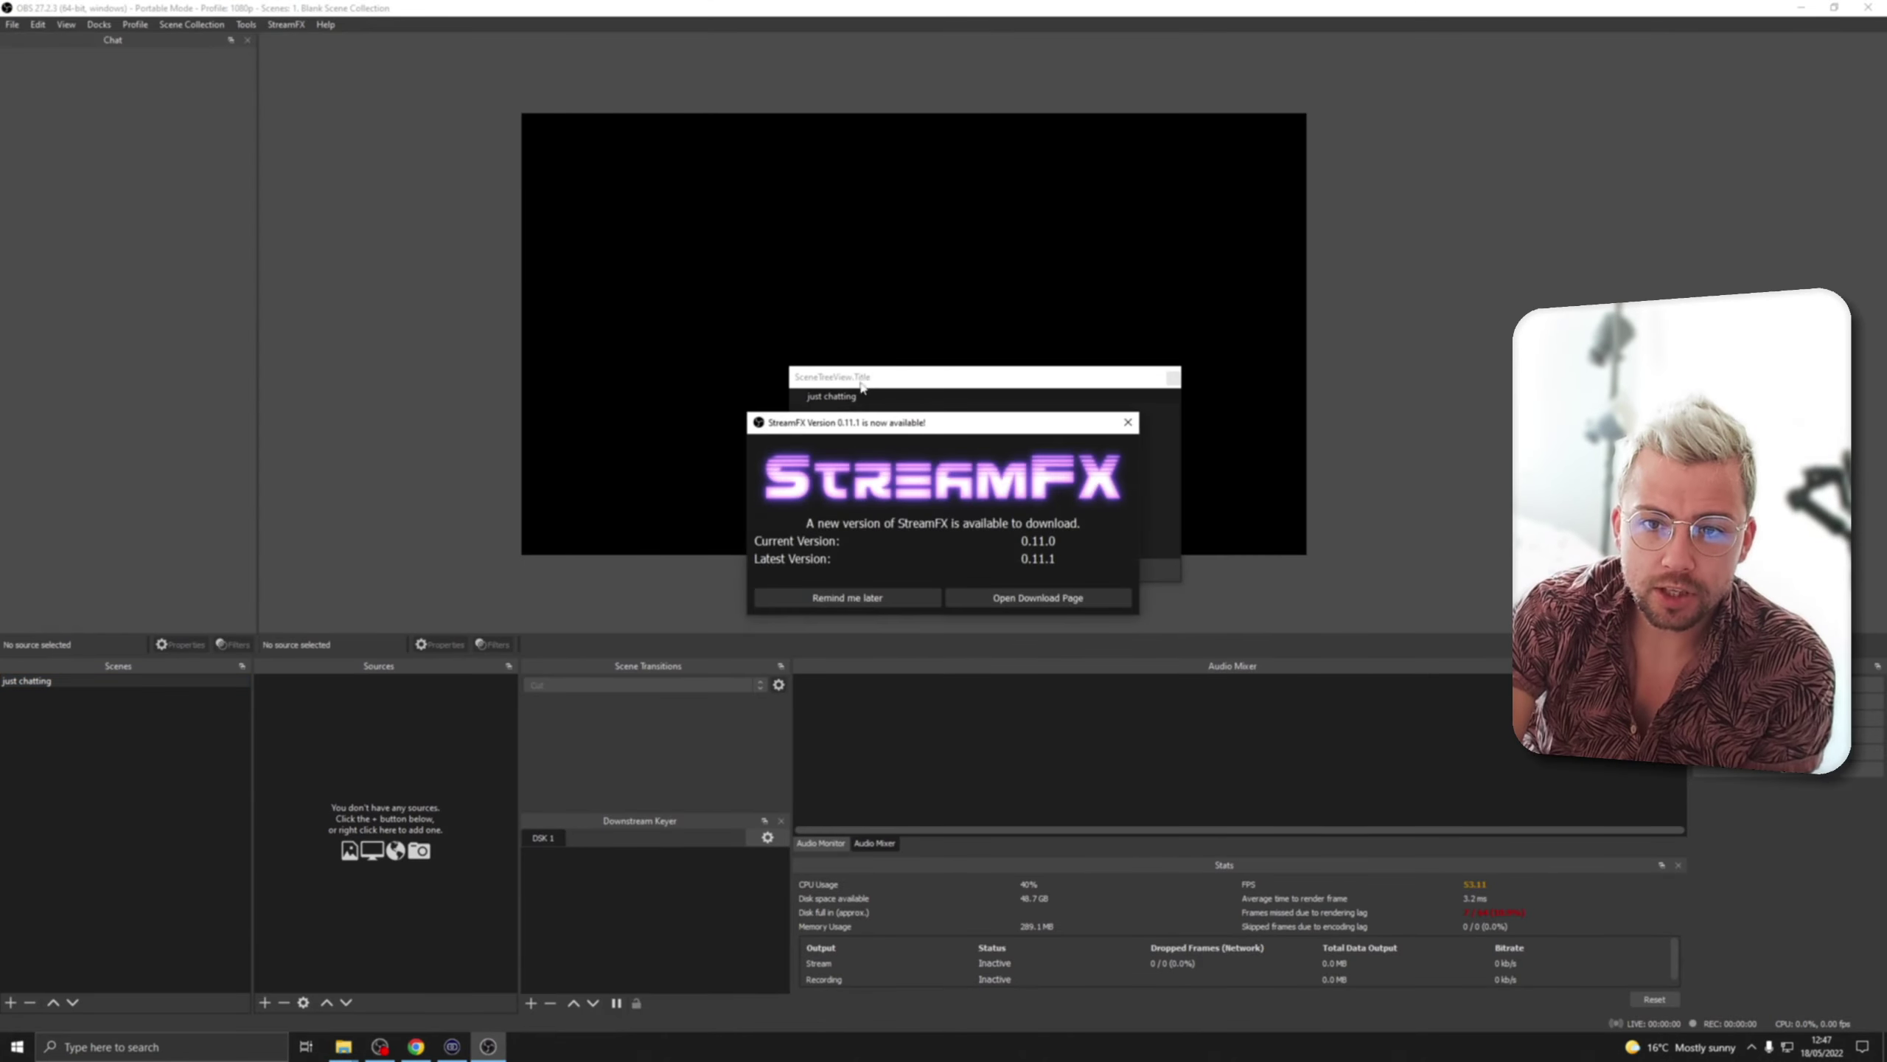
pyautogui.click(1128, 421)
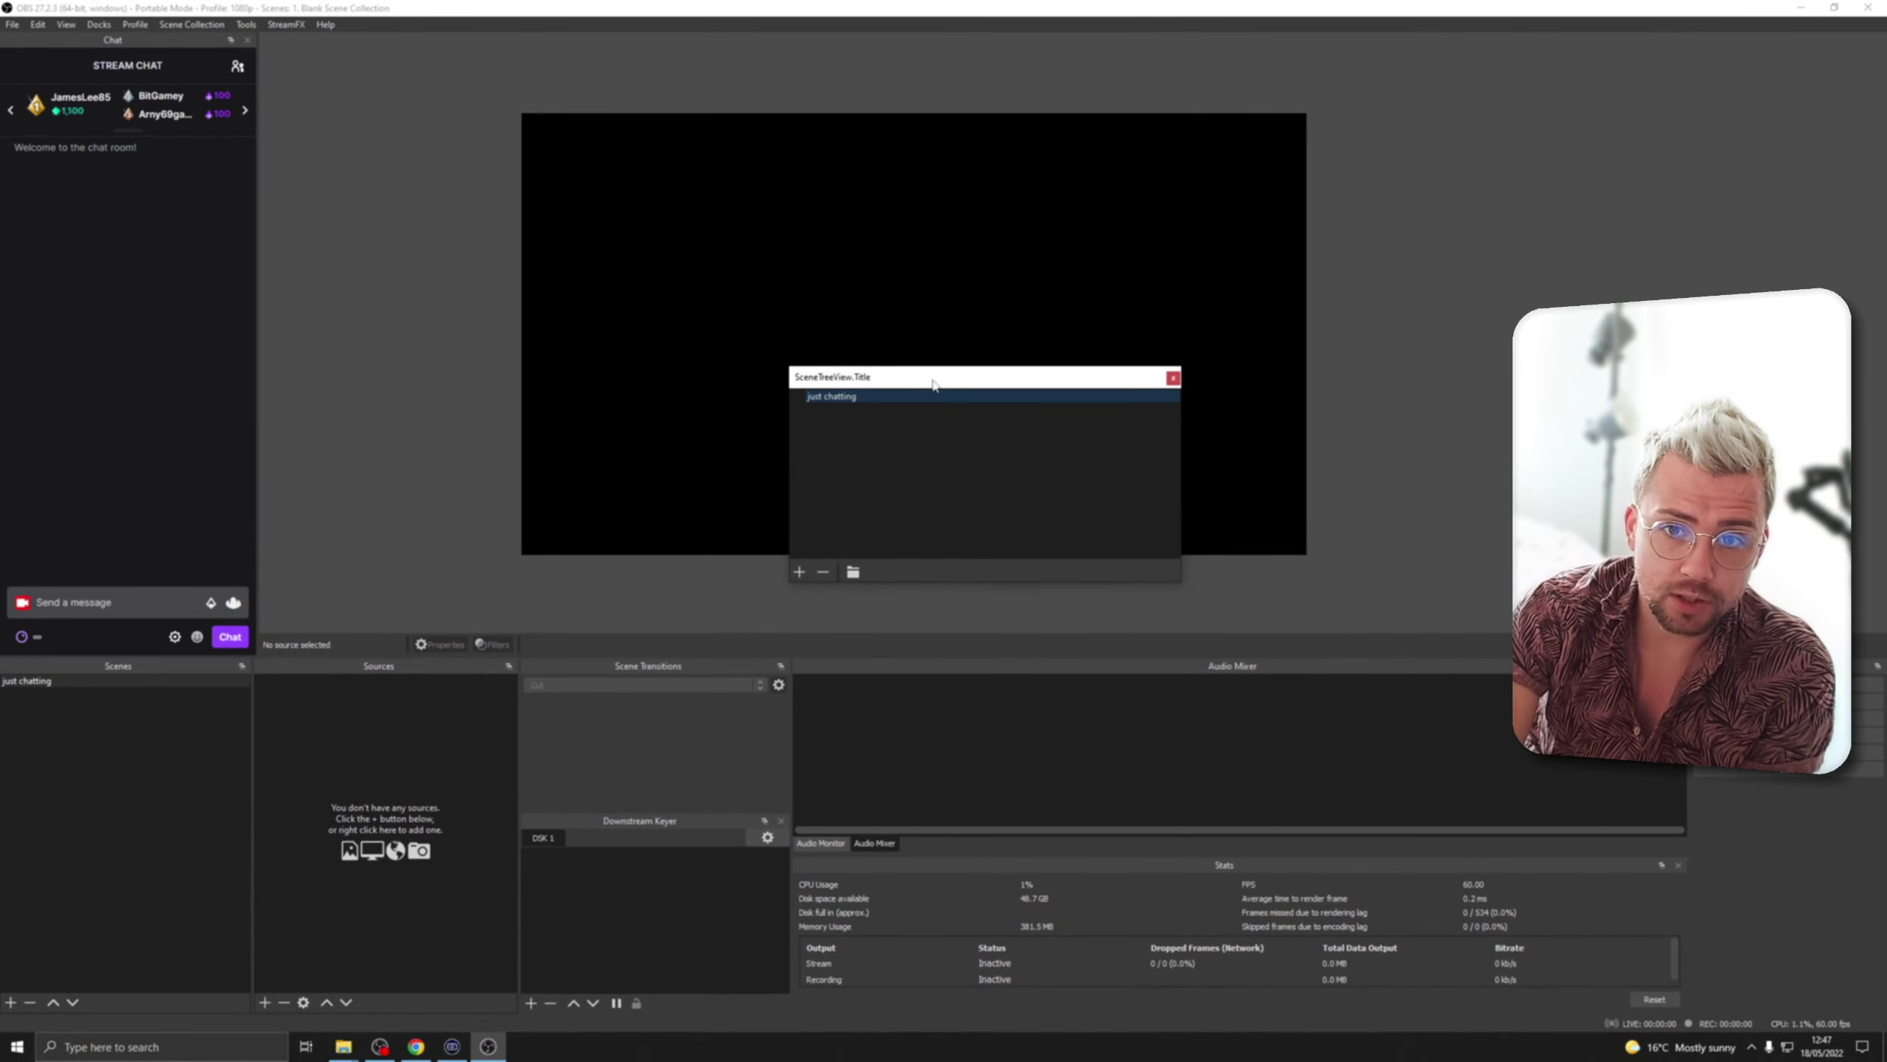
pyautogui.moveTo(933, 384); pyautogui.dragTo(123, 785)
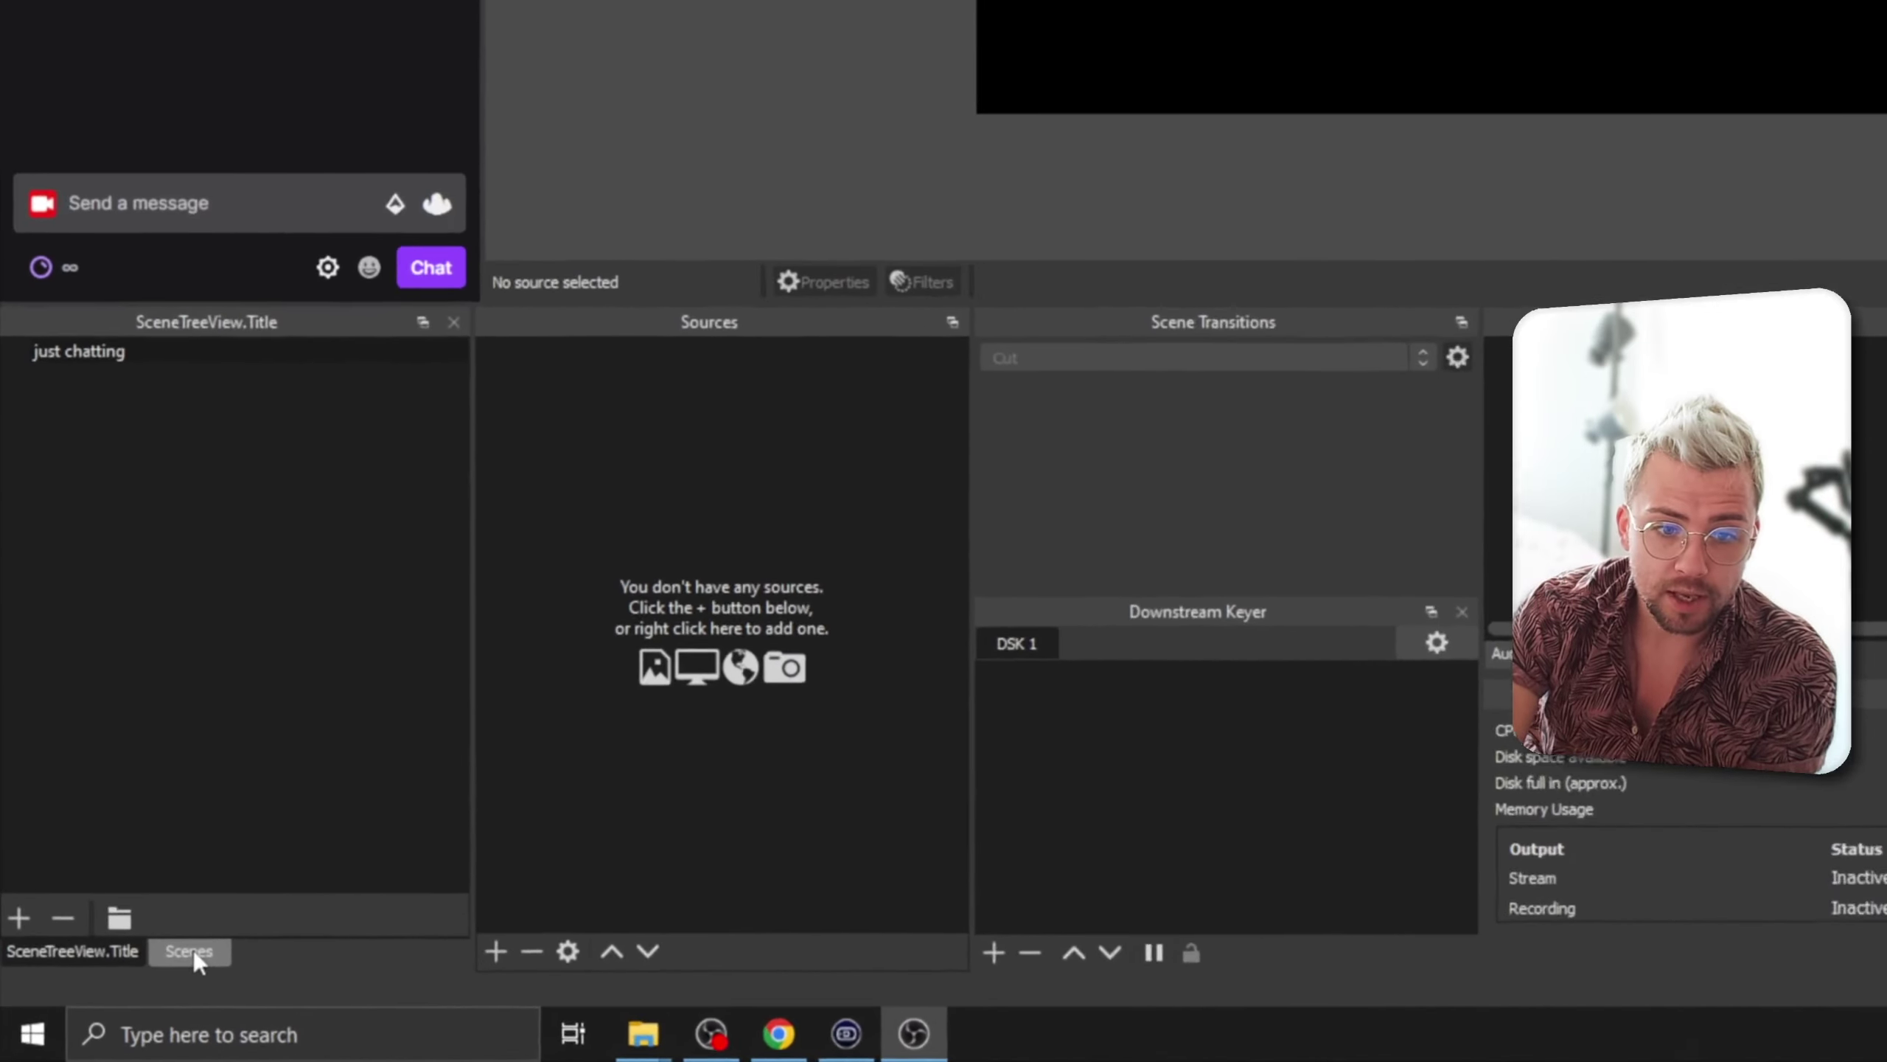
pyautogui.click(101, 1001)
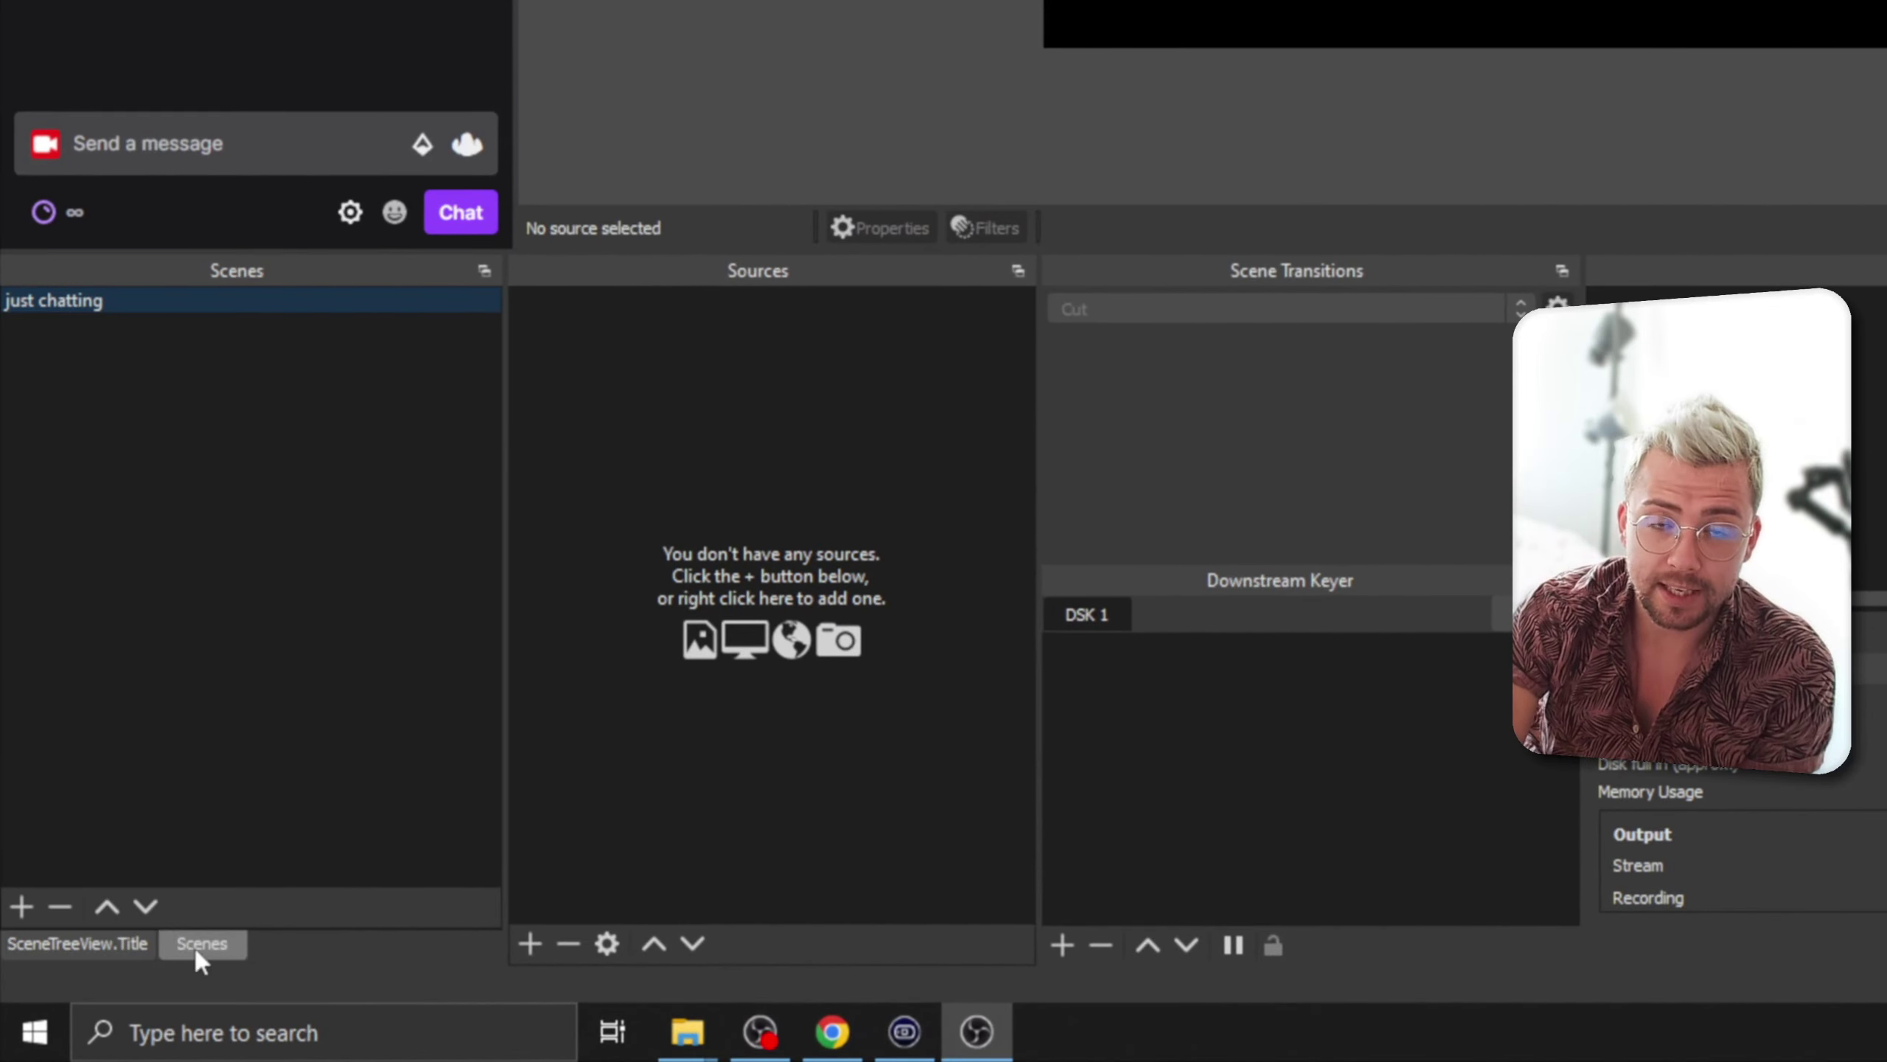
pyautogui.click(82, 945)
pyautogui.click(187, 943)
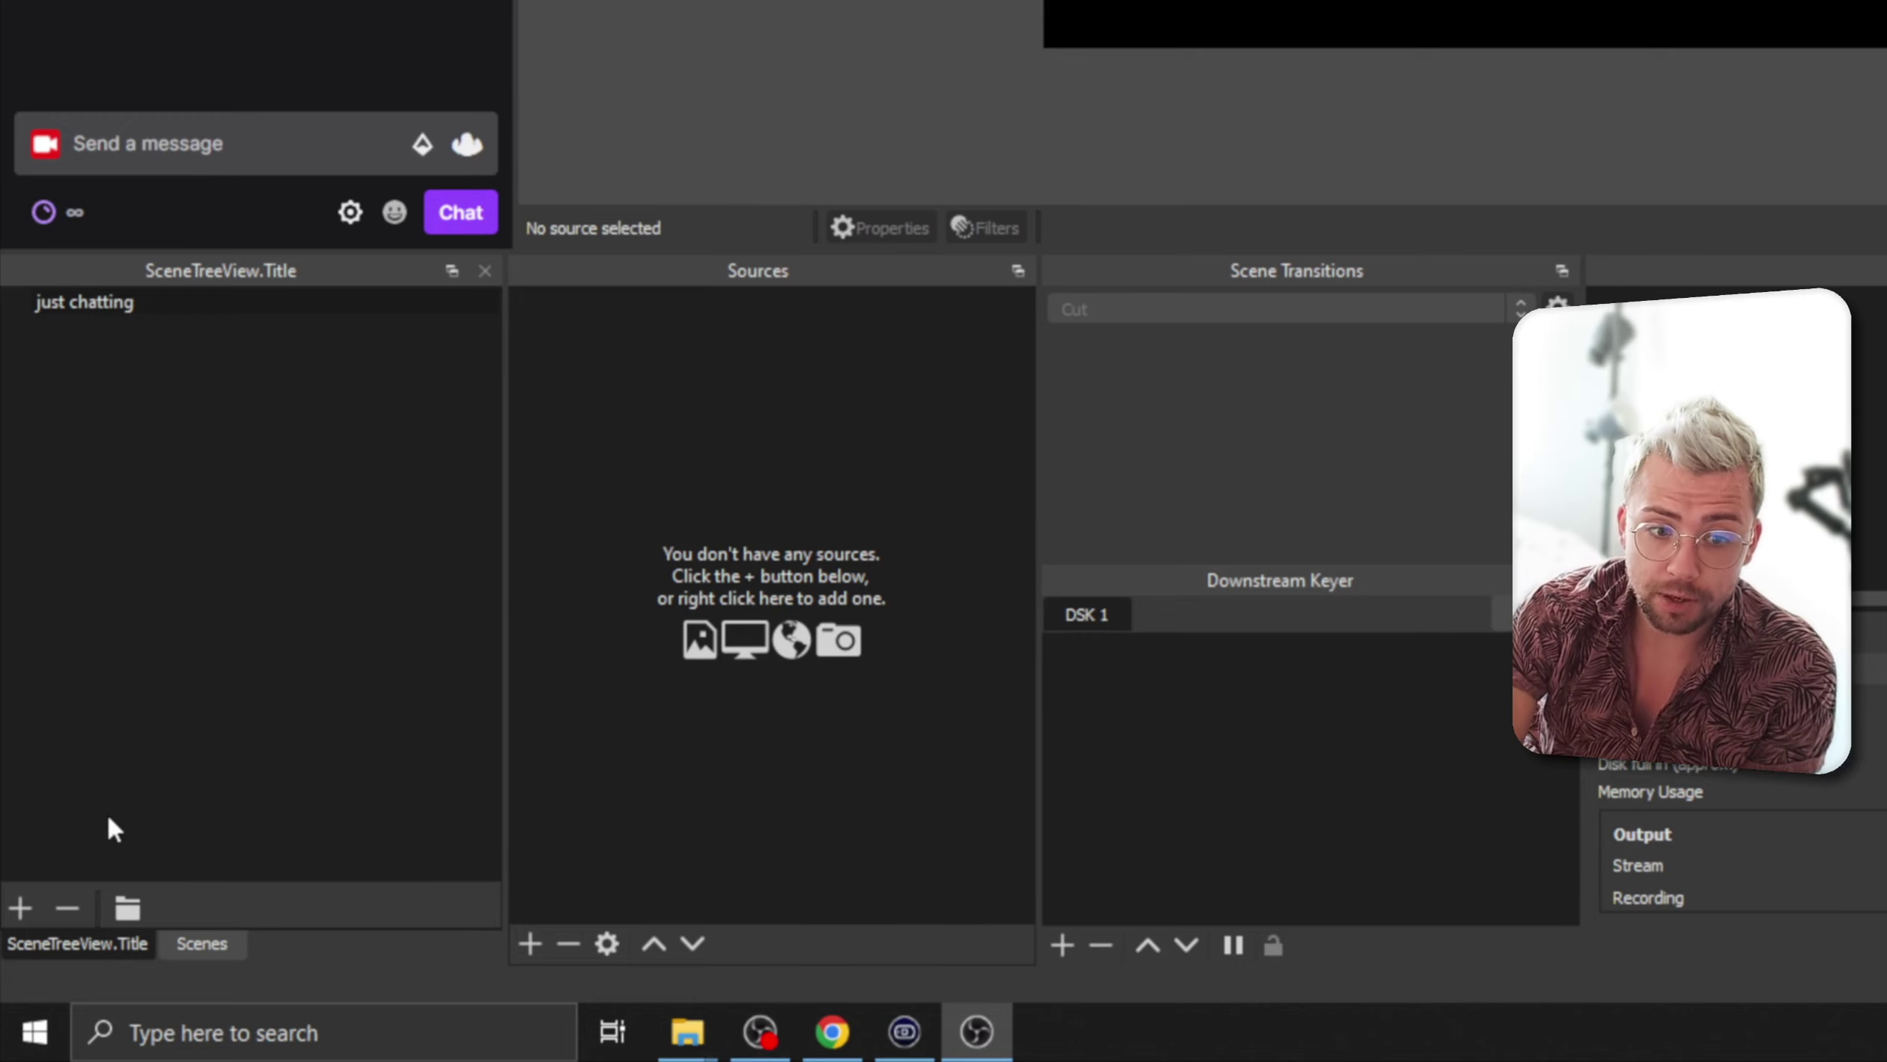
pyautogui.click(19, 909)
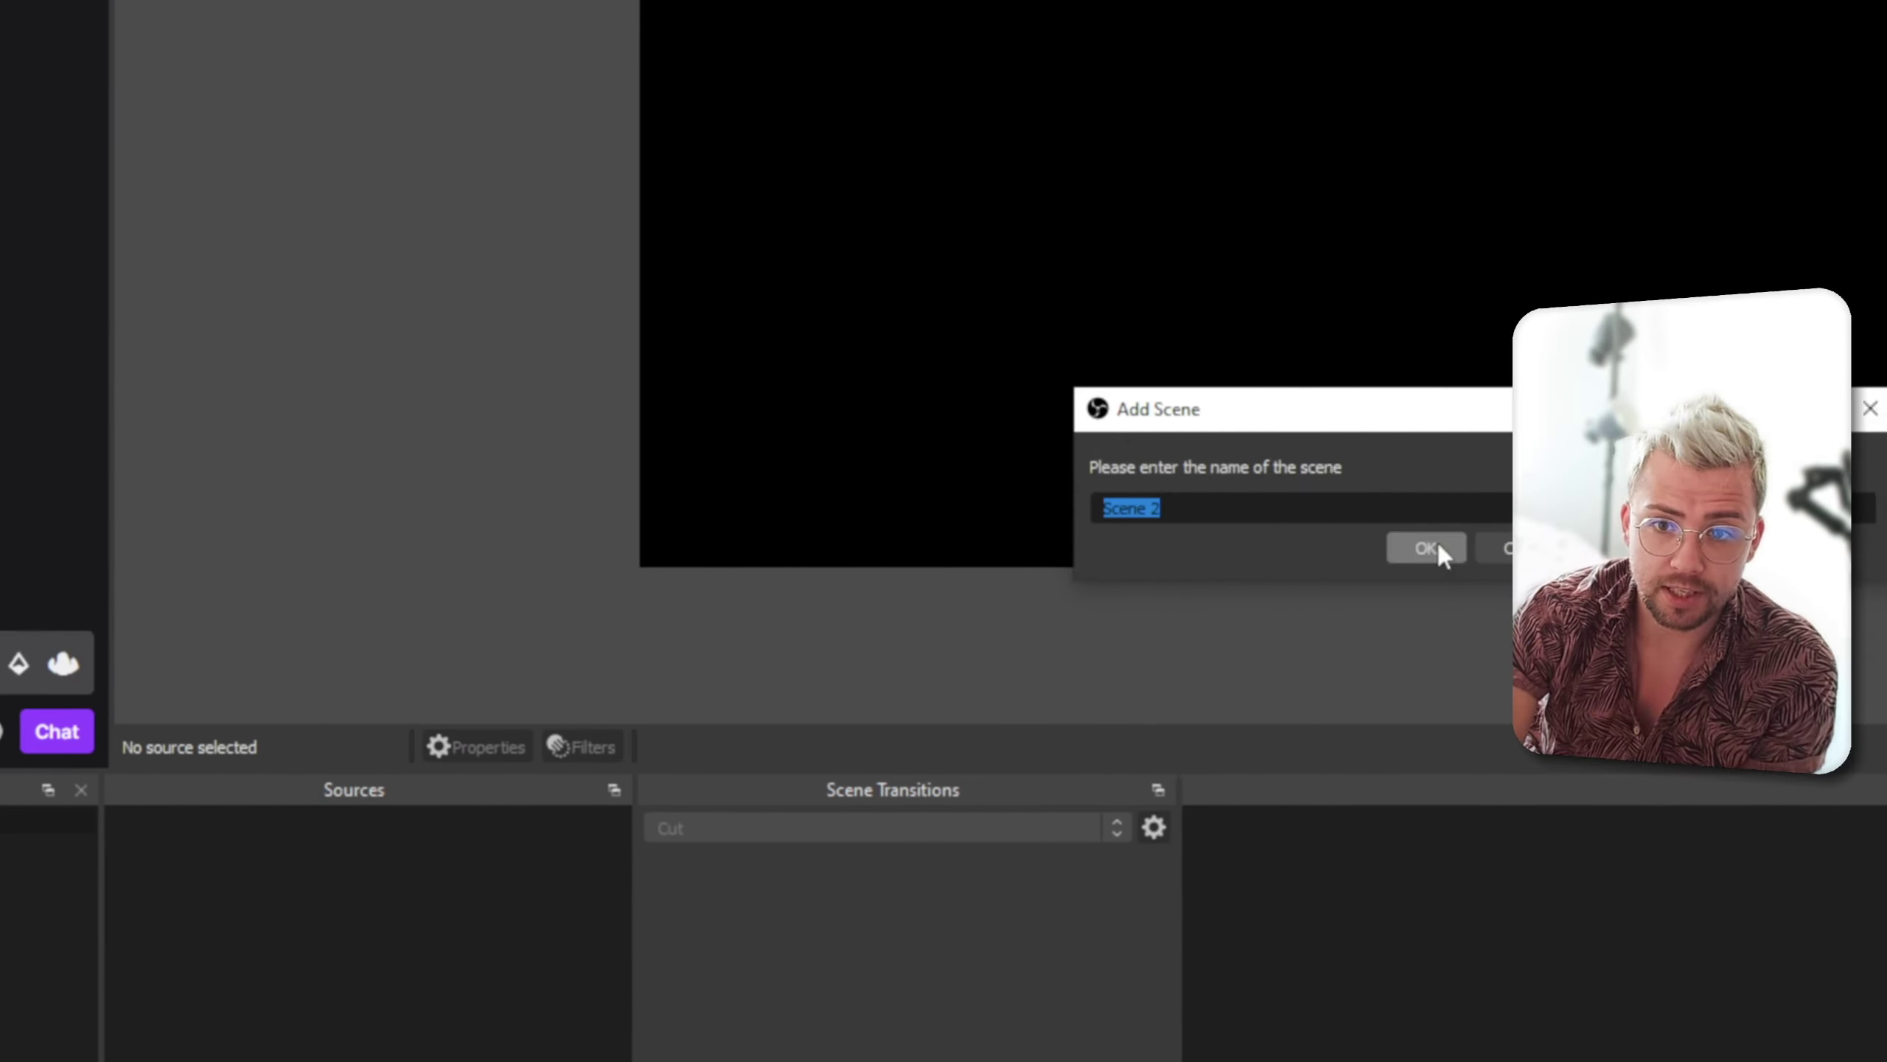
pyautogui.click(1386, 539)
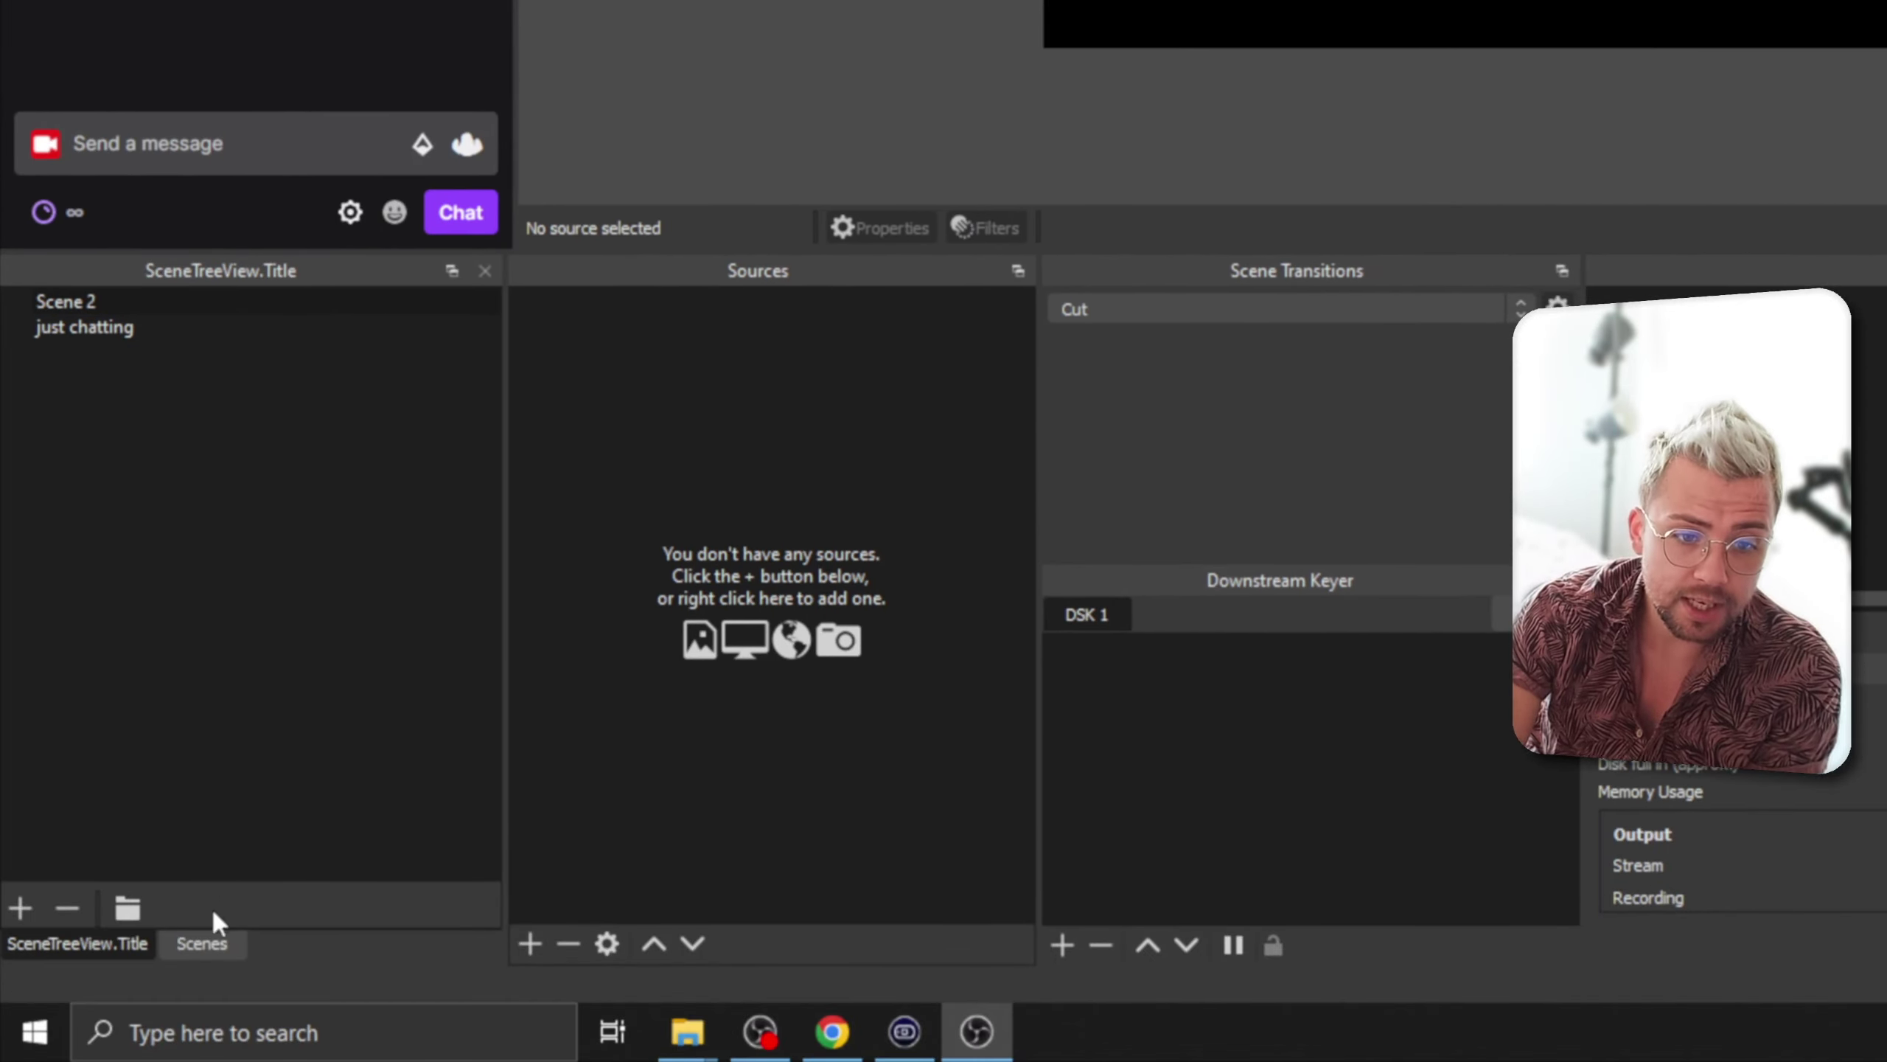
pyautogui.click(201, 944)
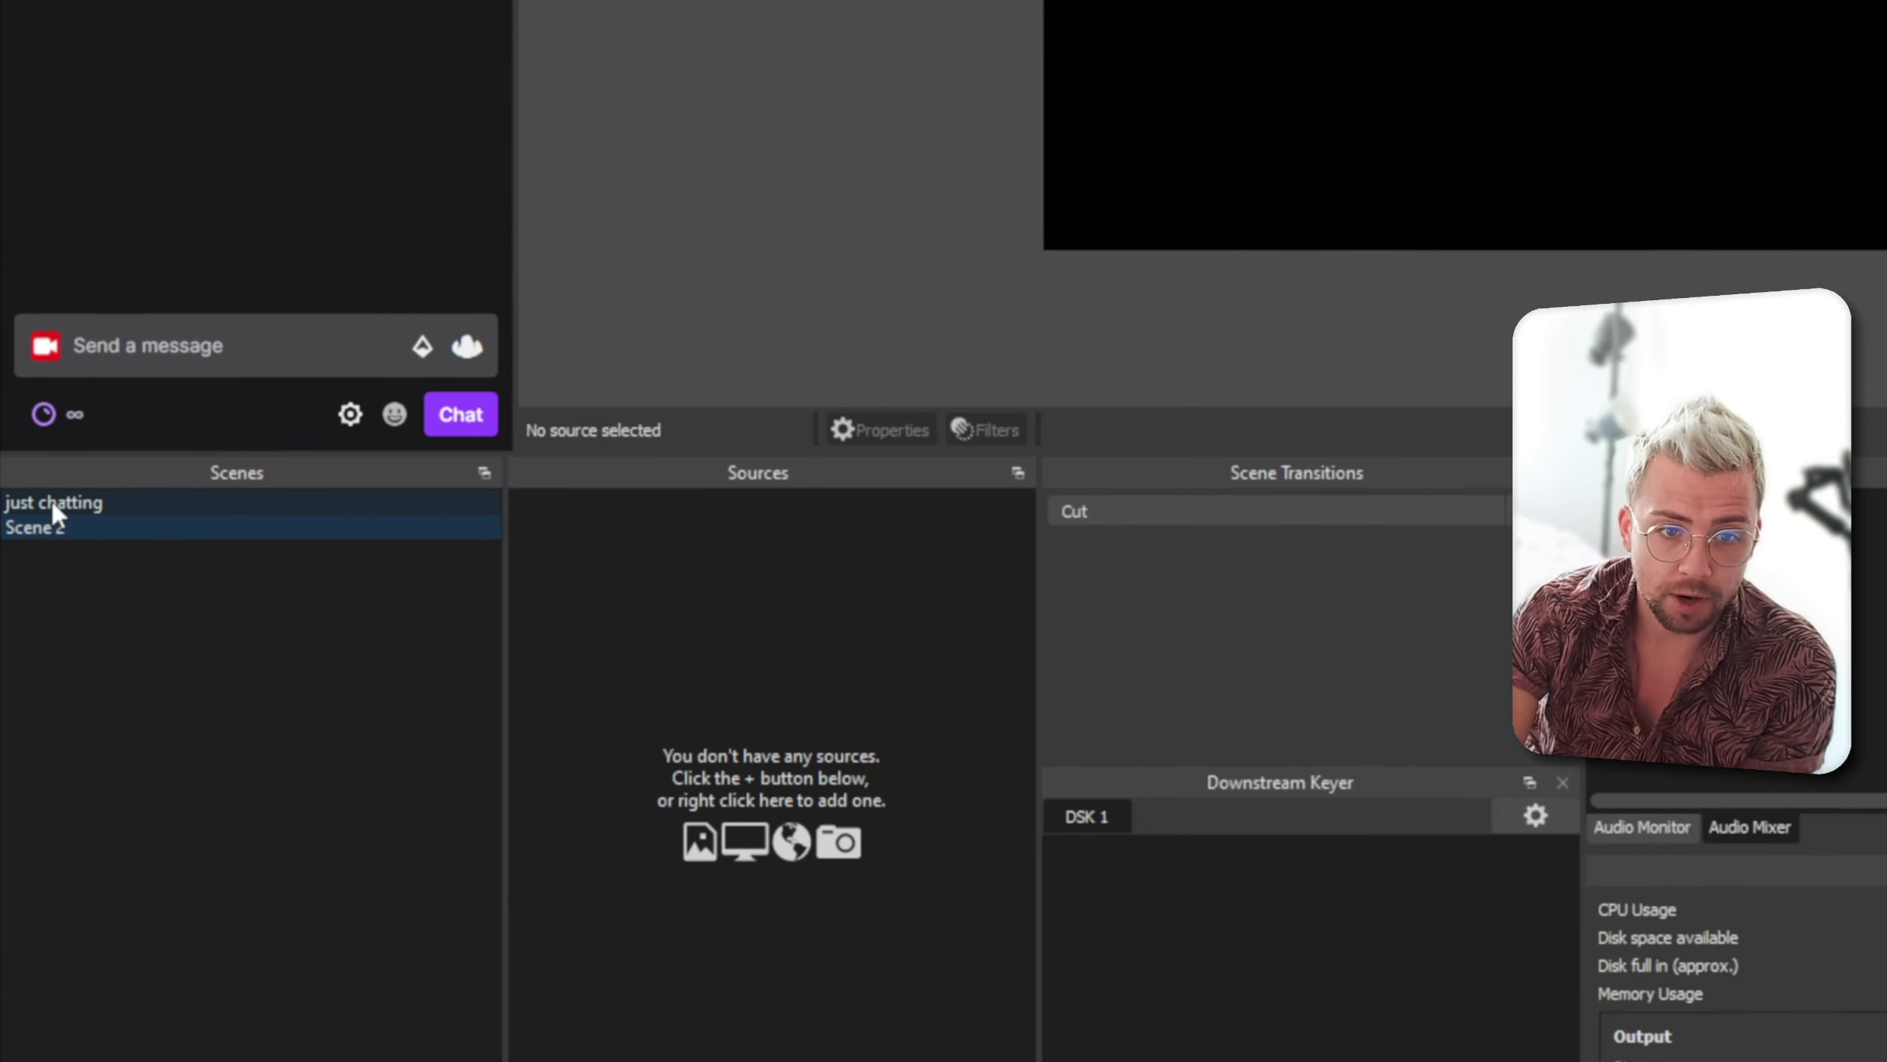
pyautogui.click(68, 505)
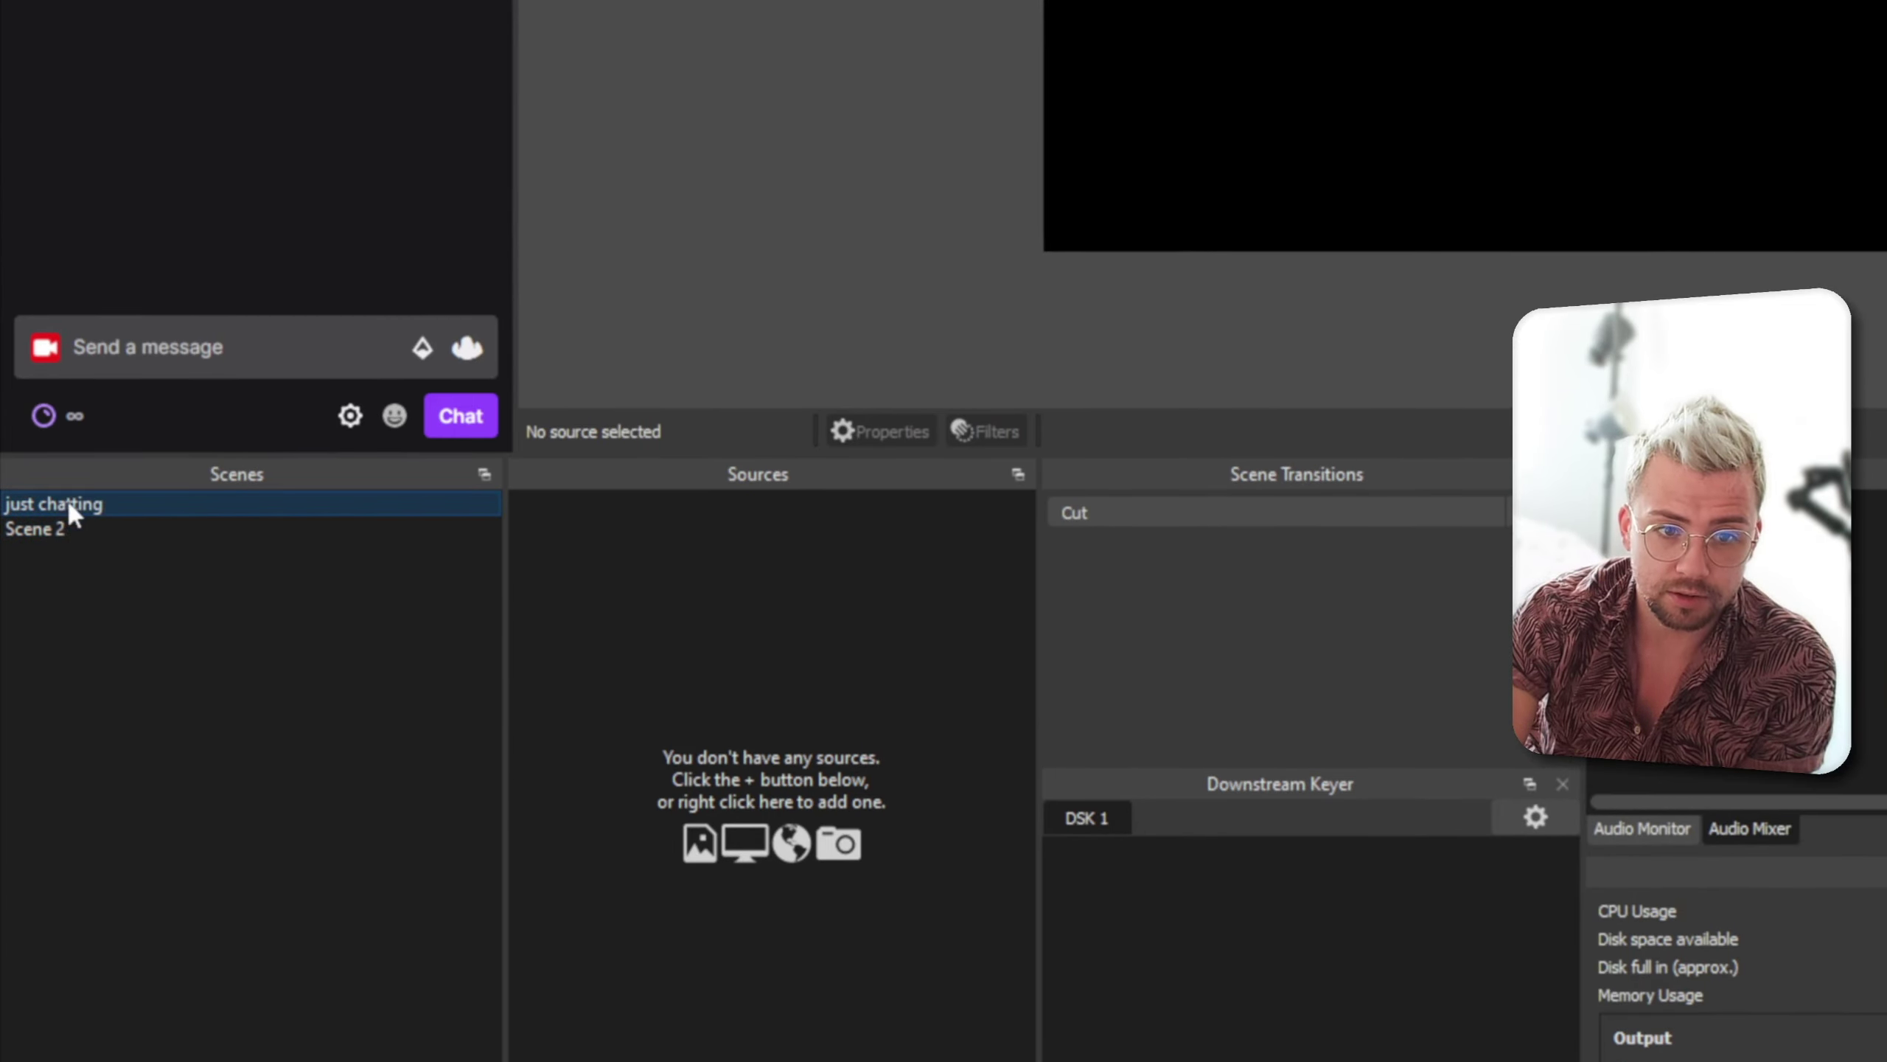
pyautogui.click(69, 529)
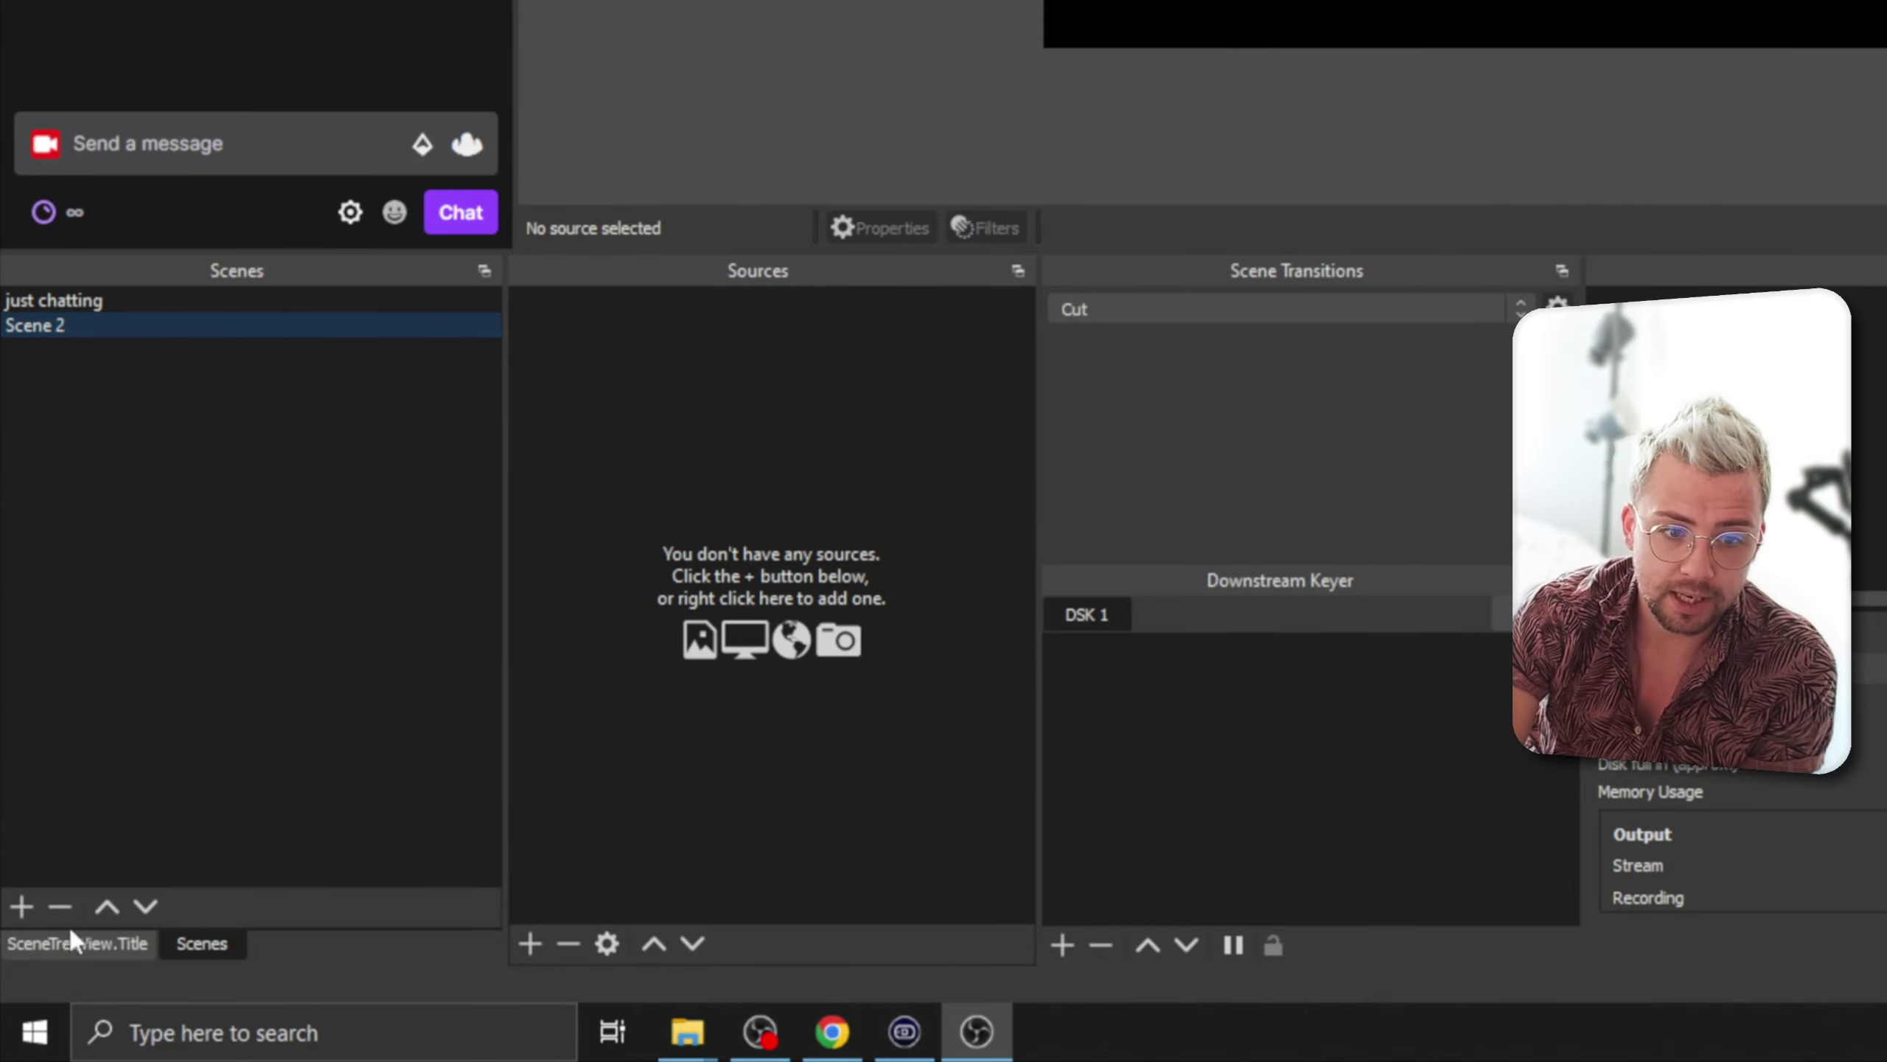
pyautogui.click(68, 930)
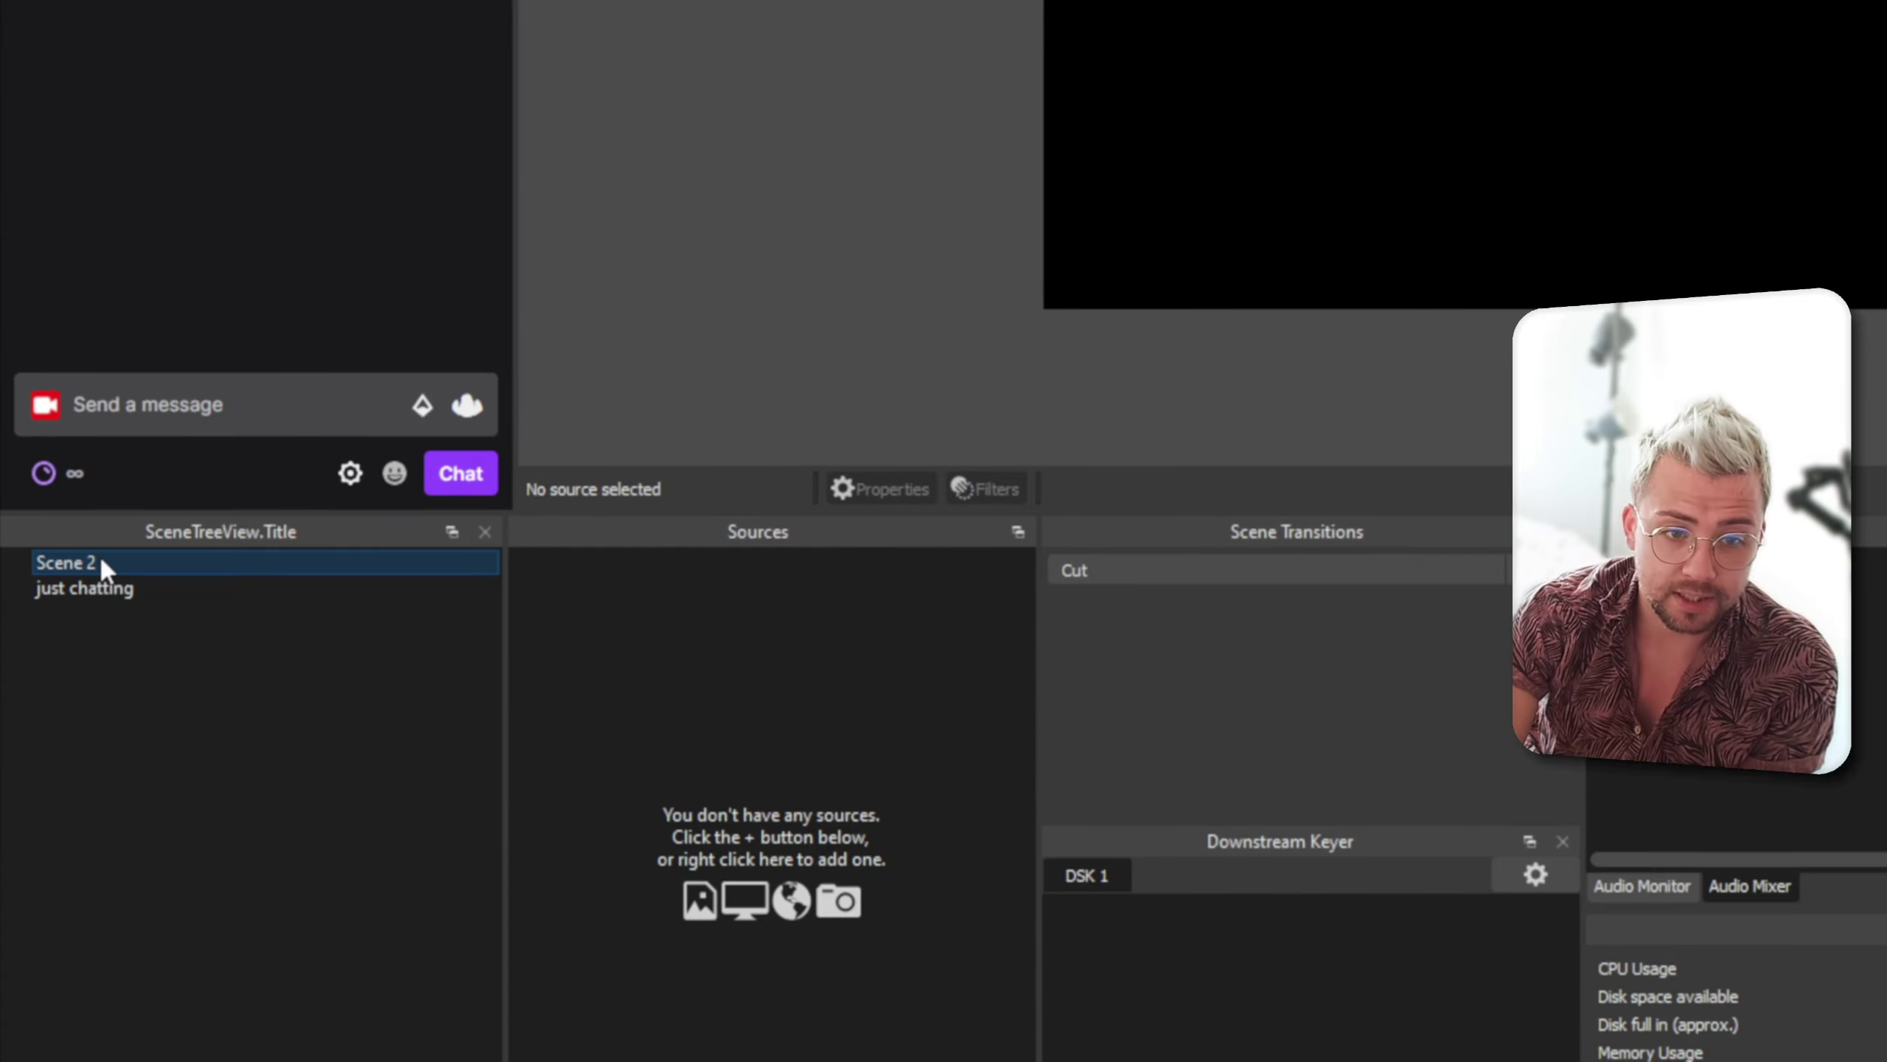
pyautogui.click(104, 563)
pyautogui.click(97, 559)
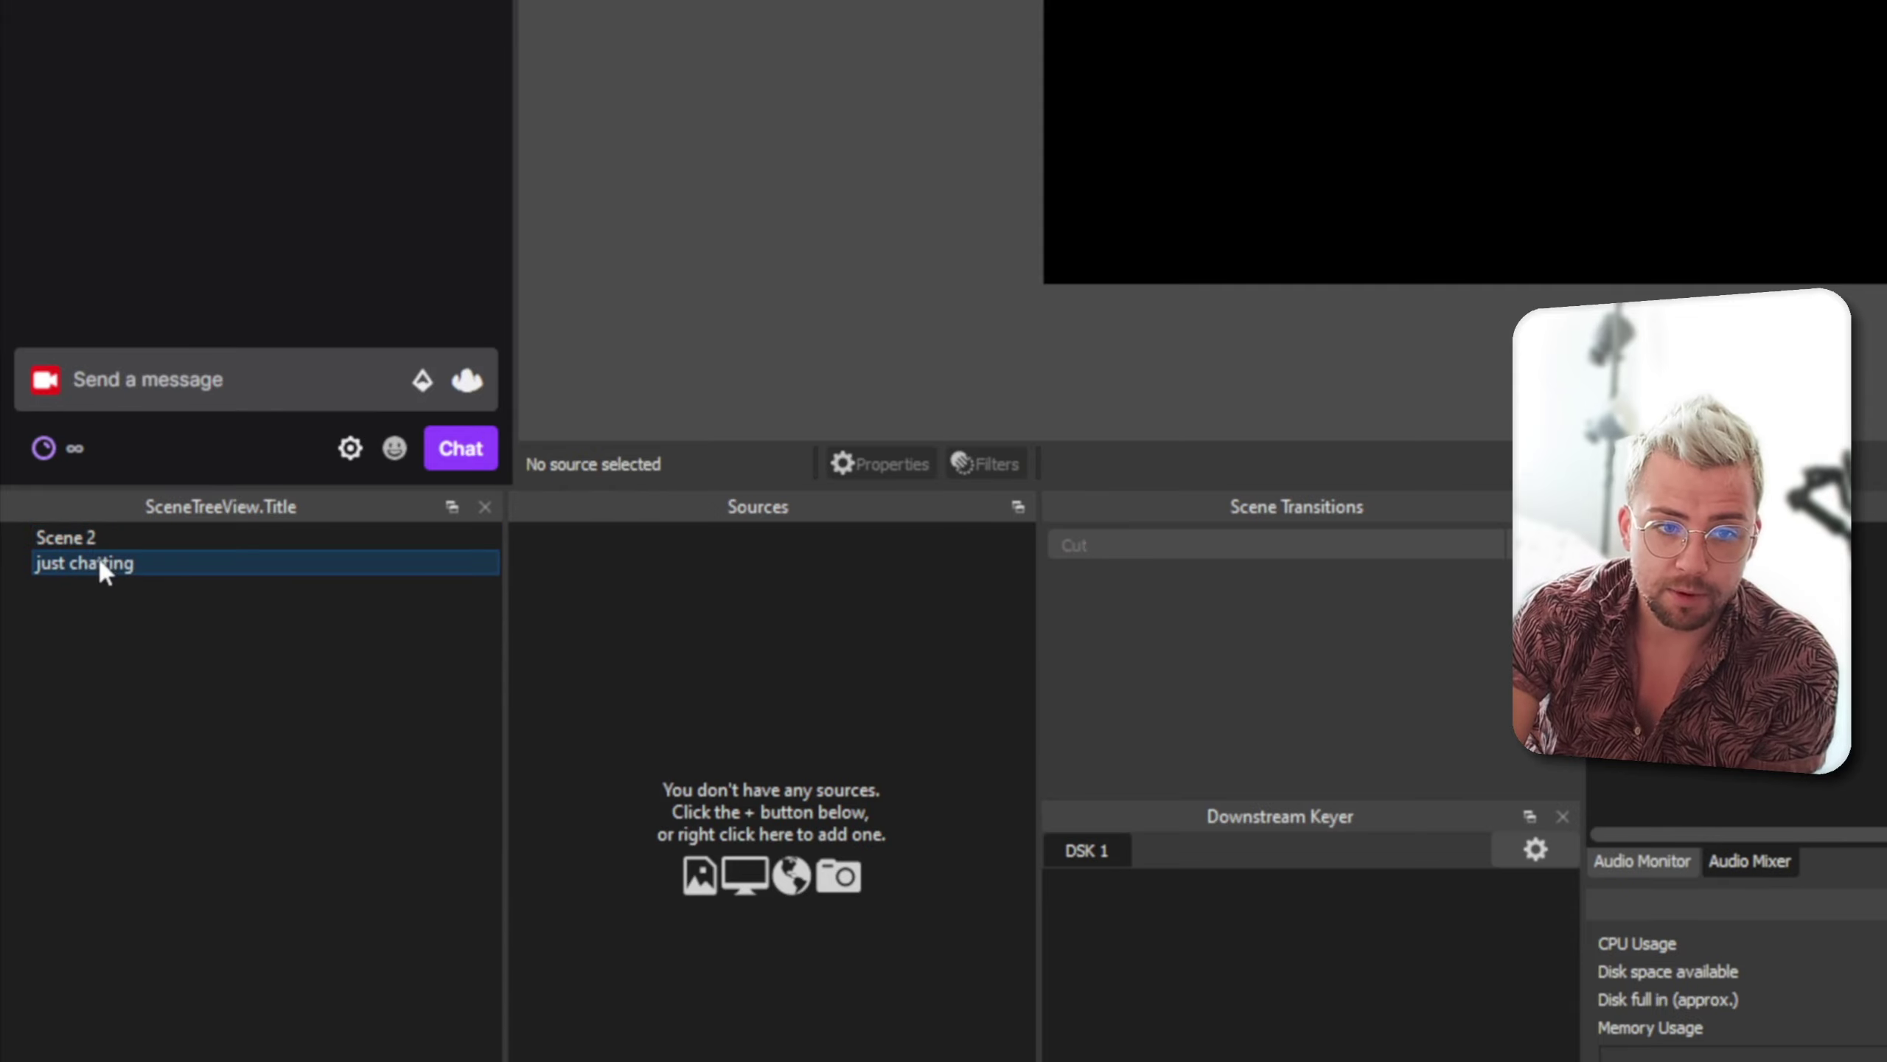
pyautogui.click(98, 537)
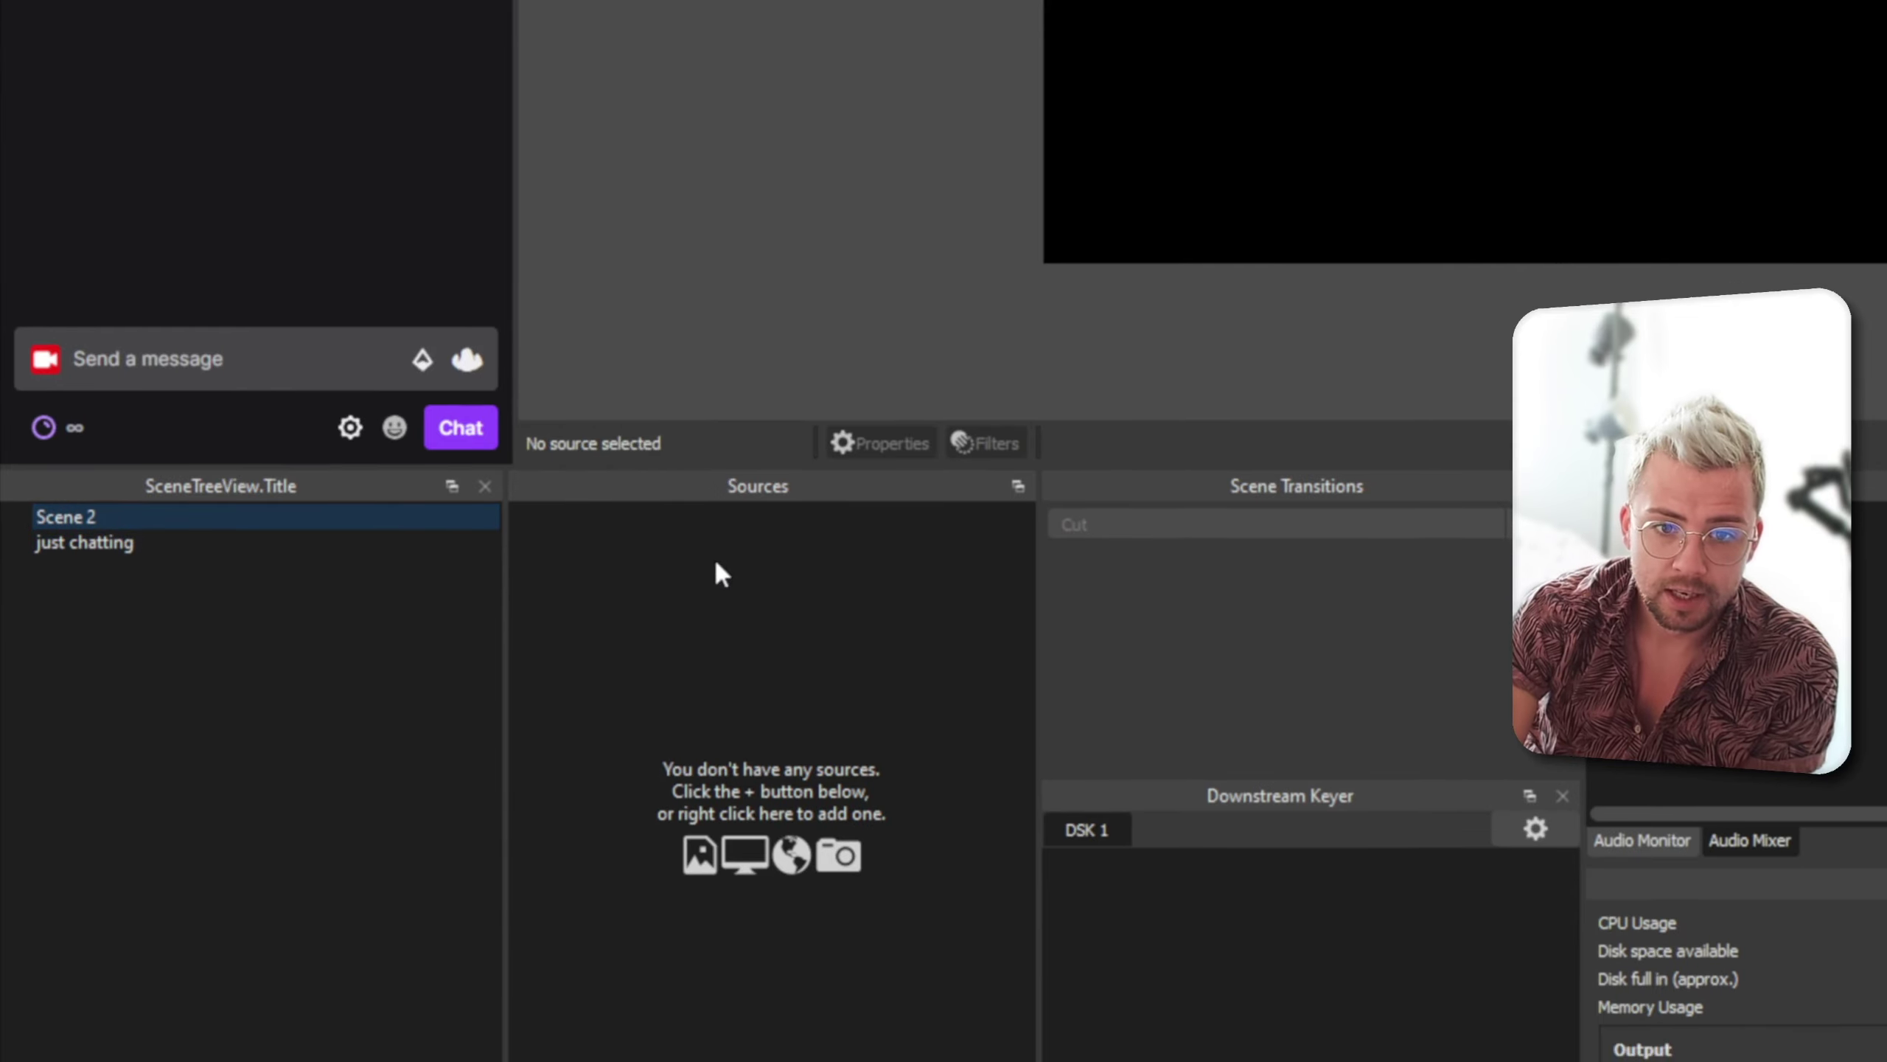
# Add a Colour Source with the default grey colour to Scene 2
pyautogui.rightClick(715, 584)
pyautogui.moveTo(780, 610)
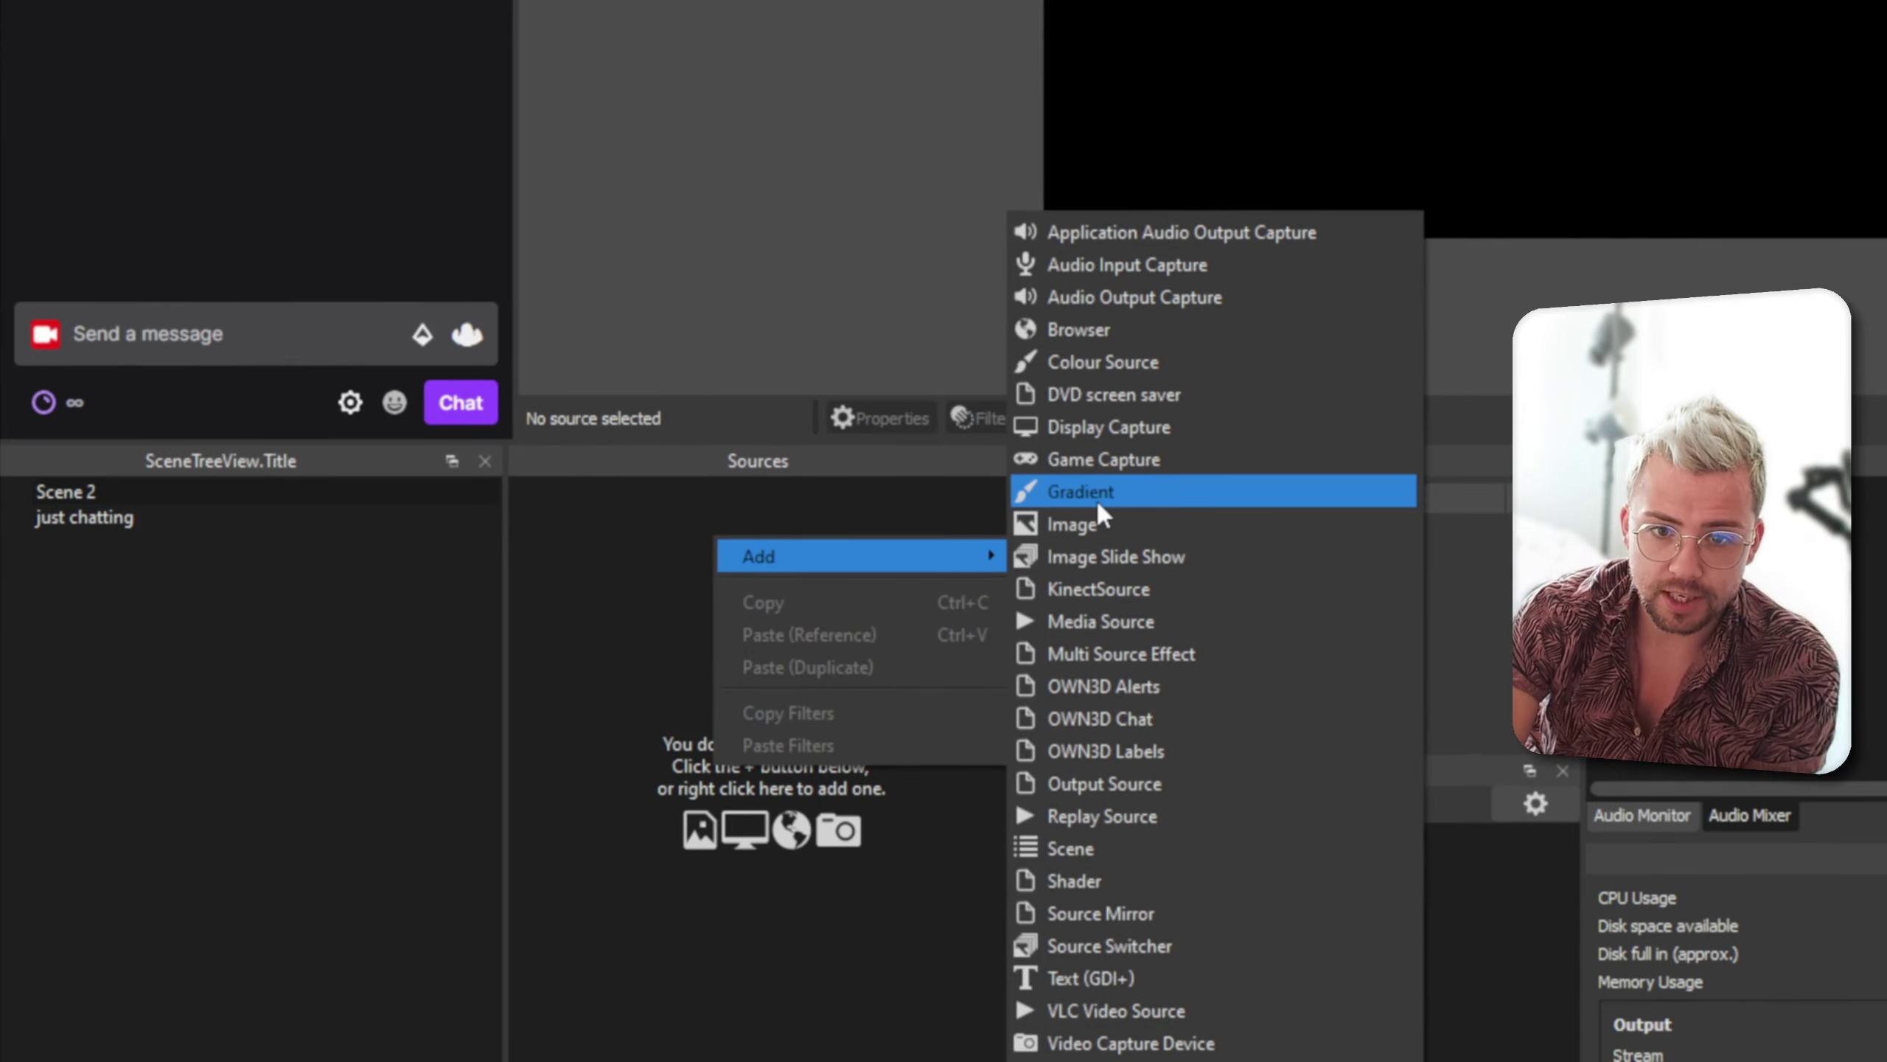
pyautogui.click(1095, 521)
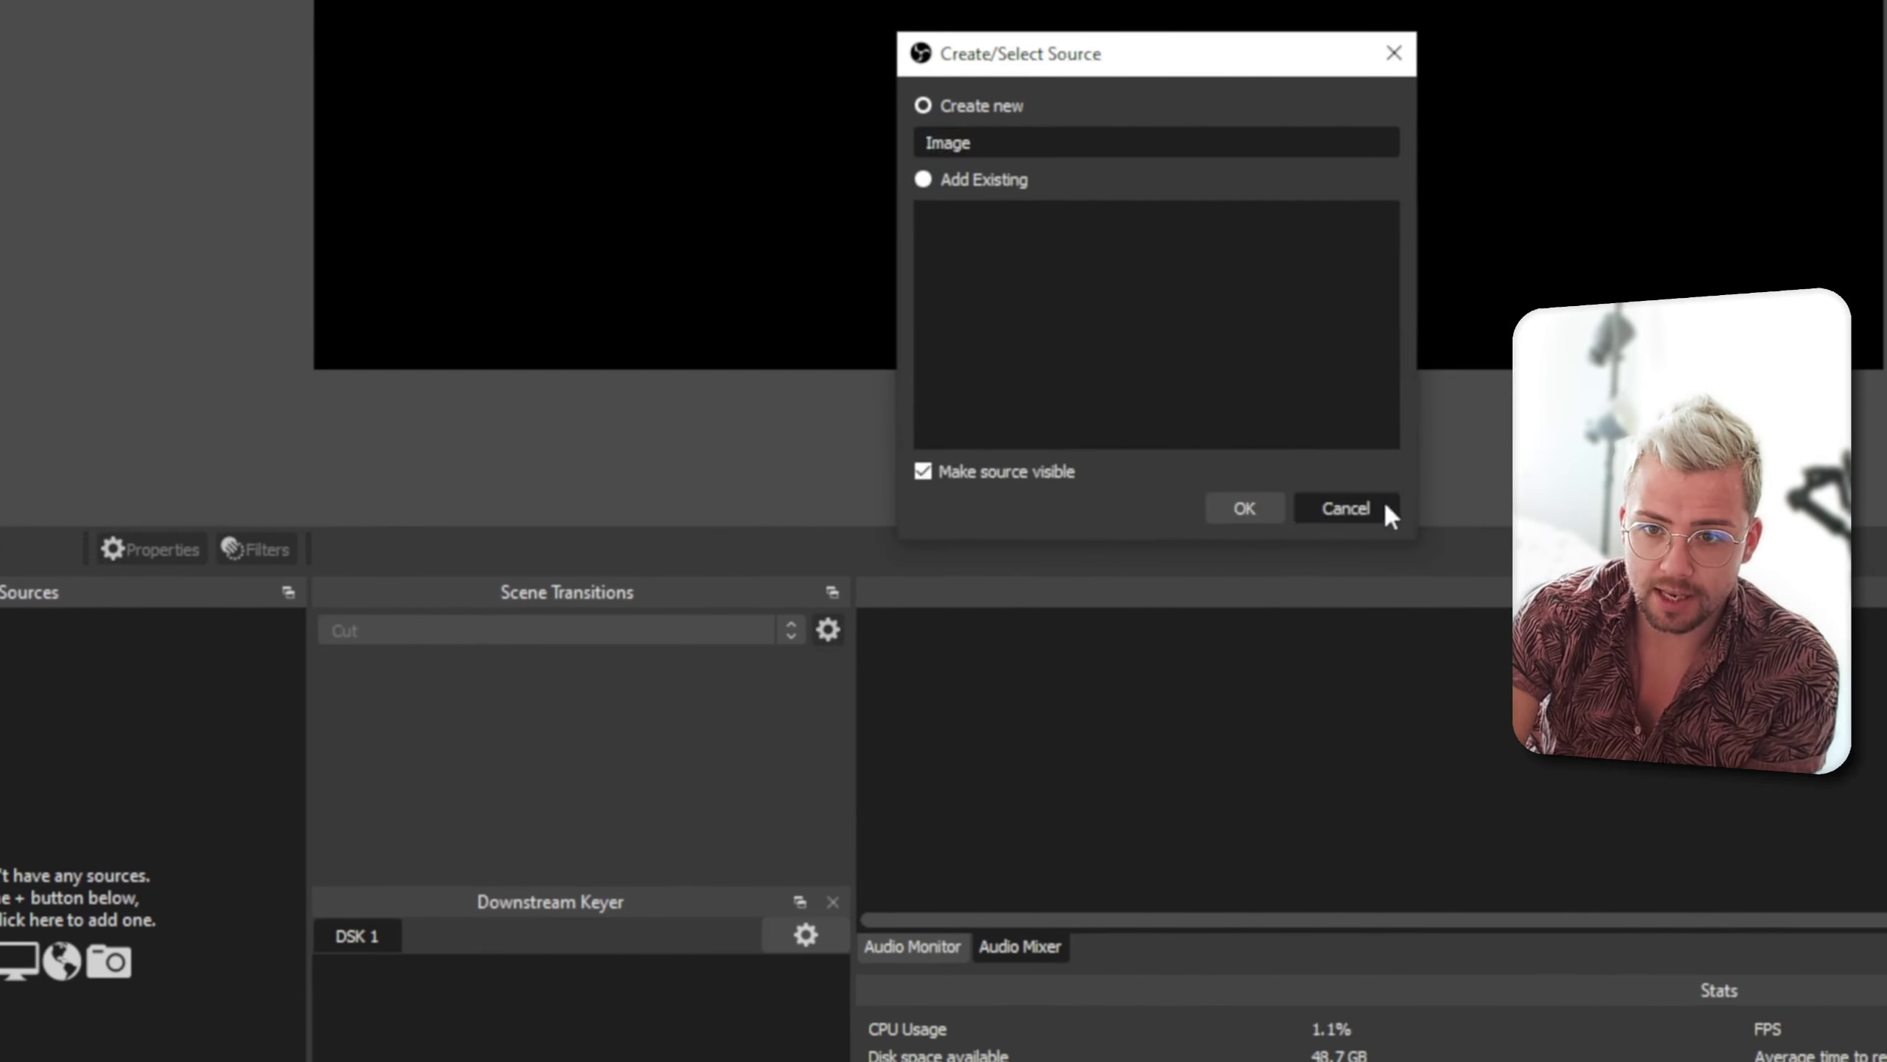
pyautogui.click(1862, 440)
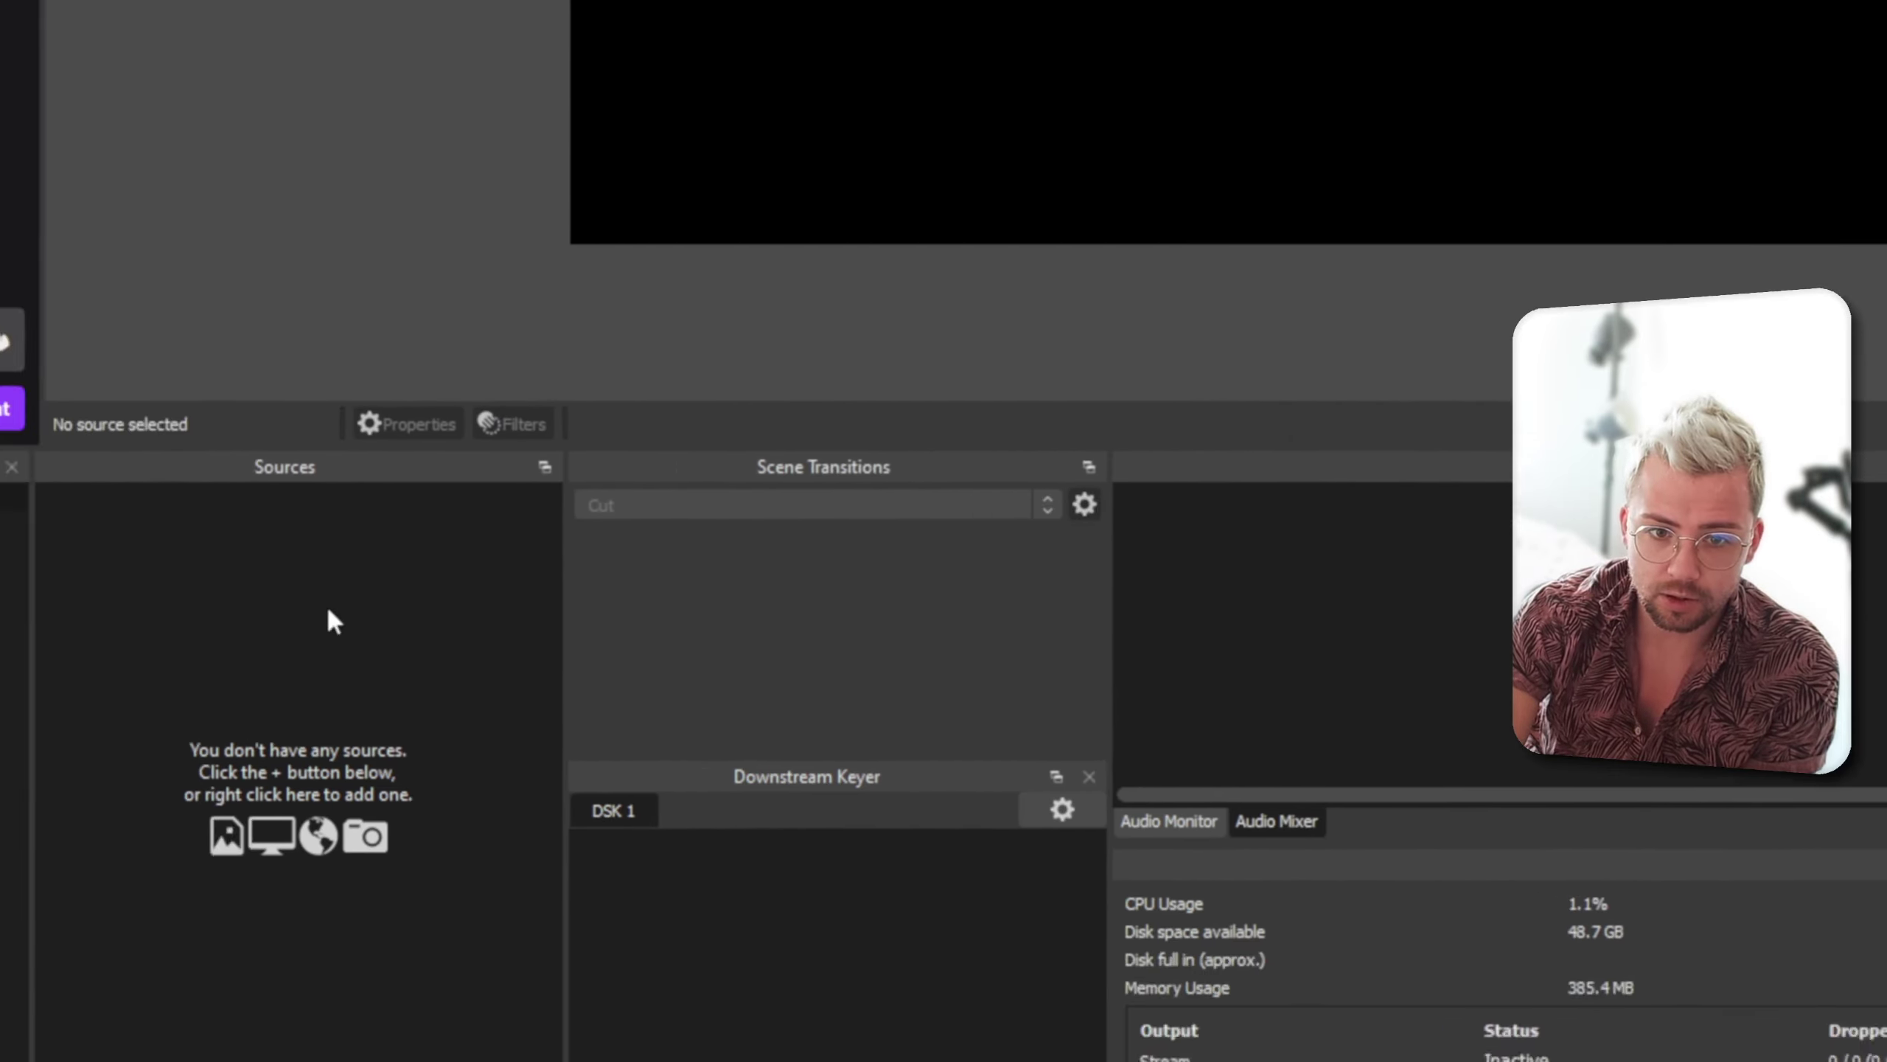
pyautogui.rightClick(569, 669)
pyautogui.moveTo(639, 686)
pyautogui.click(852, 313)
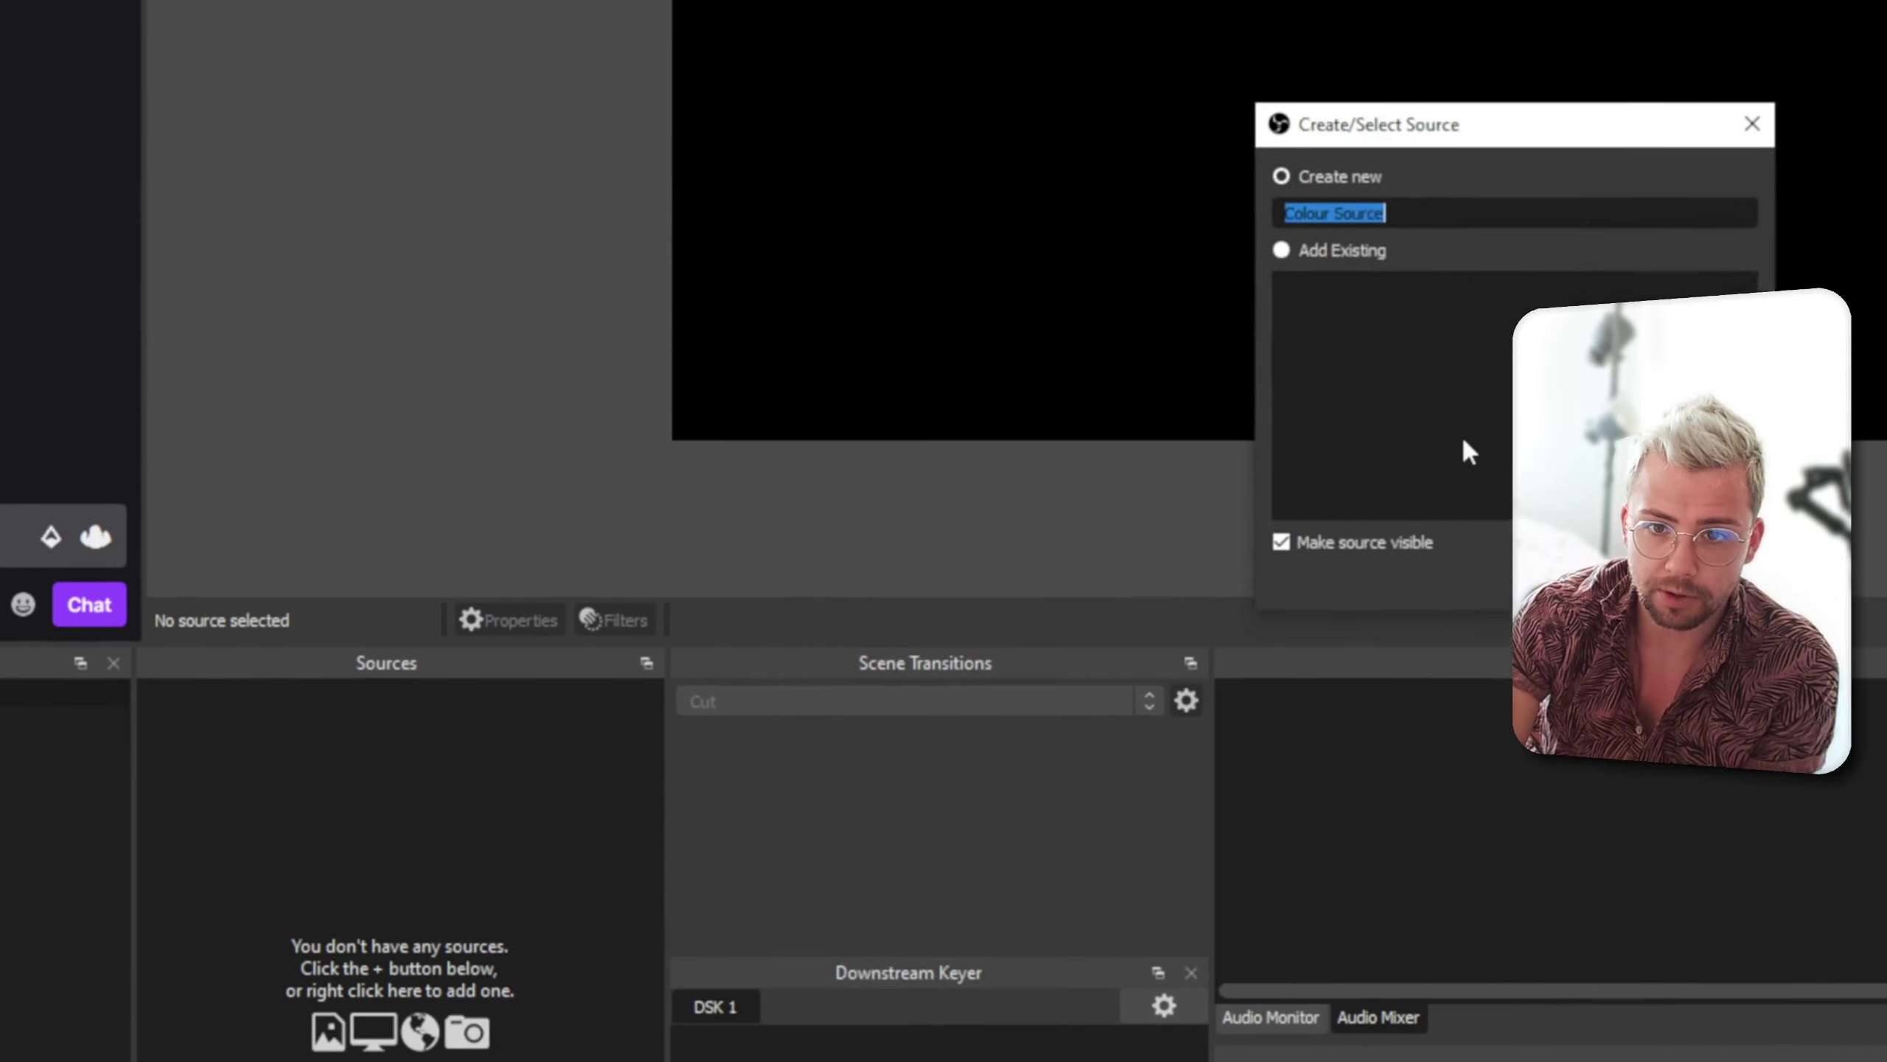
pyautogui.click(1370, 572)
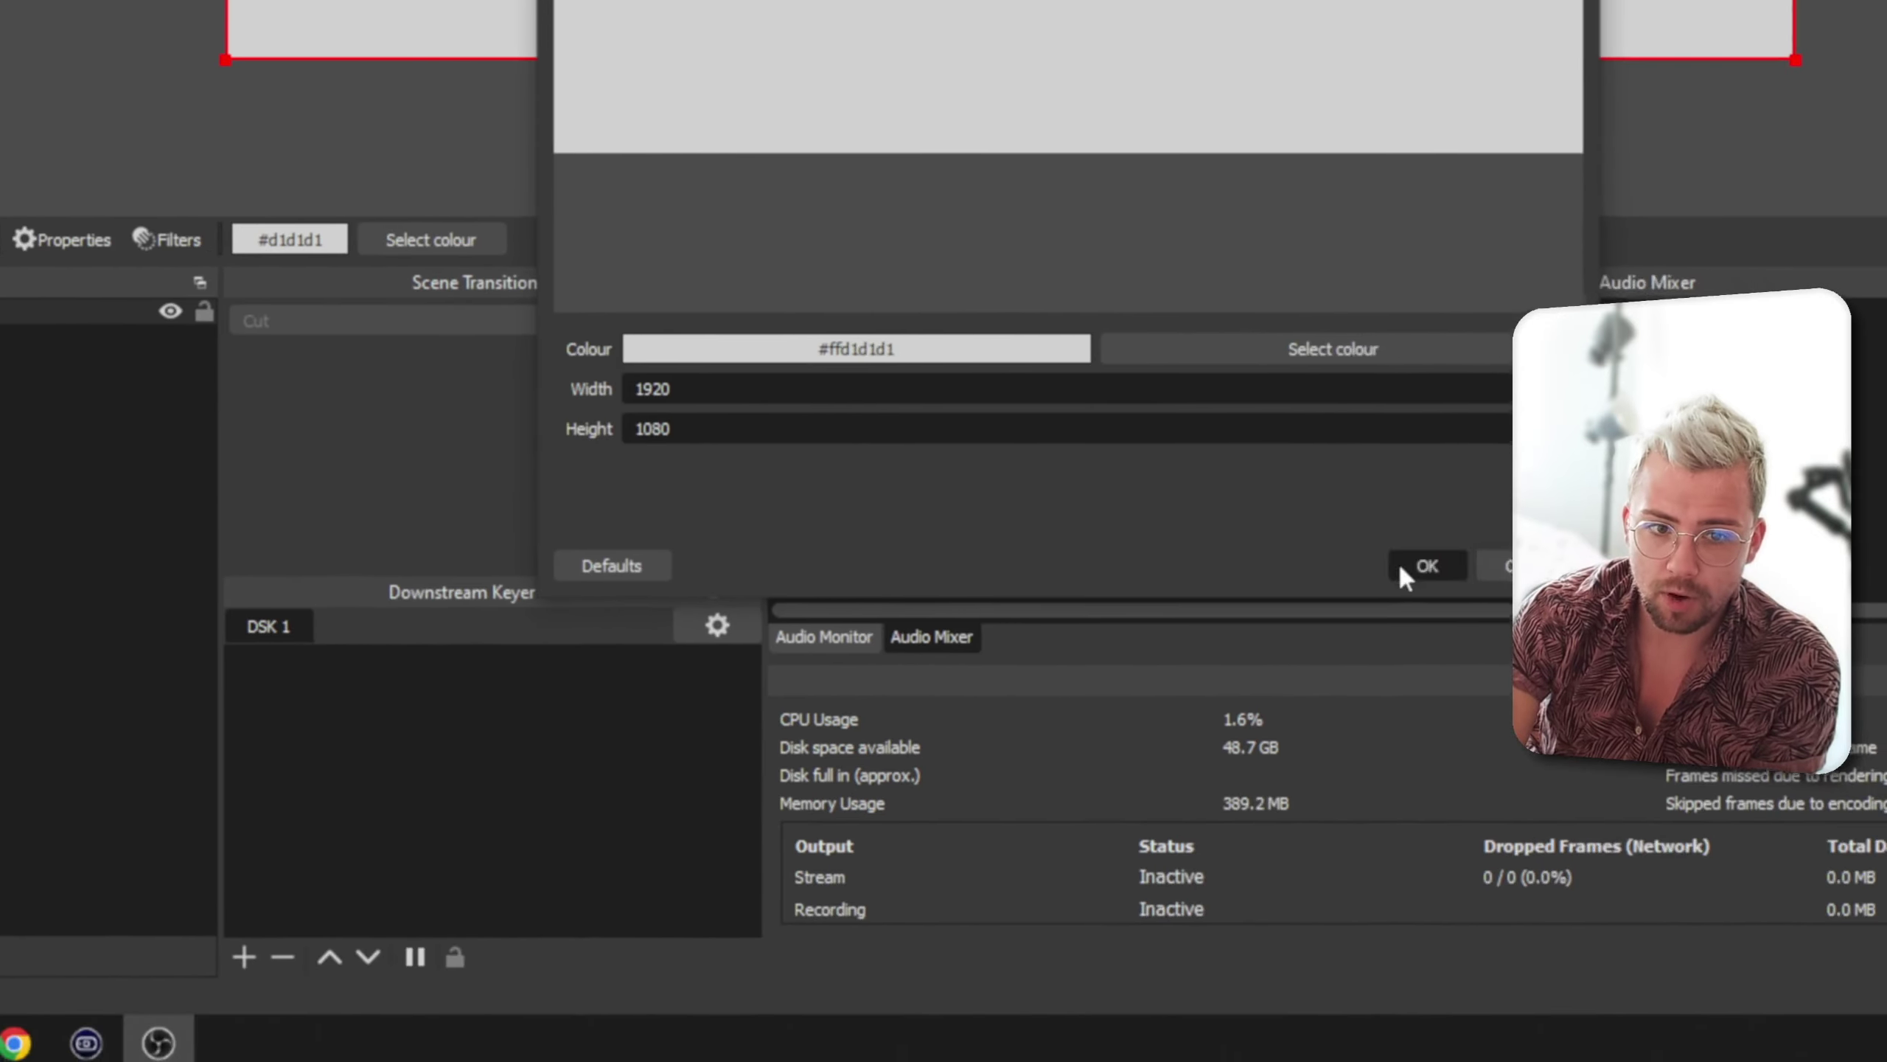
pyautogui.click(1781, 838)
# Add Colour Source 2 to just chatting and set its colour to pink #ff557f
pyautogui.click(198, 455)
pyautogui.rightClick(813, 520)
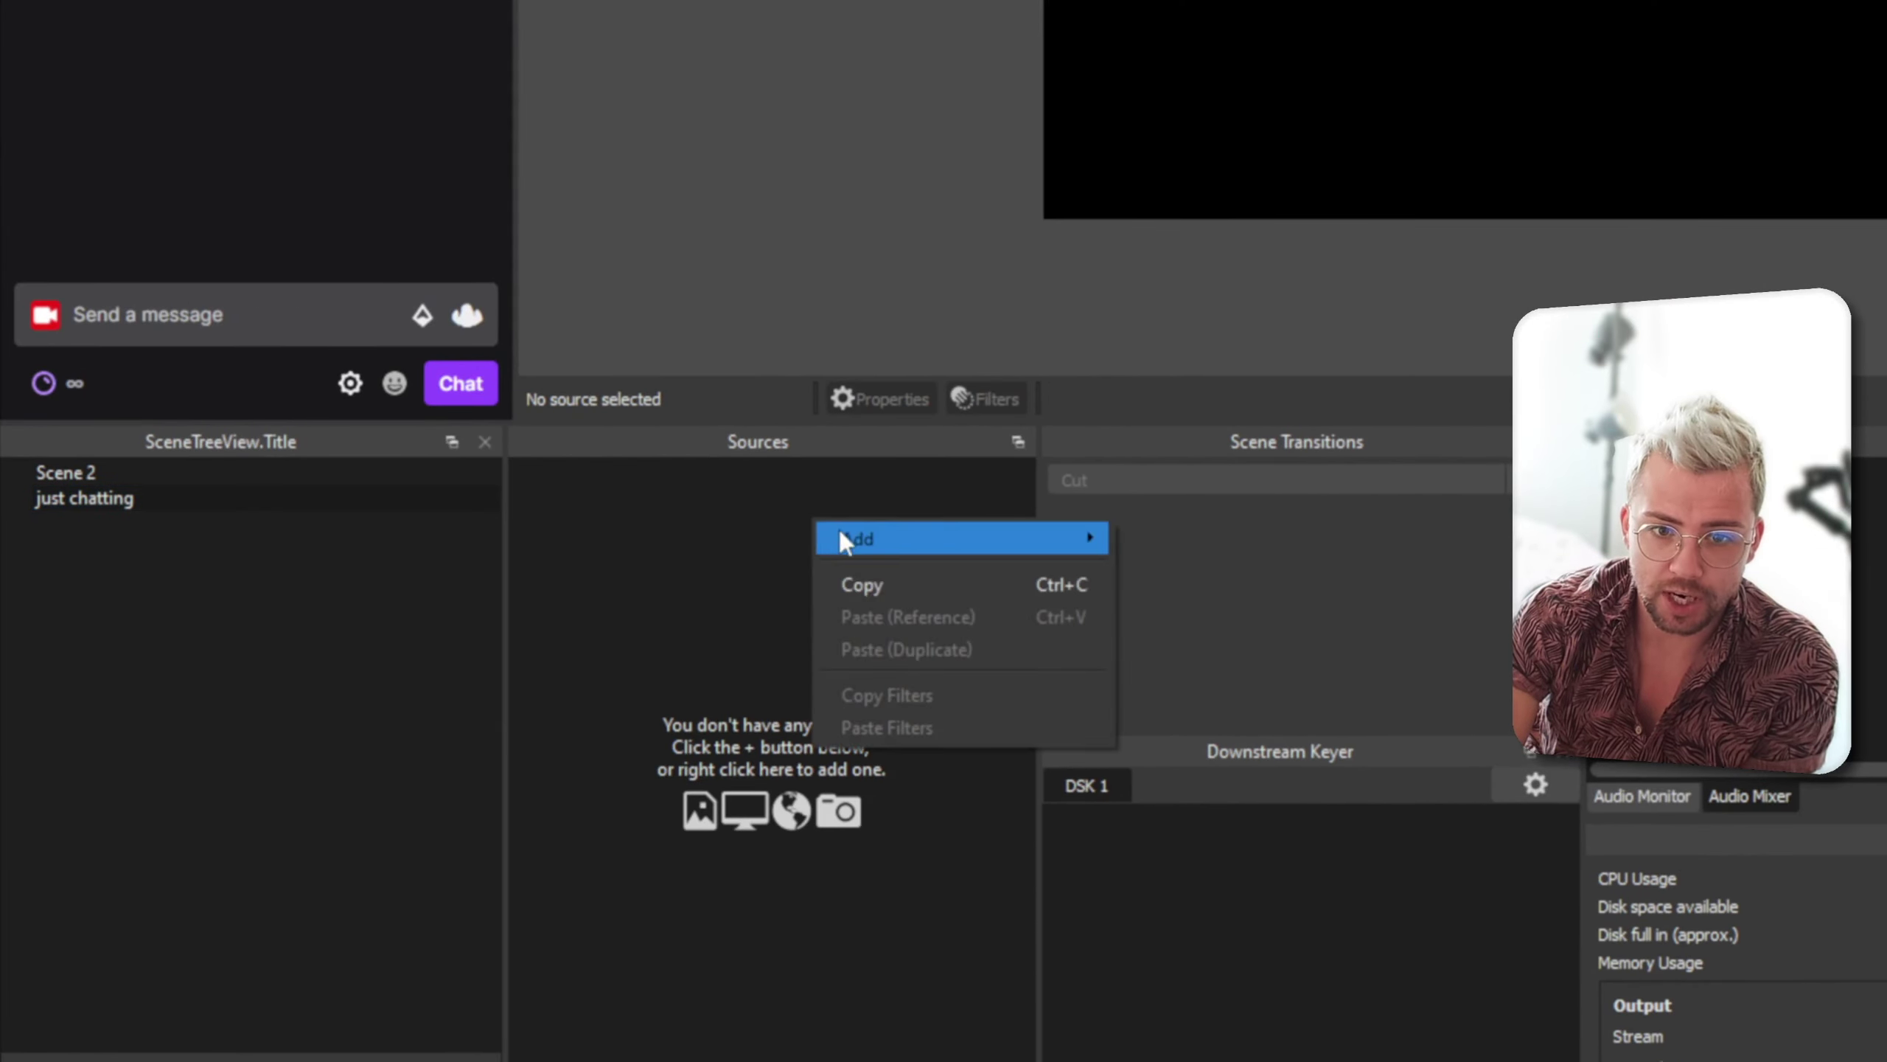
pyautogui.moveTo(1032, 538)
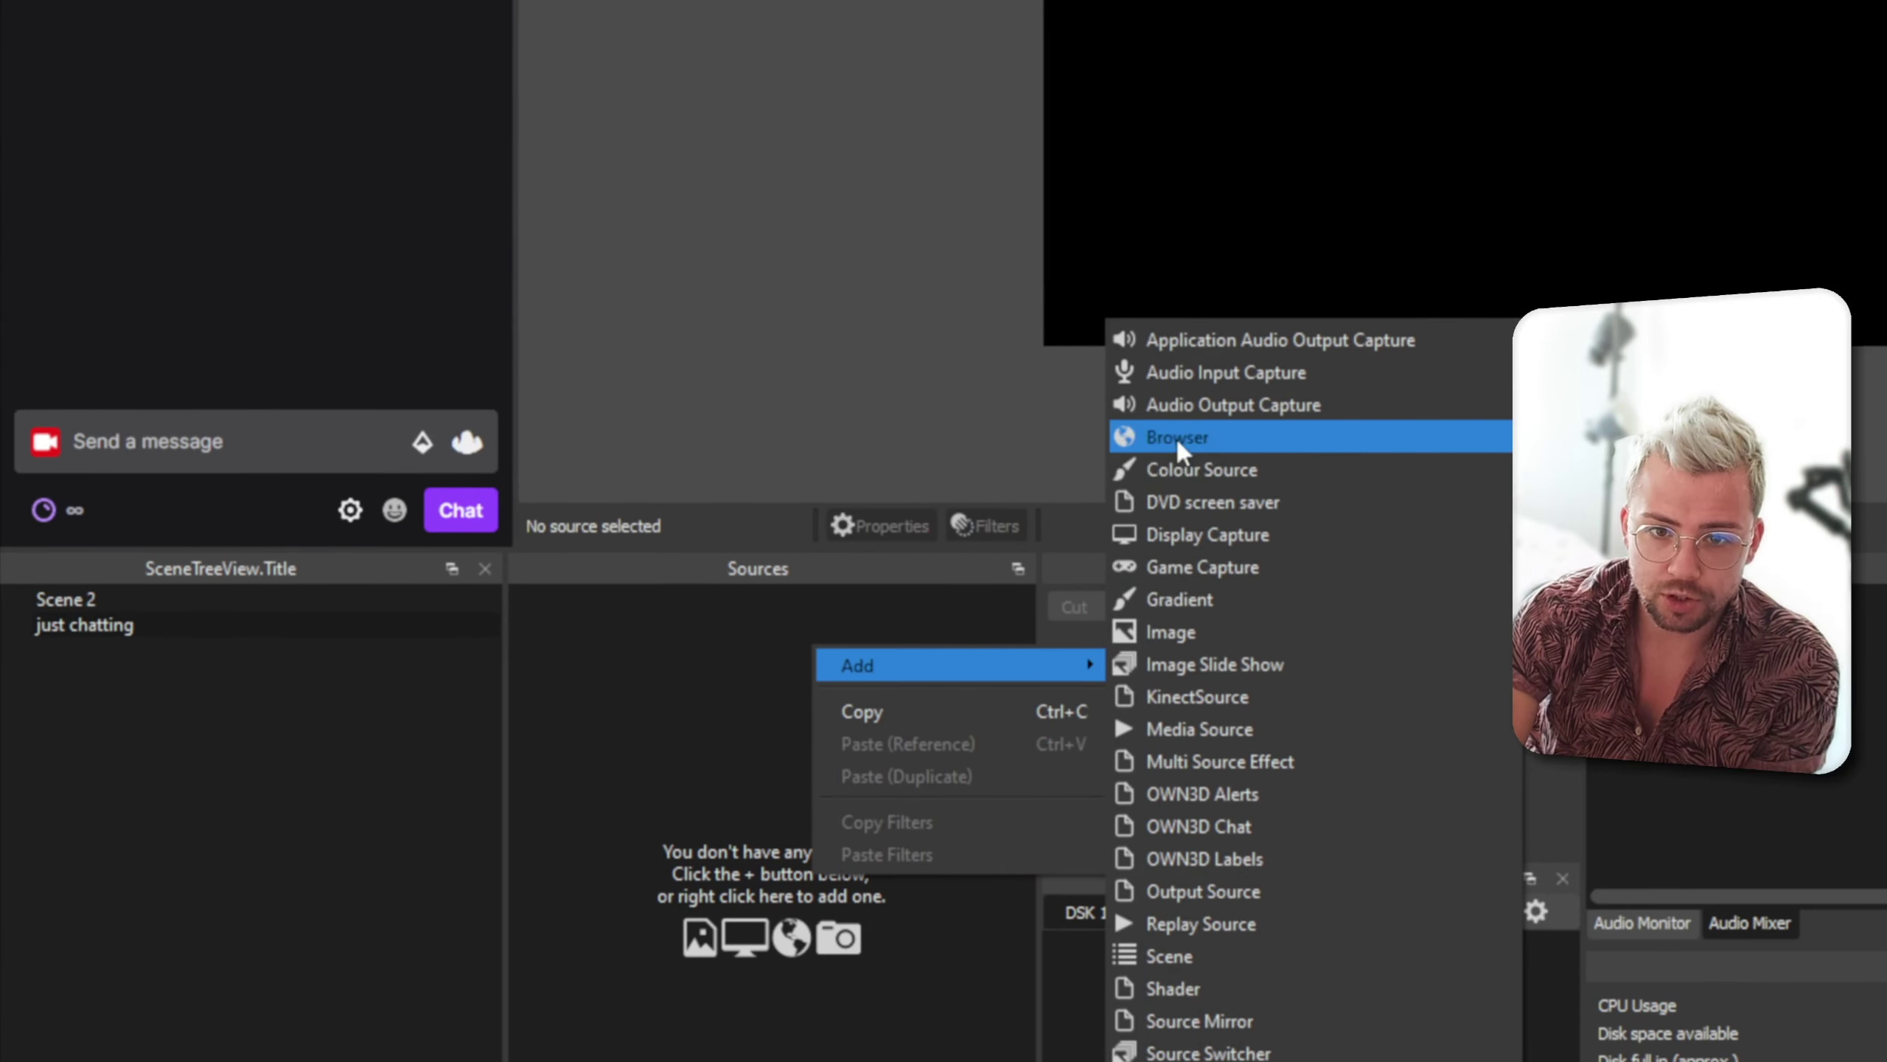
pyautogui.click(1189, 476)
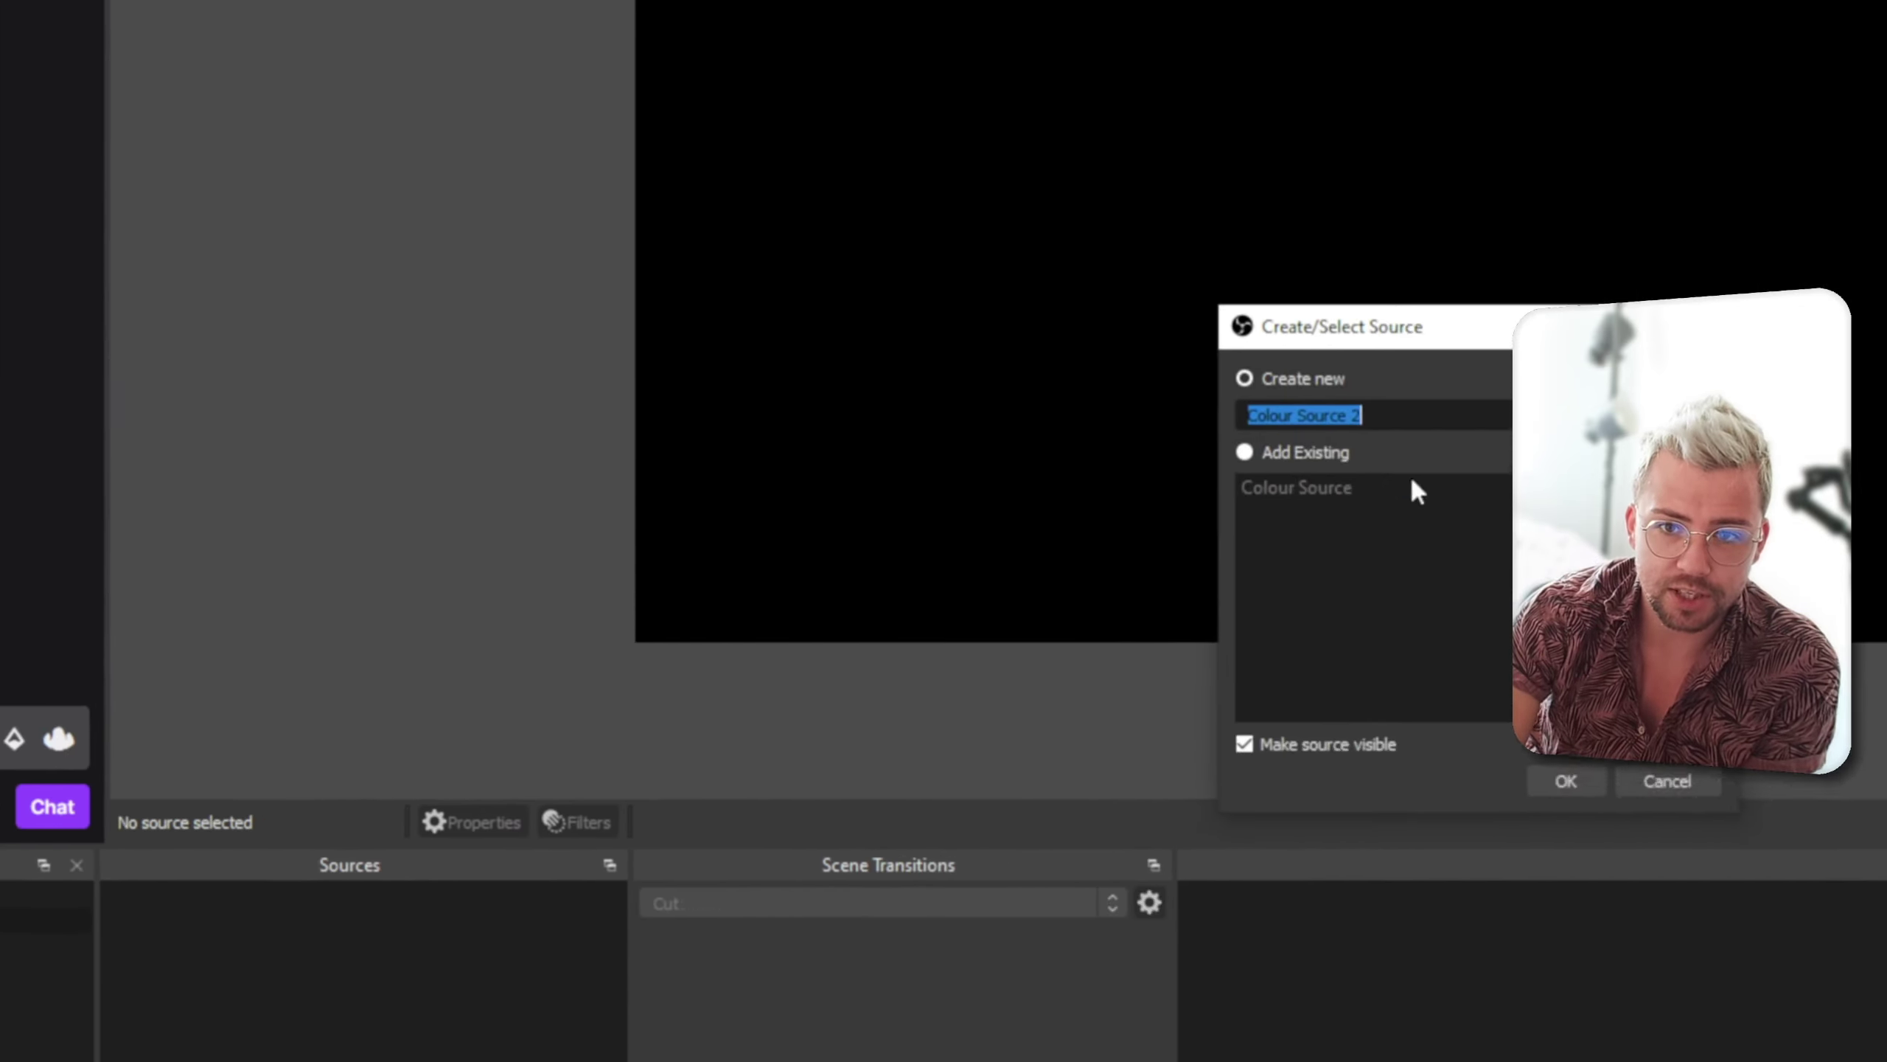
pyautogui.click(1561, 780)
pyautogui.click(1631, 932)
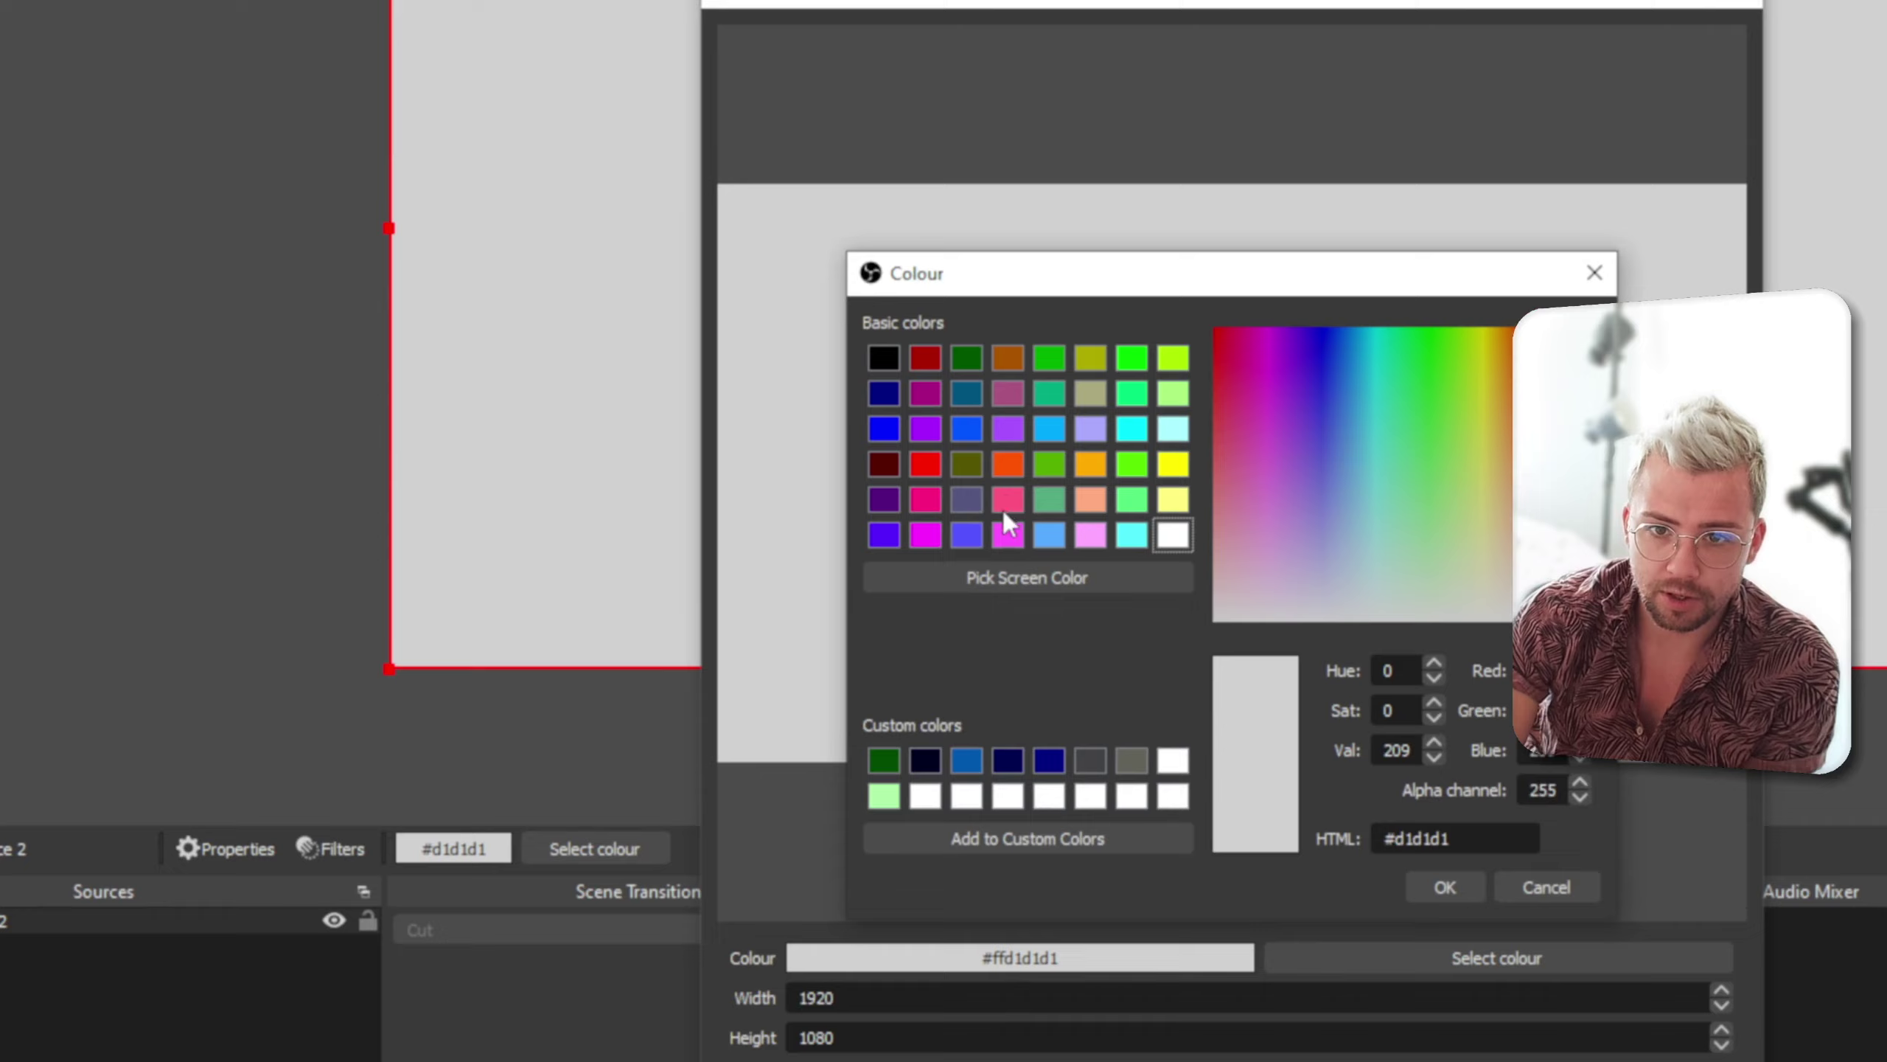
pyautogui.click(1016, 113)
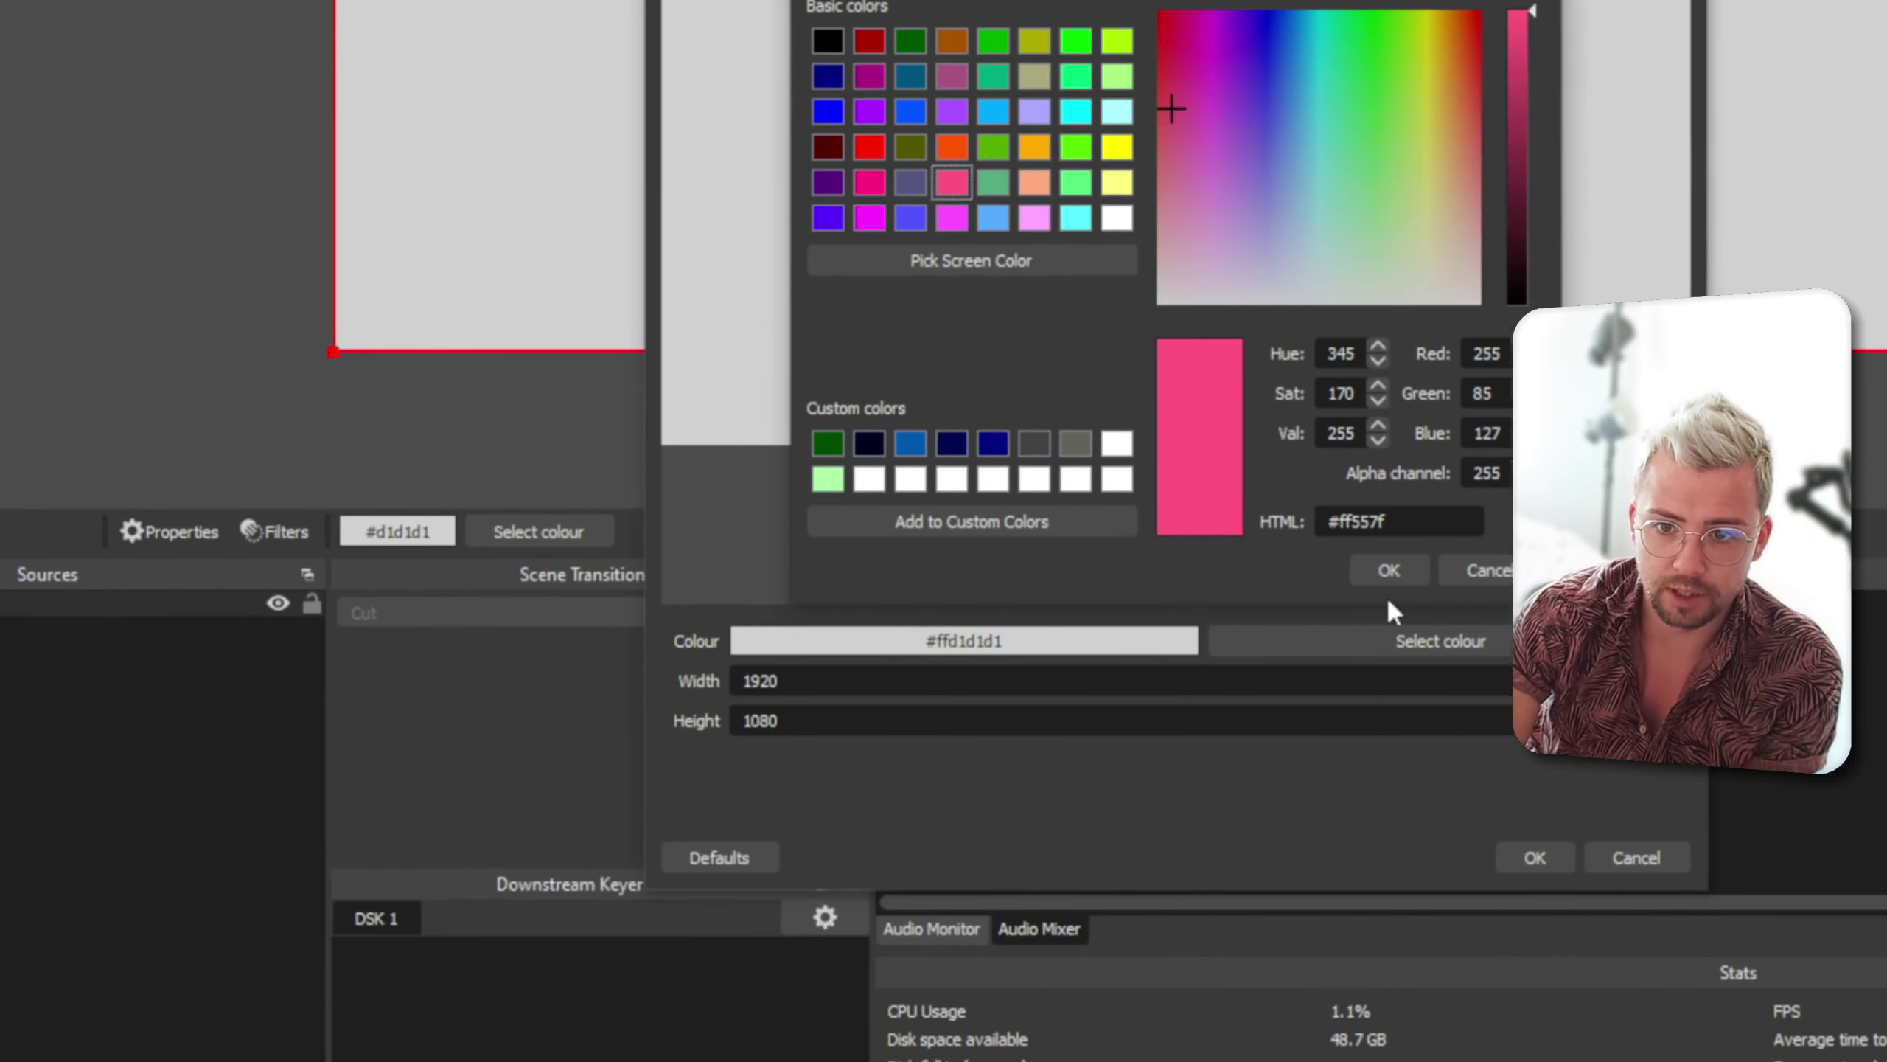
pyautogui.click(1387, 566)
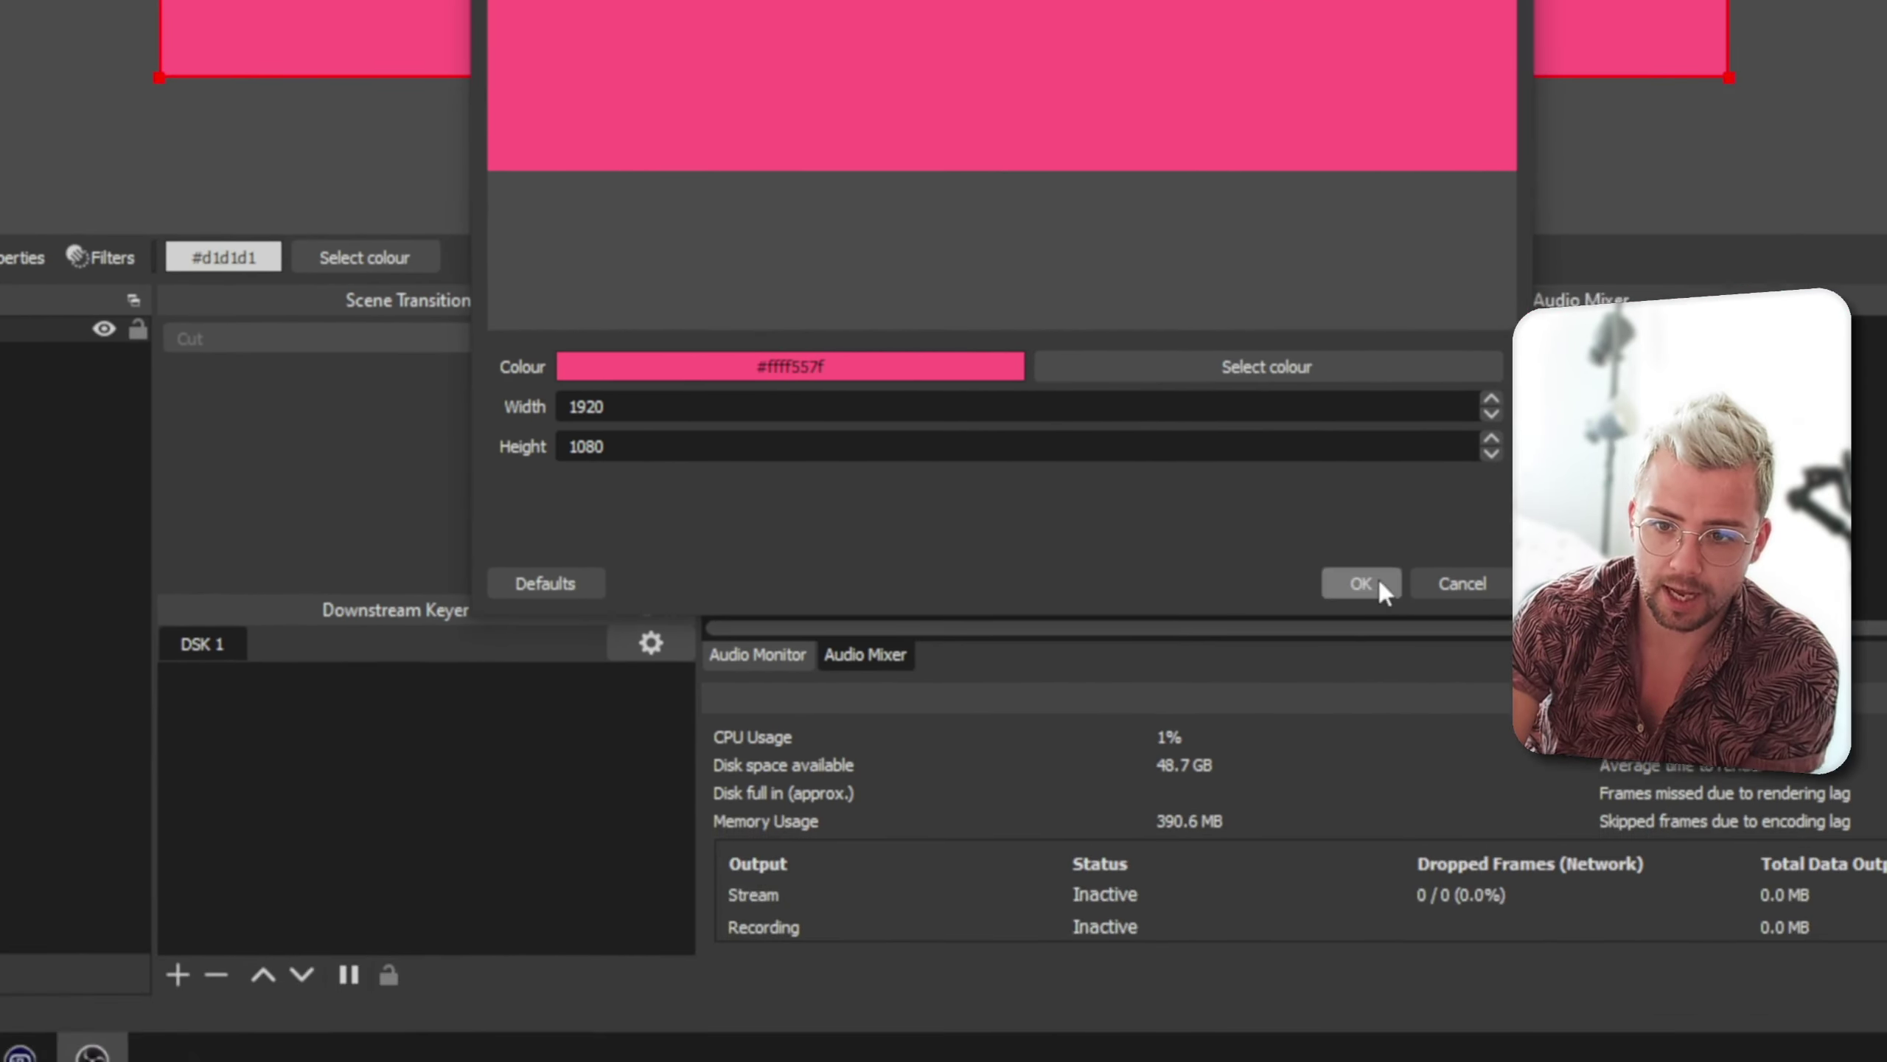
pyautogui.click(1533, 853)
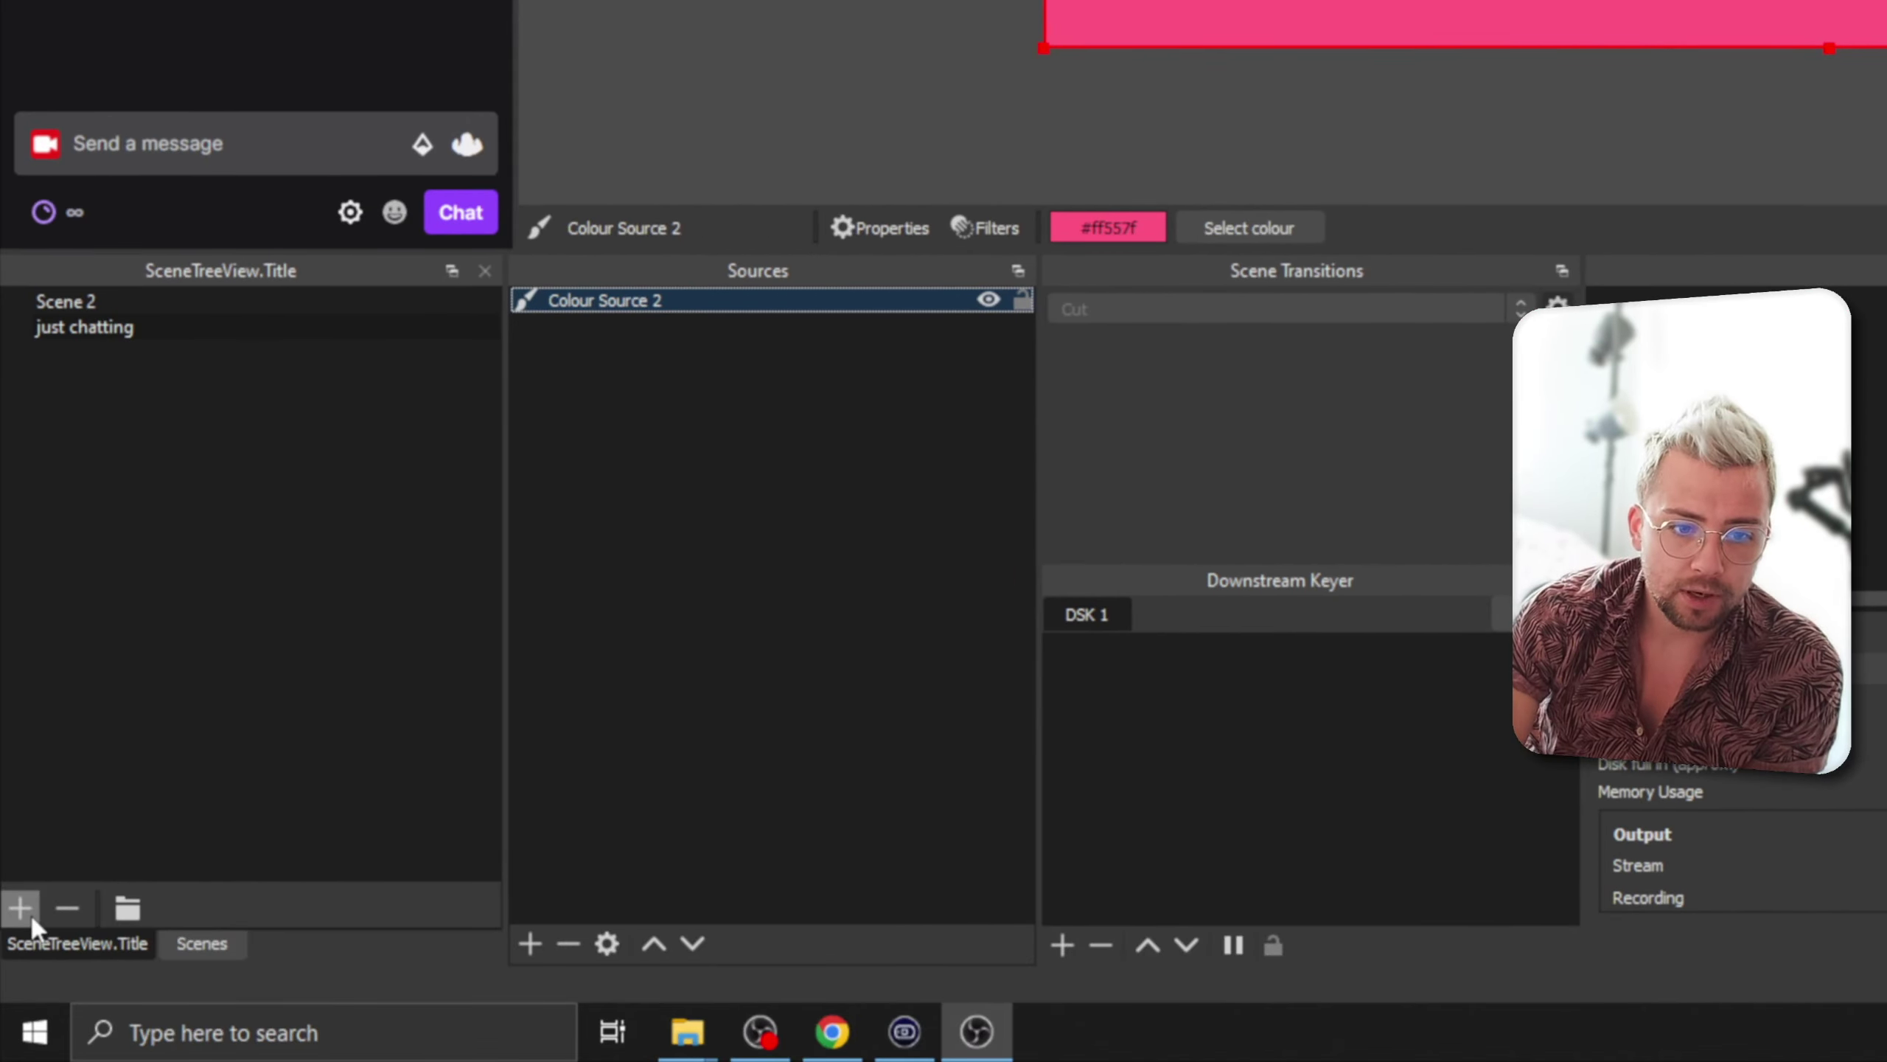
# Add an empty Scene 3, compare Scene 2, Scene 3 and just chatting, then return to the scene tree
pyautogui.click(21, 908)
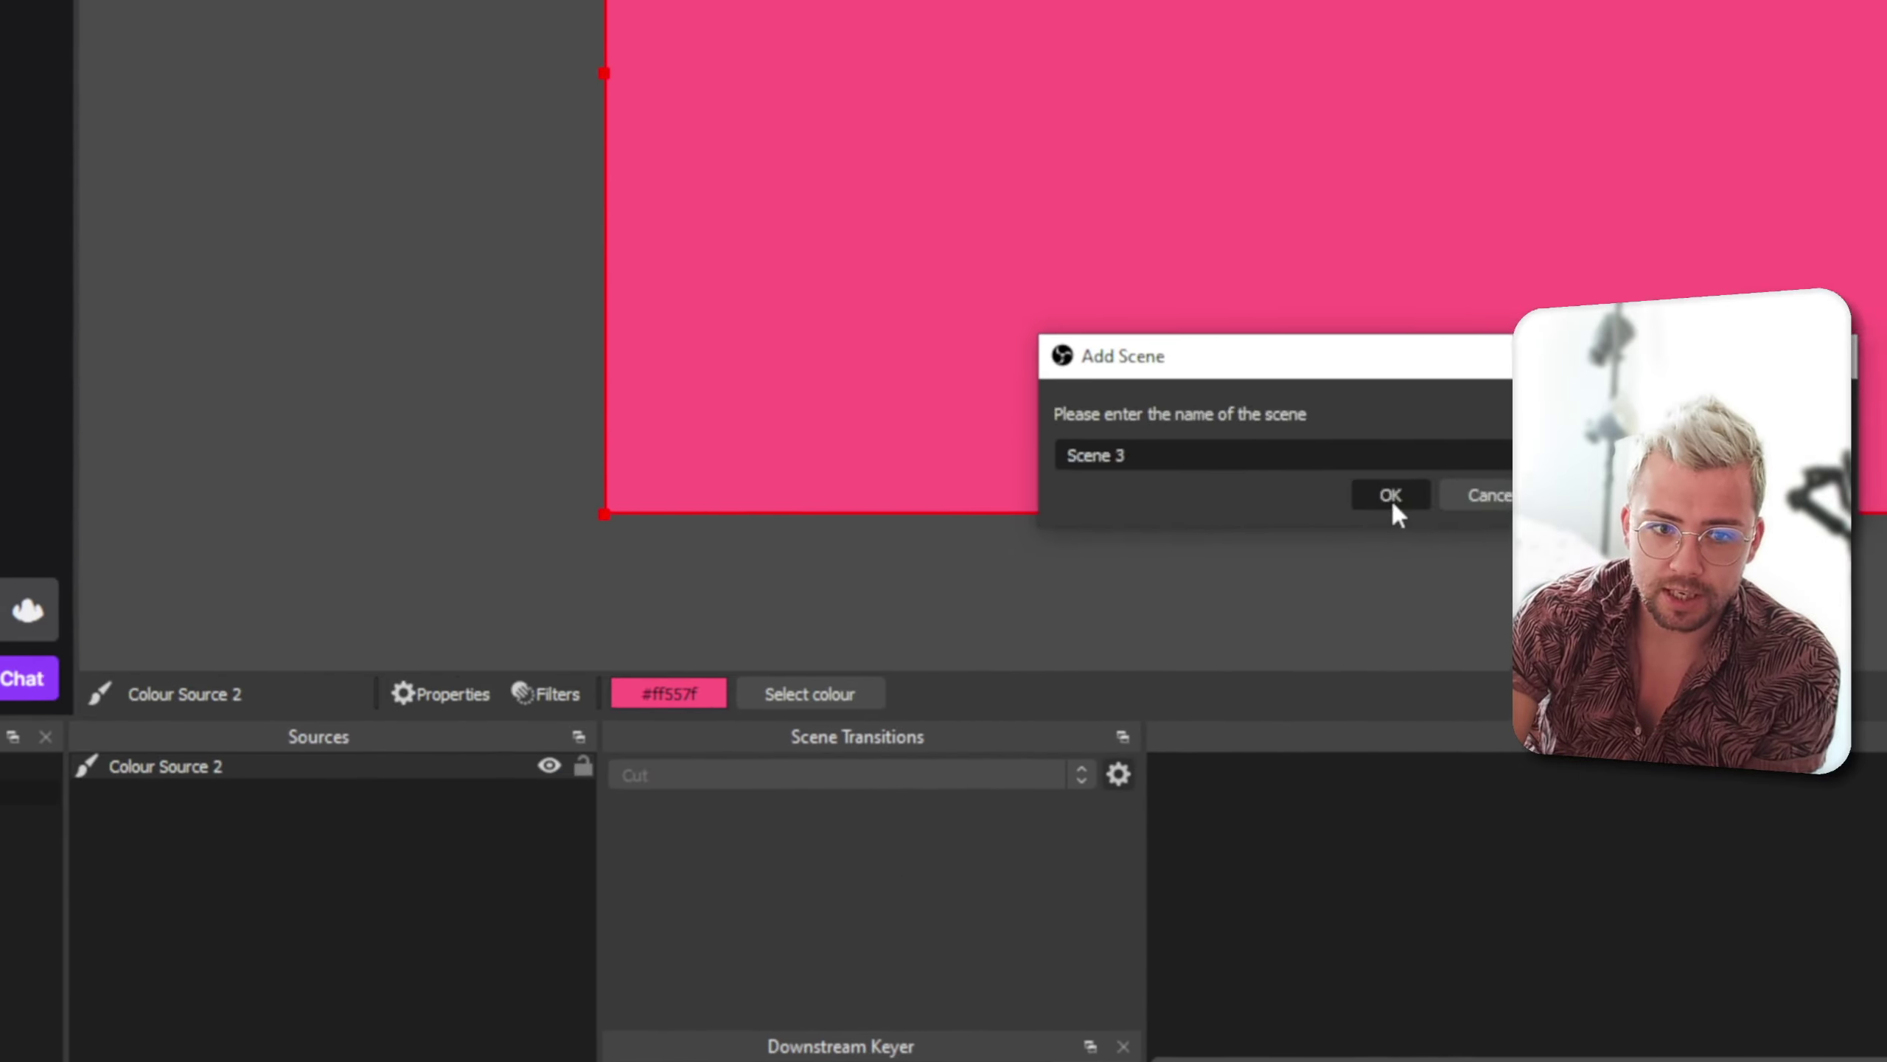
pyautogui.click(1829, 28)
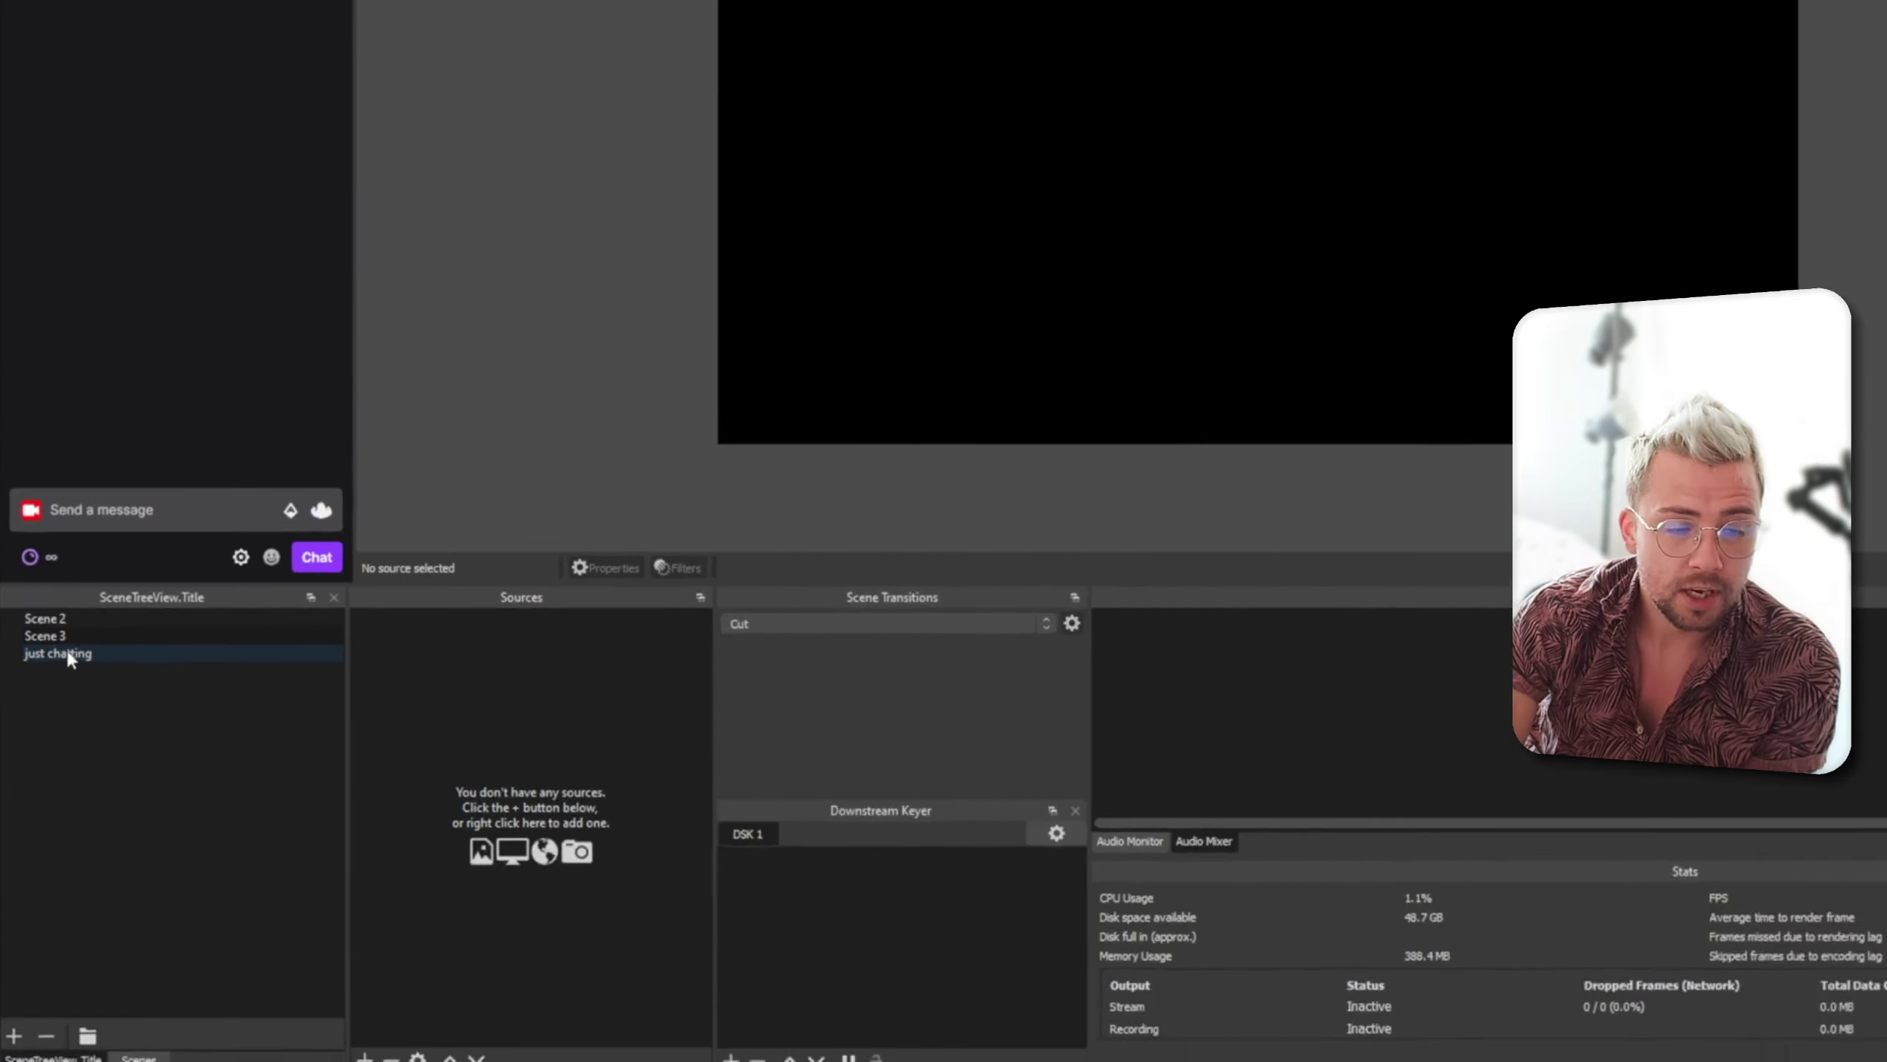
pyautogui.click(88, 533)
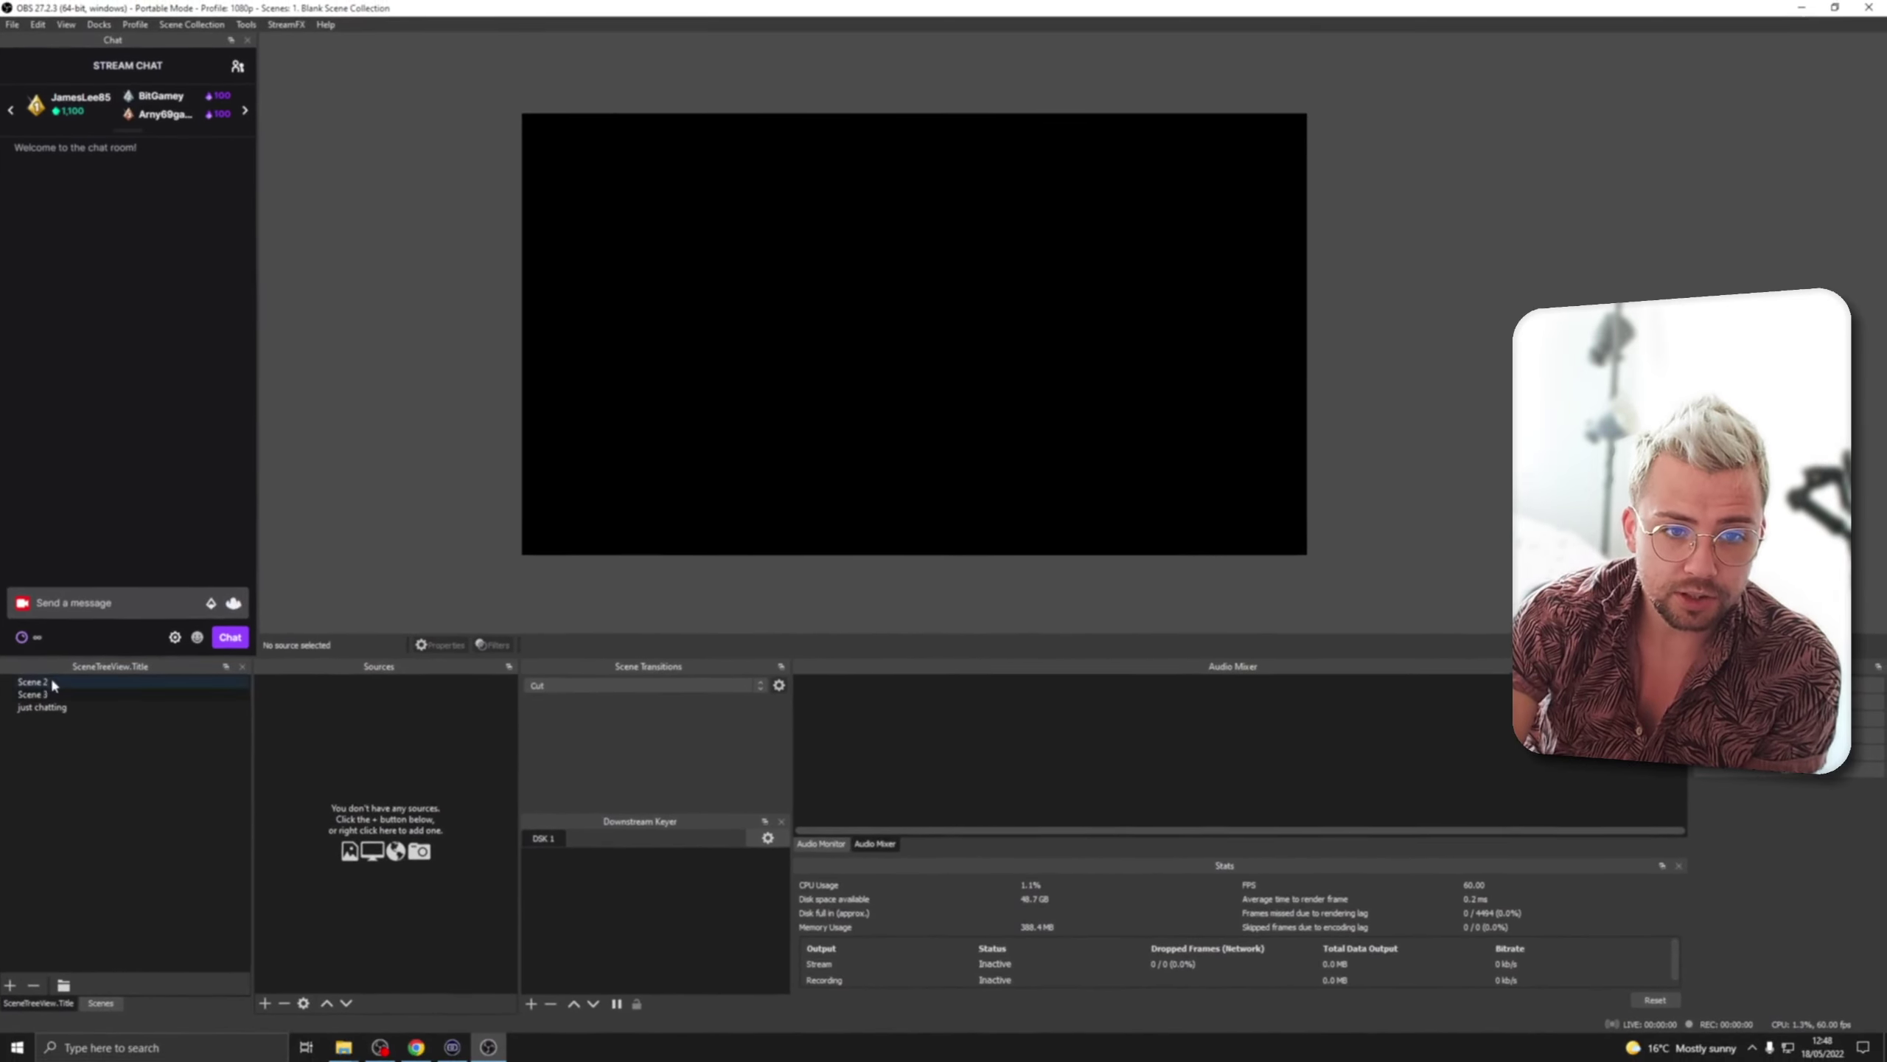
pyautogui.click(37, 708)
pyautogui.click(38, 683)
pyautogui.click(41, 695)
pyautogui.click(42, 706)
pyautogui.click(41, 694)
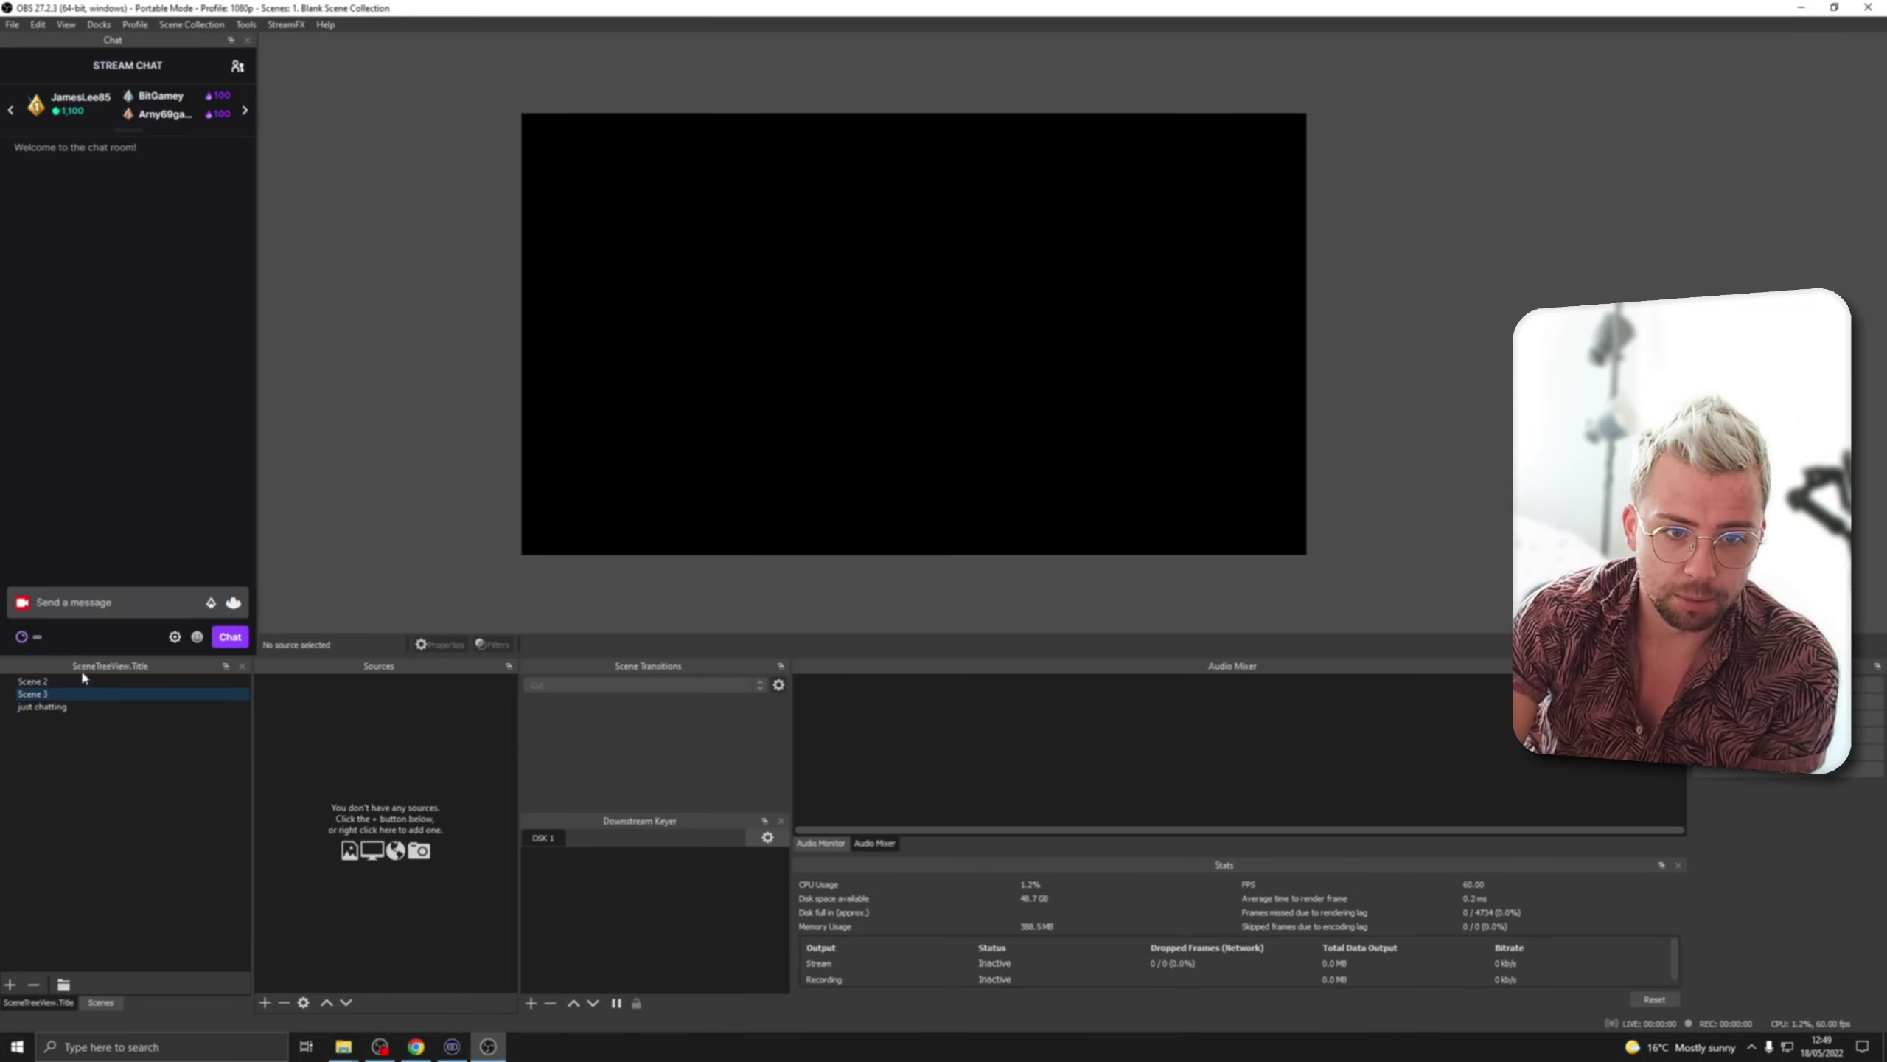
pyautogui.click(44, 682)
pyautogui.click(396, 682)
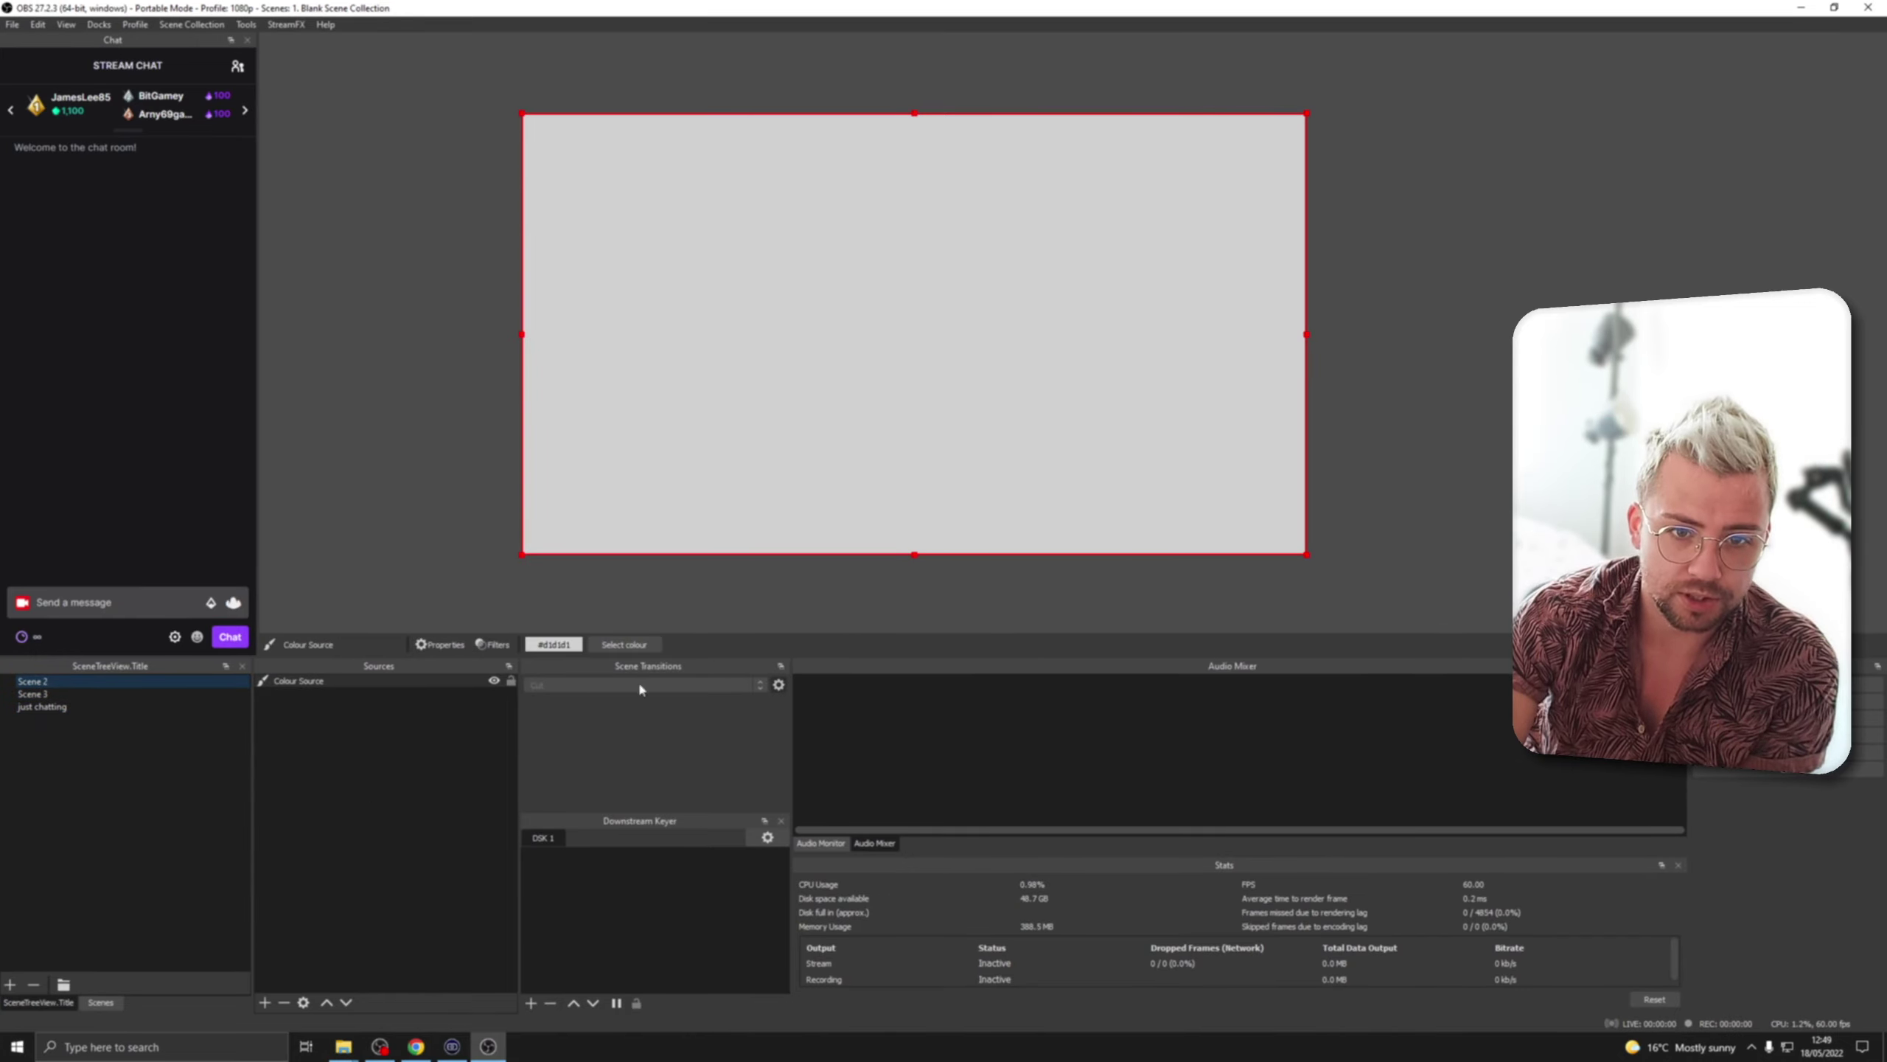
pyautogui.click(75, 693)
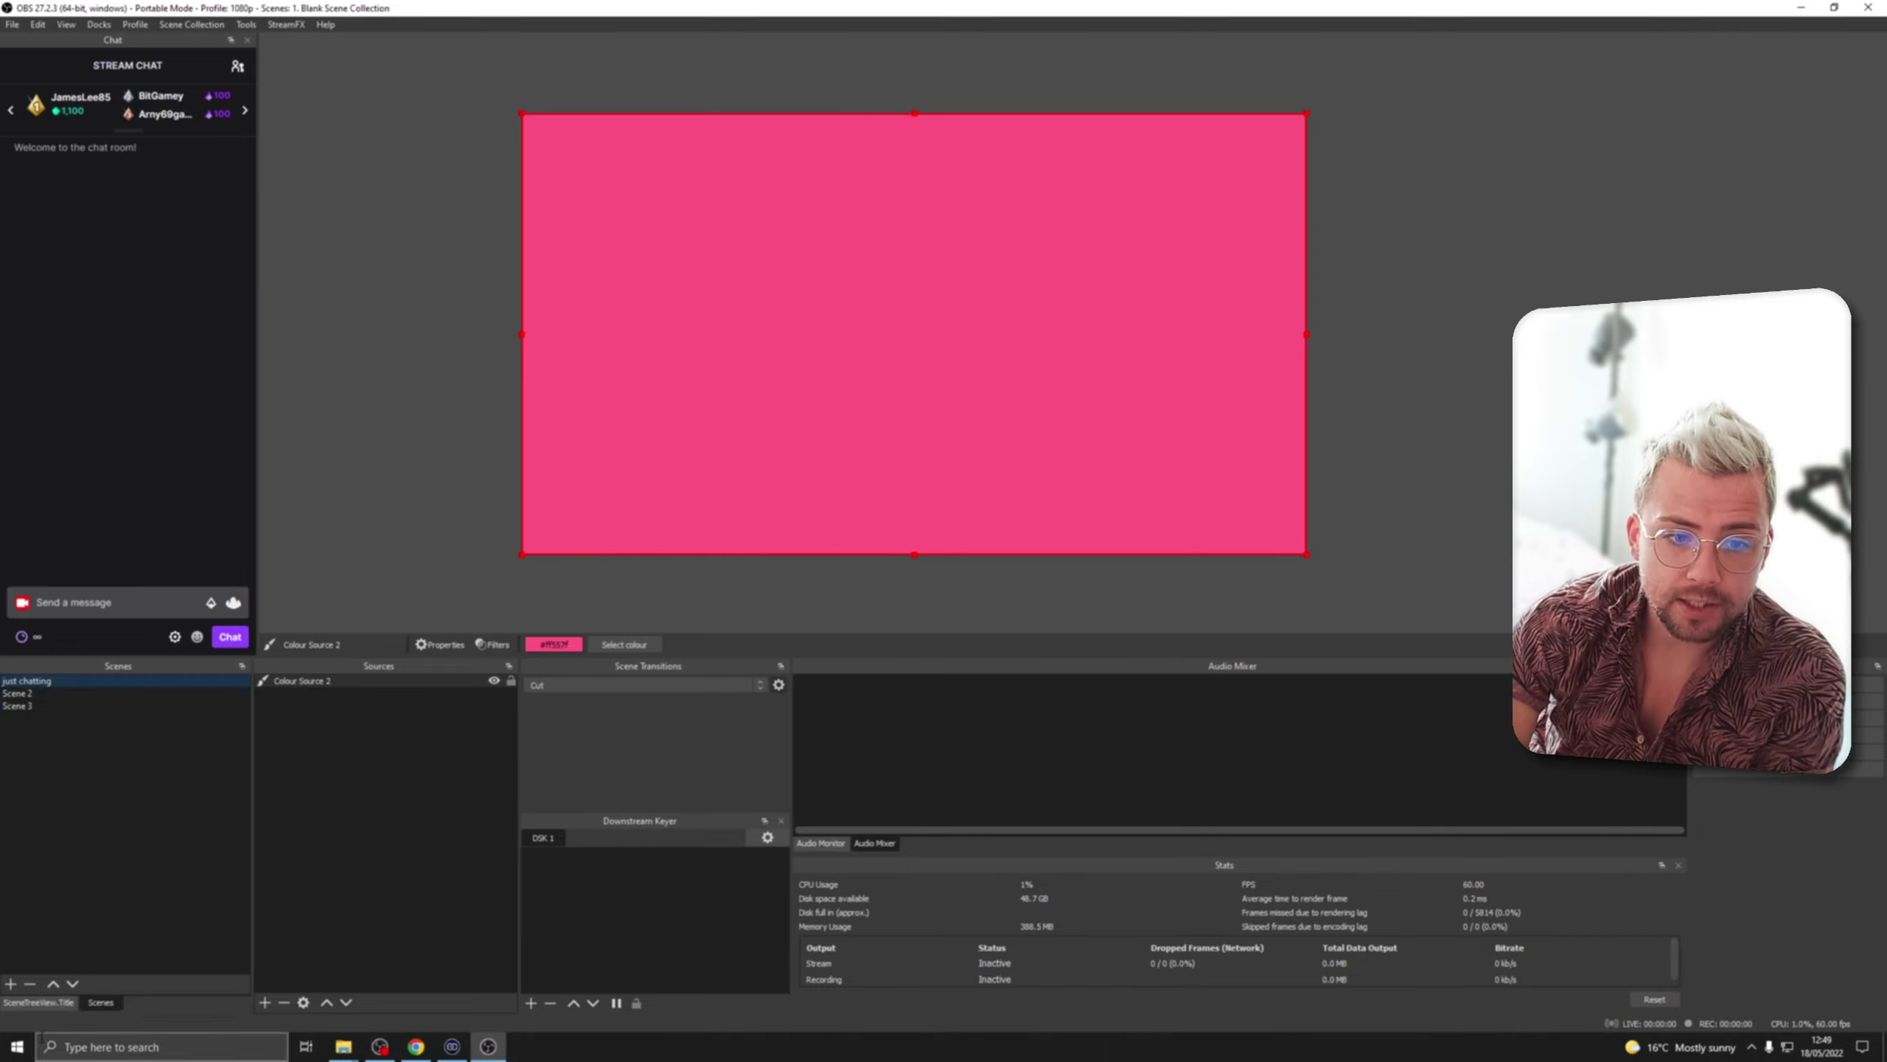
pyautogui.click(54, 1002)
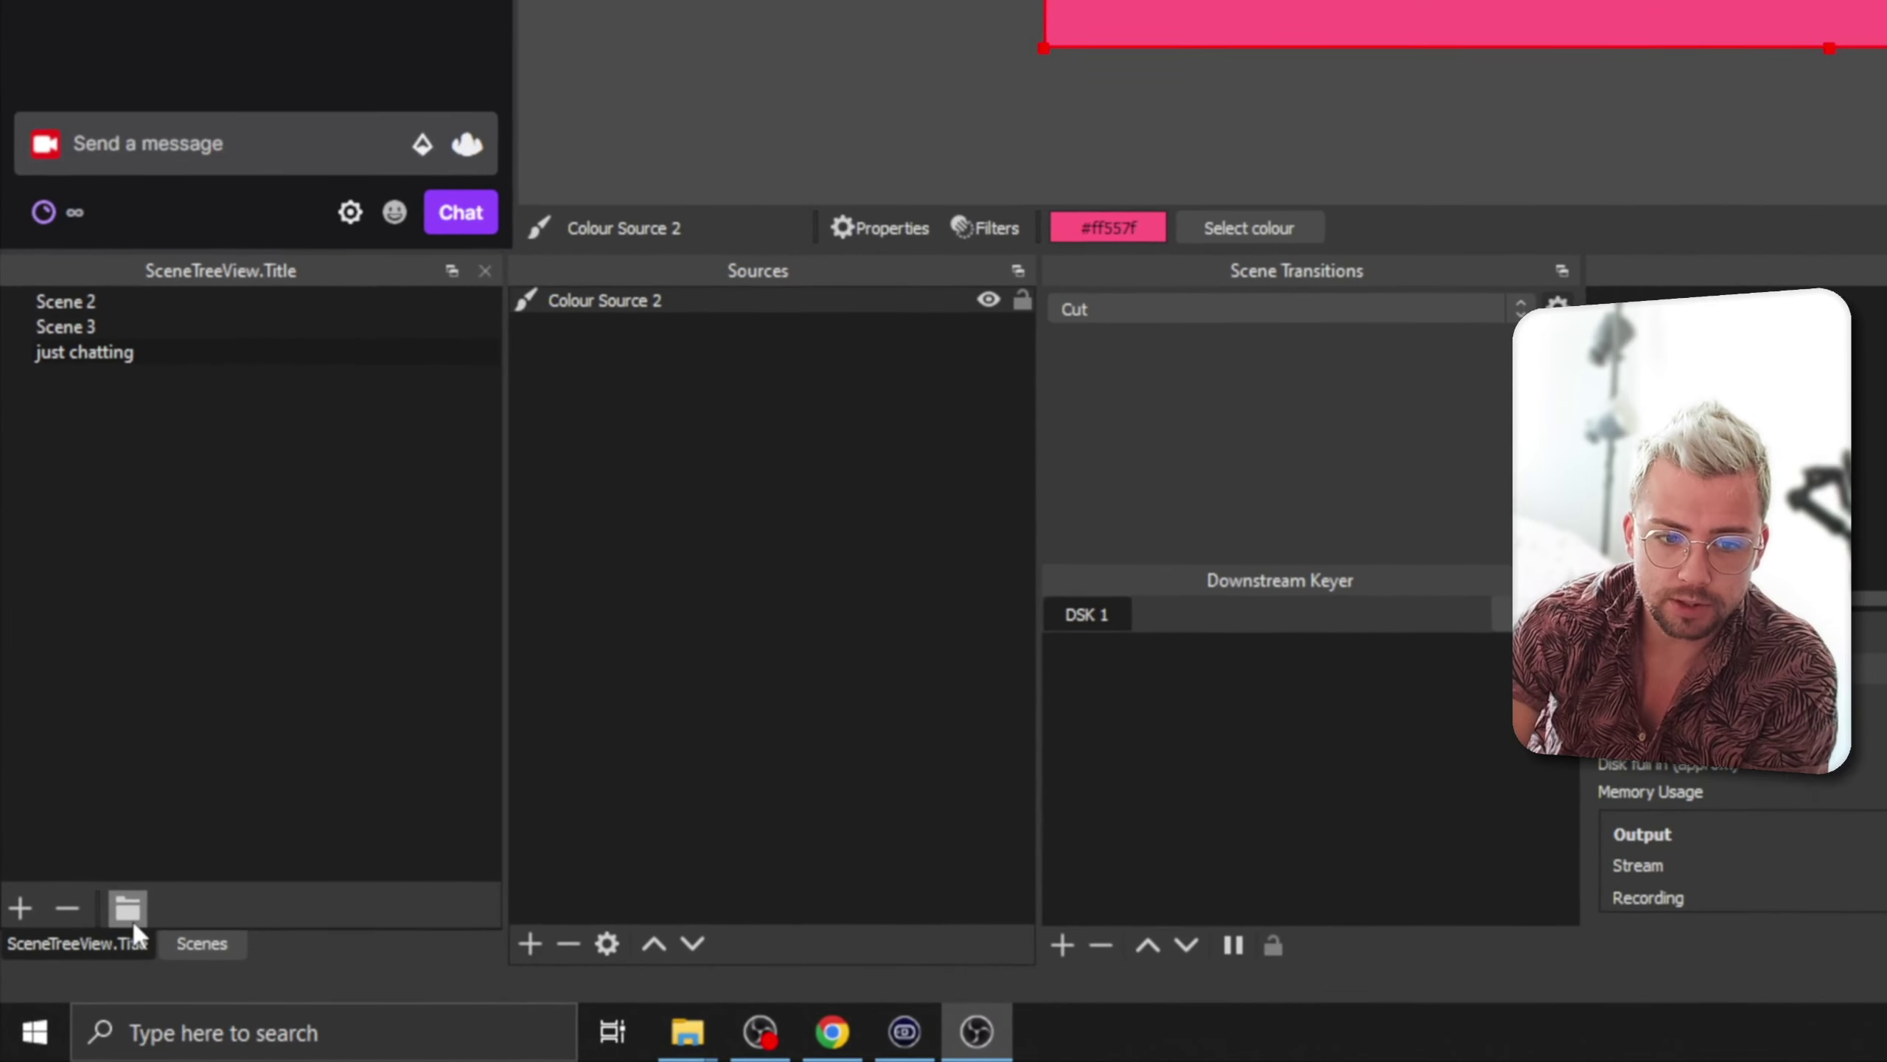
# Create a new scene folder and name it 'Just chatting Folder'
pyautogui.click(65, 983)
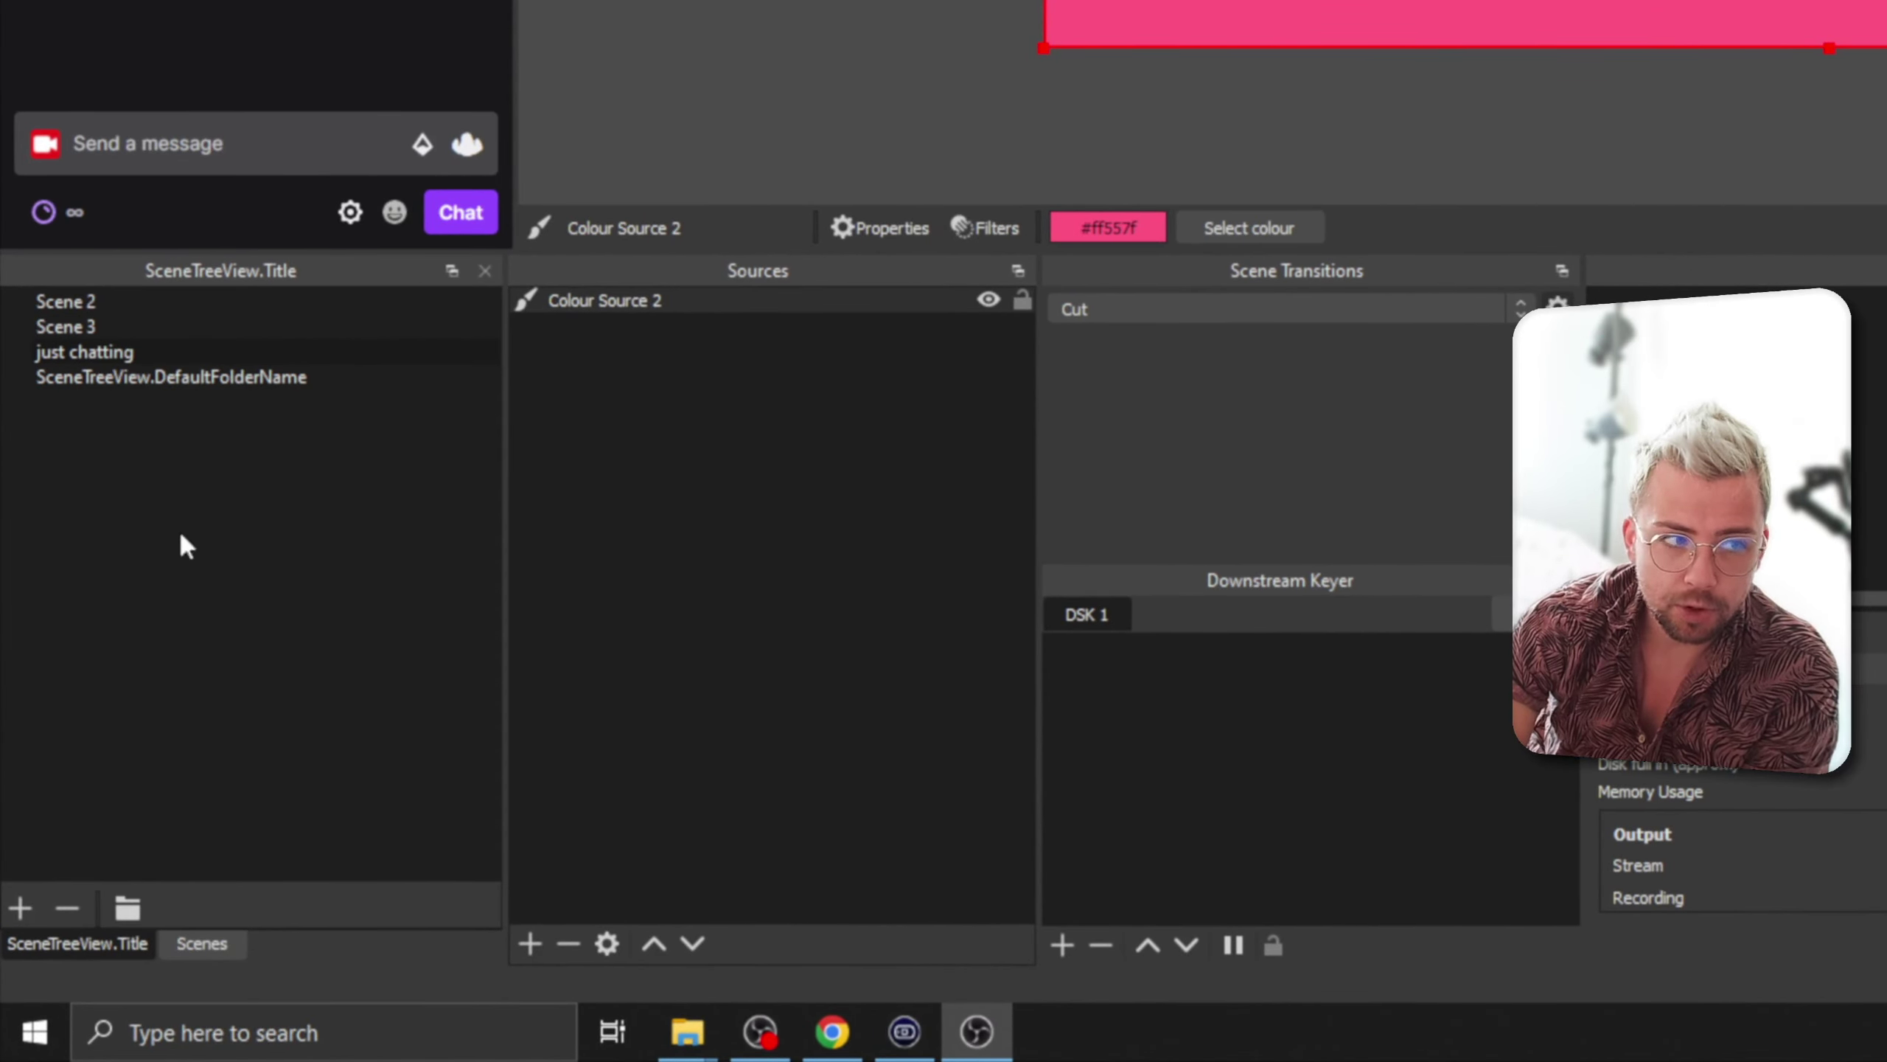
pyautogui.doubleClick(170, 378)
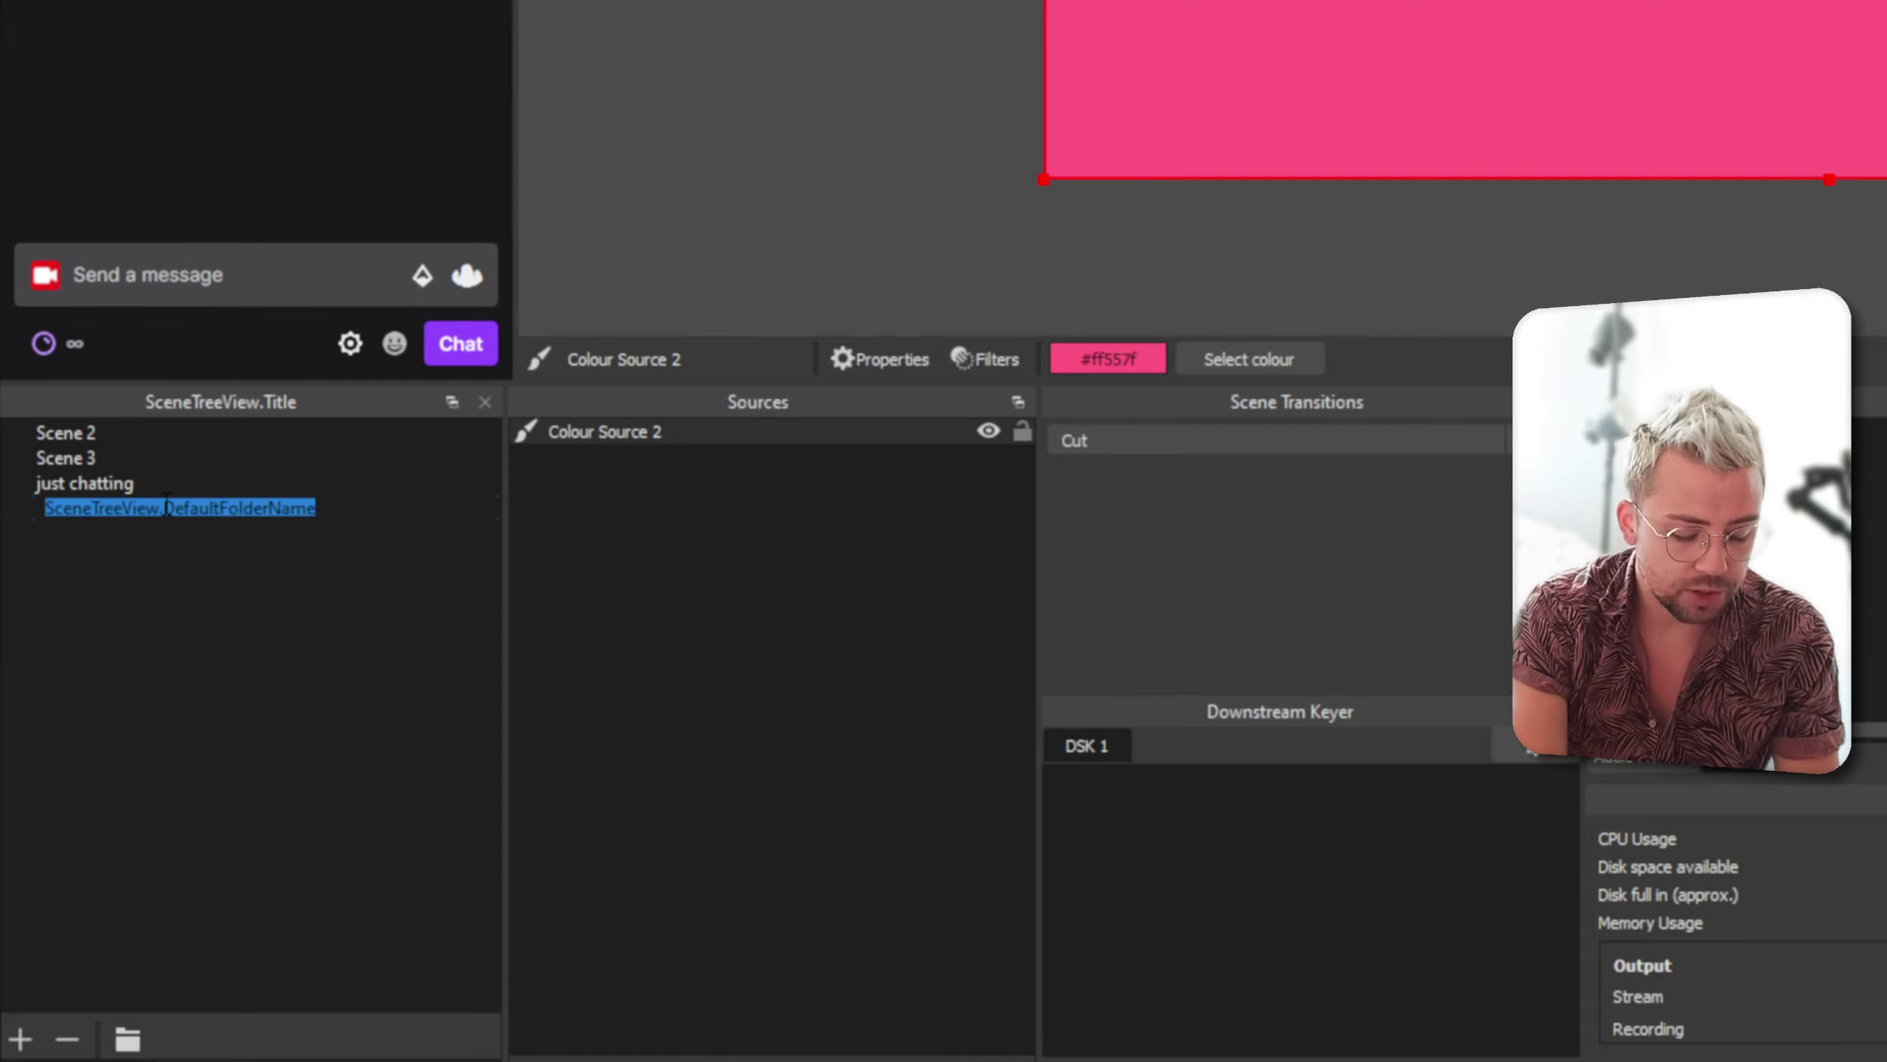
pyautogui.write('Just c')
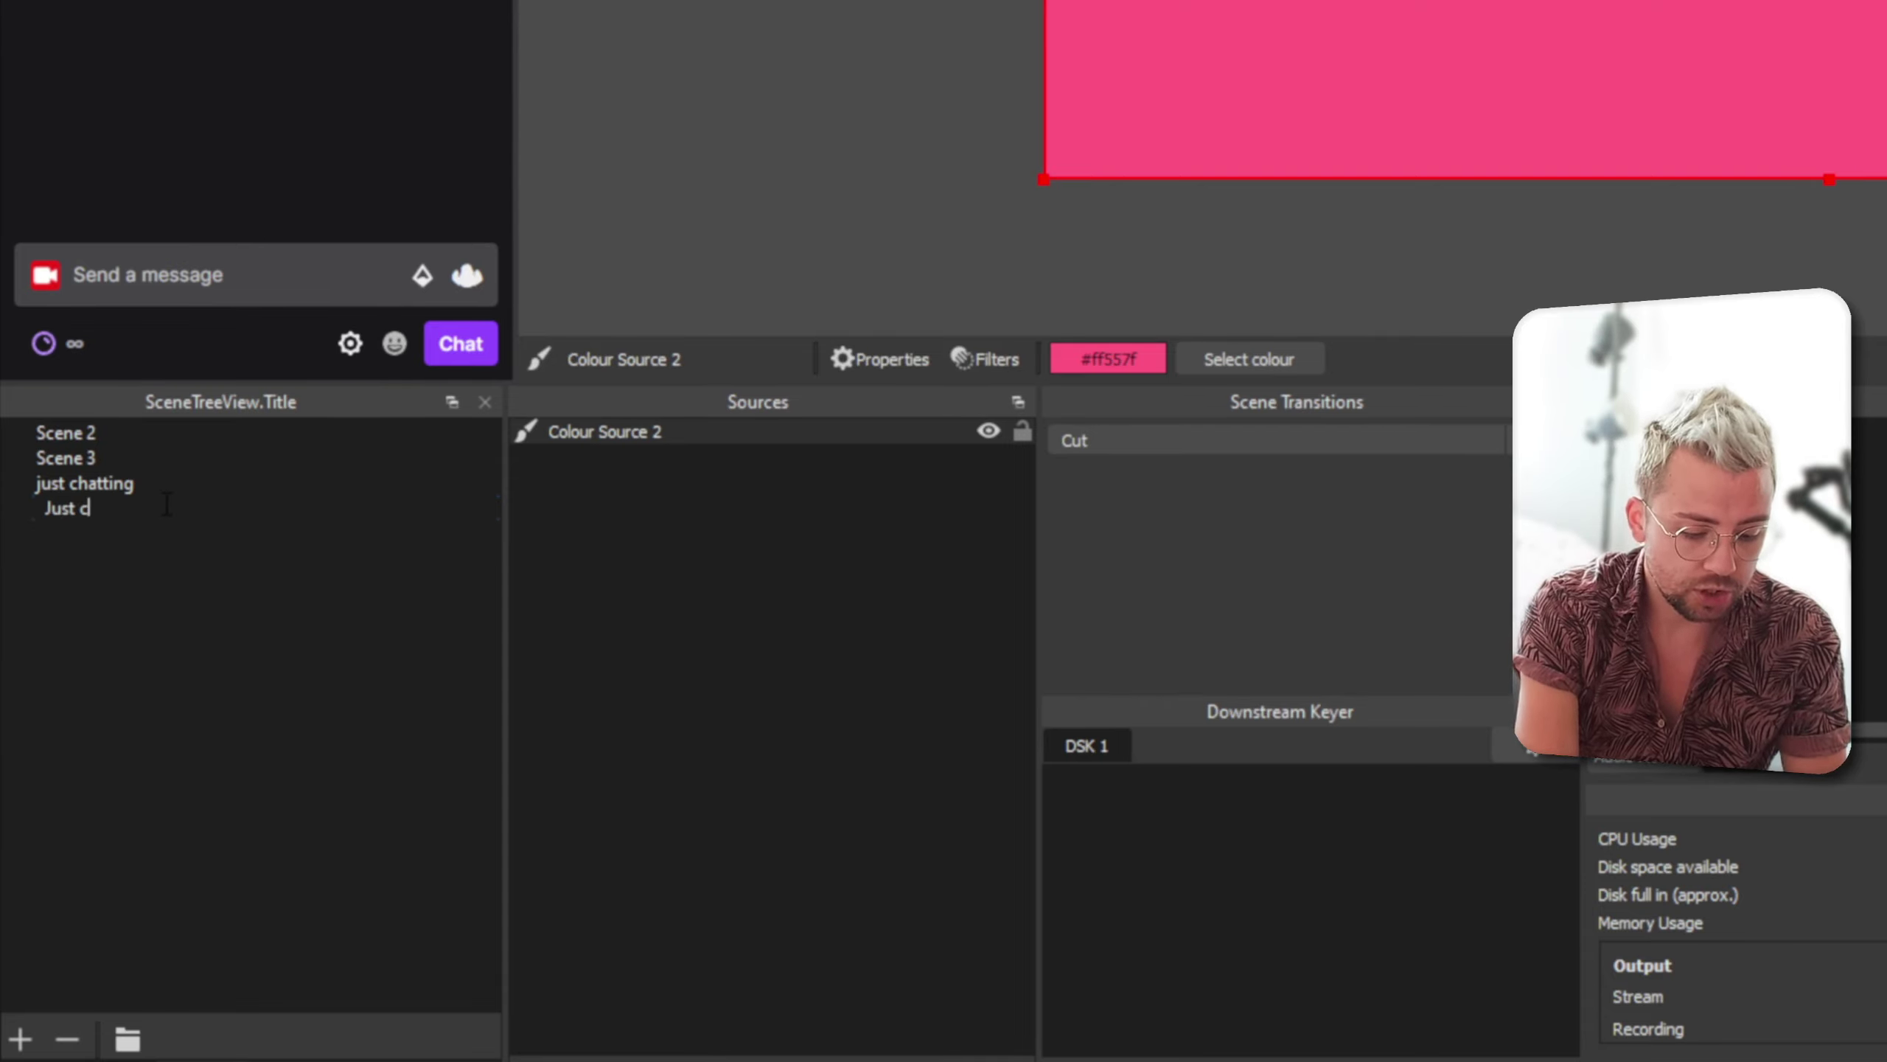
pyautogui.write('hatting Folder')
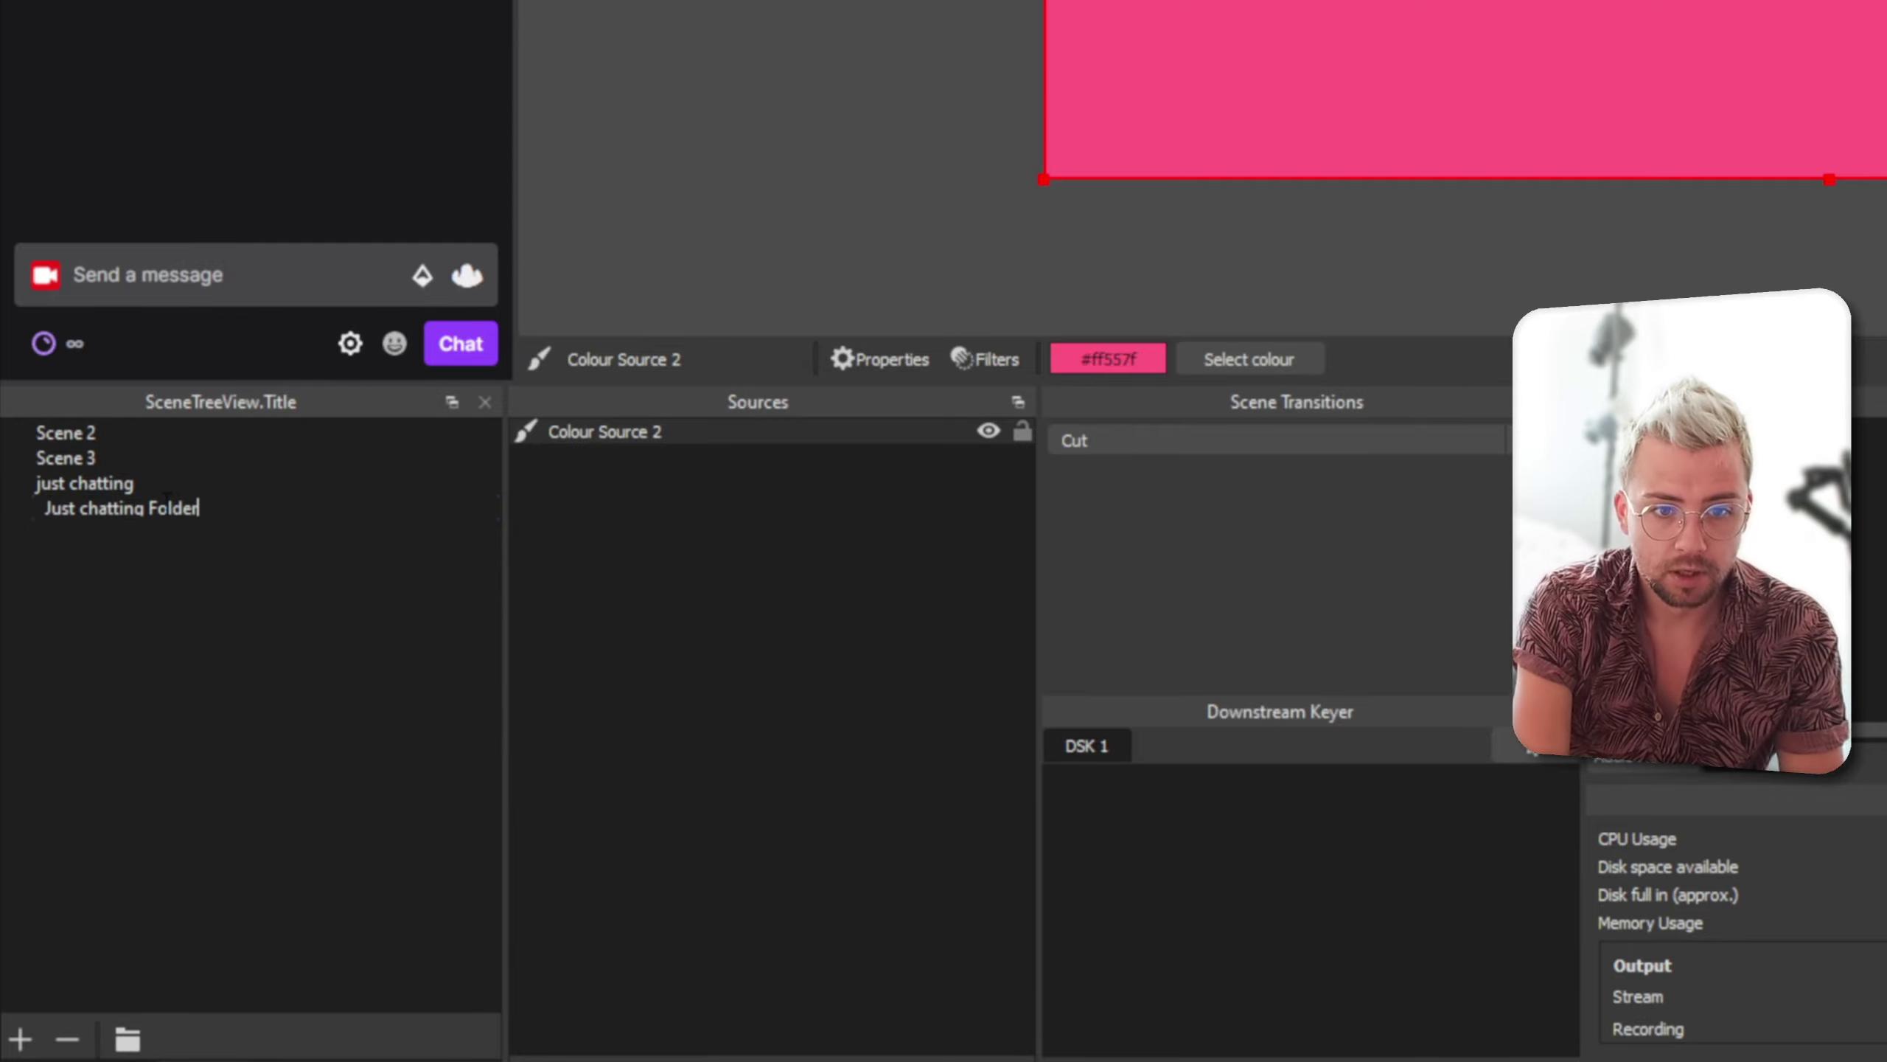
pyautogui.press('Return')
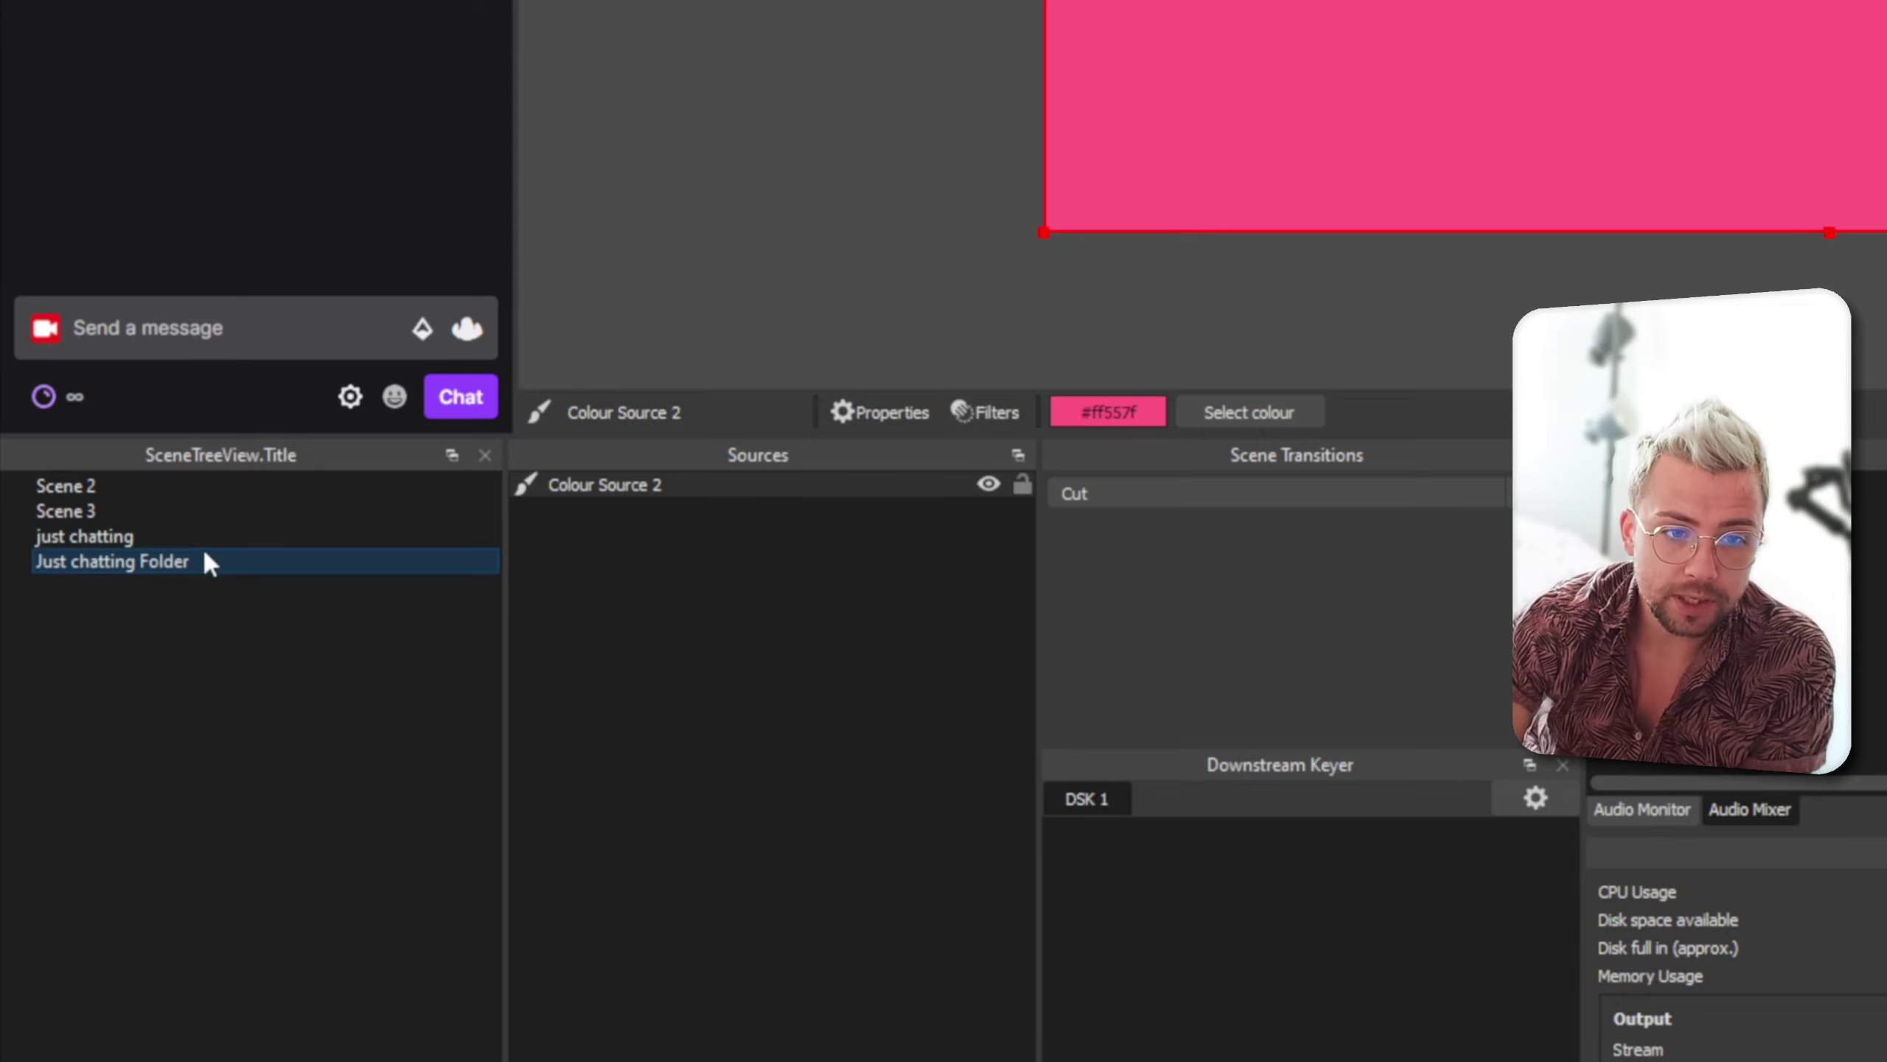
# Move just chatting, Scene 3 and Scene 2 into Just chatting Folder
pyautogui.moveTo(150, 533); pyautogui.dragTo(157, 548)
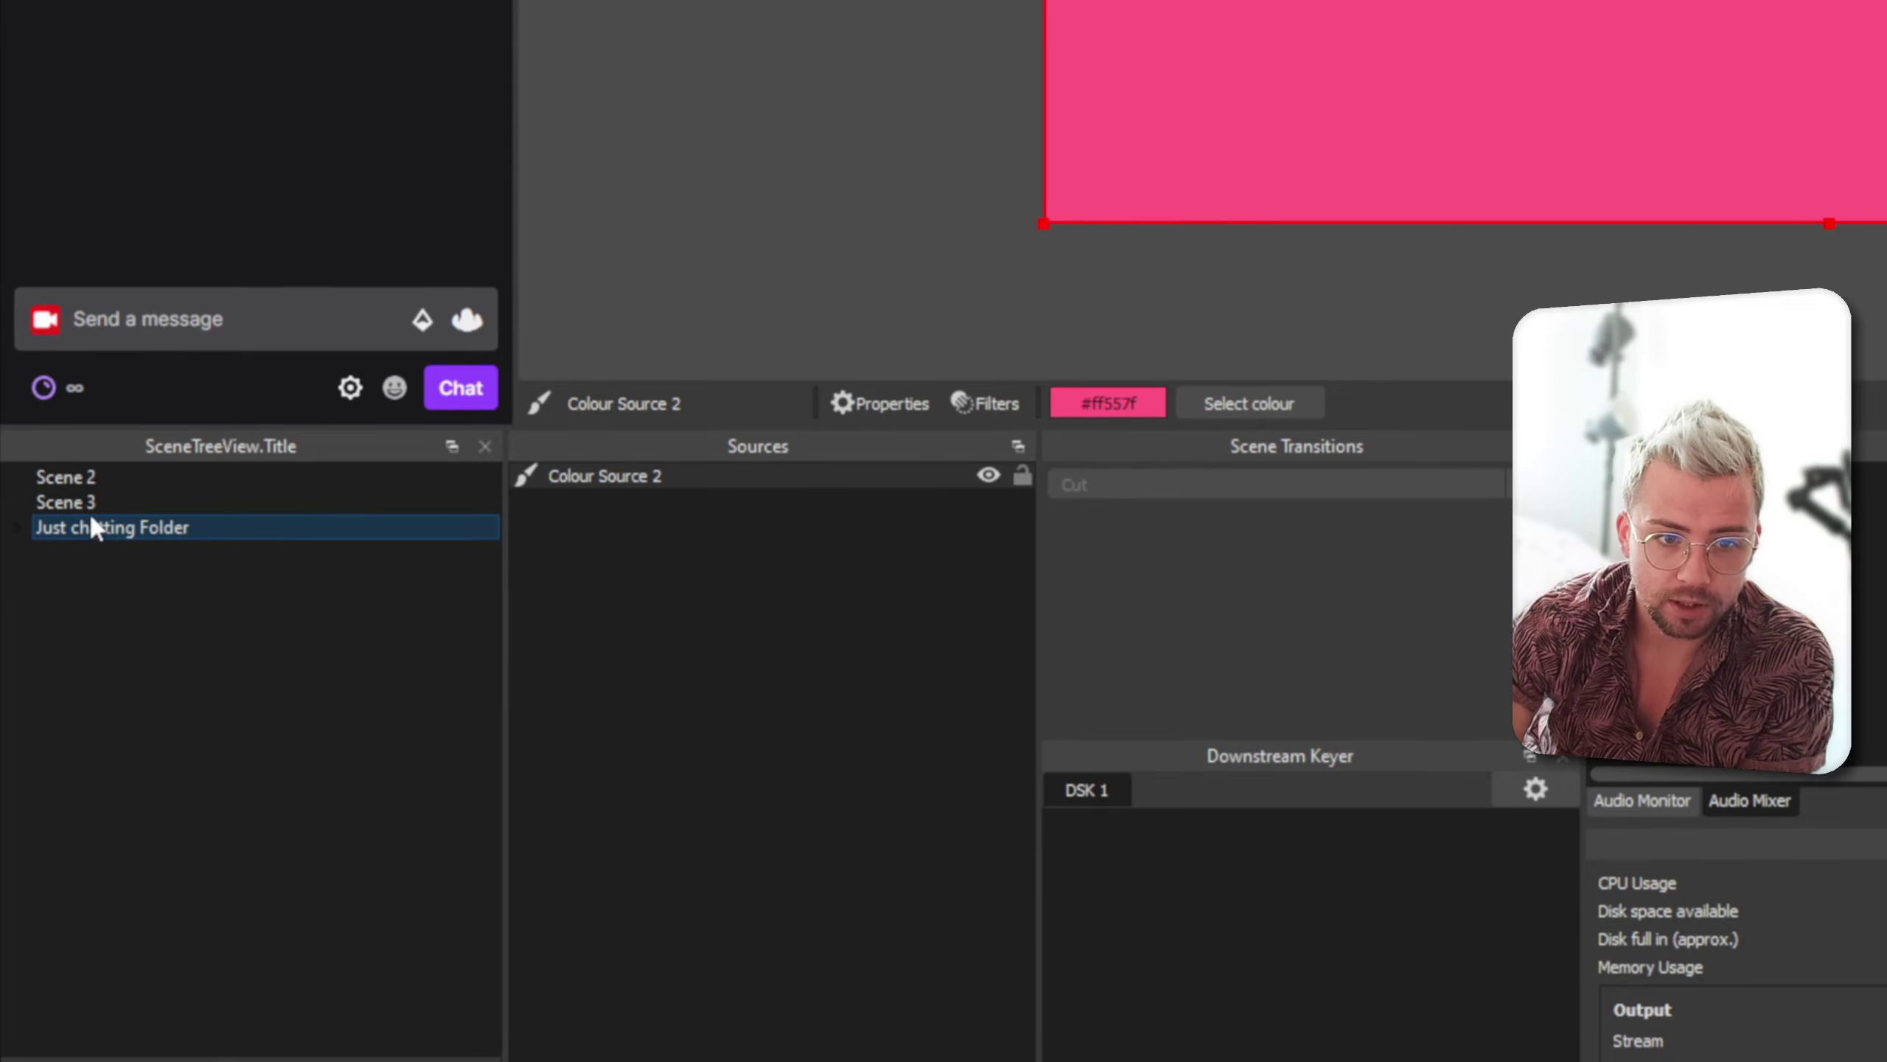
pyautogui.click(103, 529)
pyautogui.moveTo(79, 506); pyautogui.dragTo(105, 547)
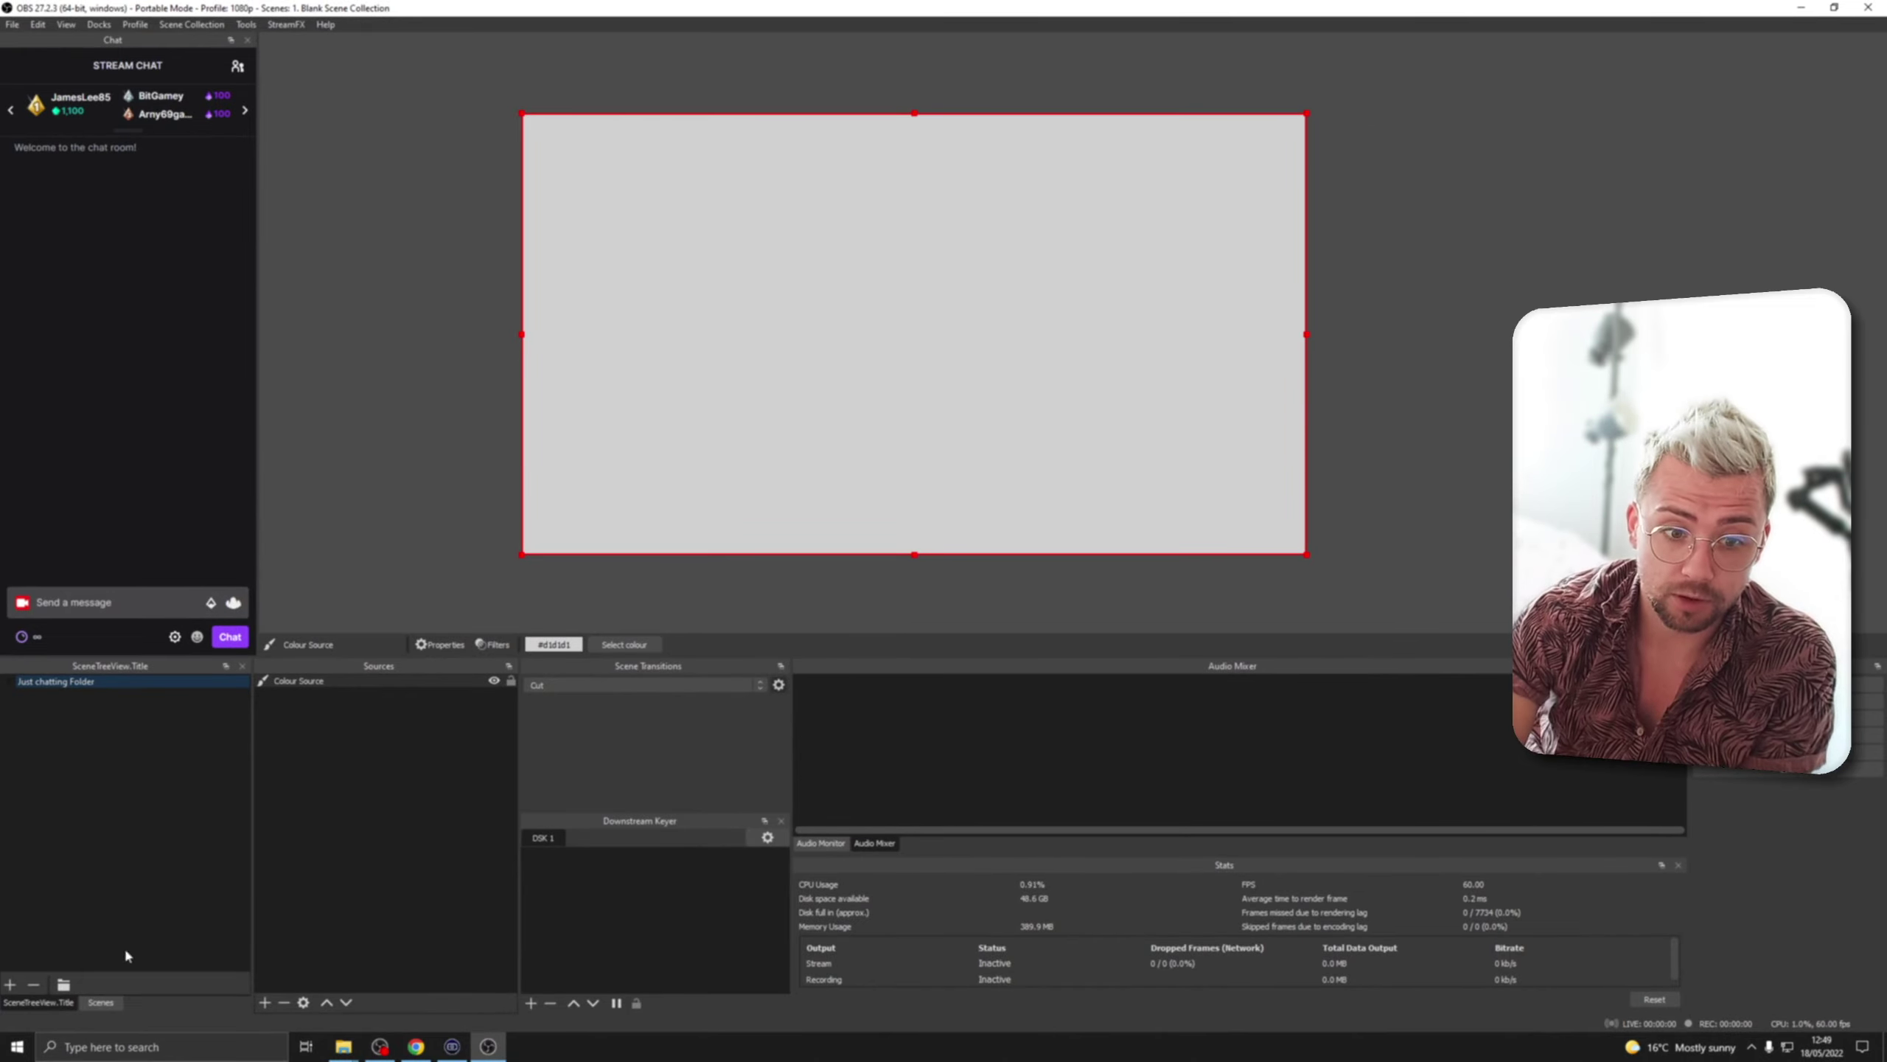
# Switch from the plain scenes list back to the scene tree and expand Just chatting Folder
pyautogui.click(102, 1003)
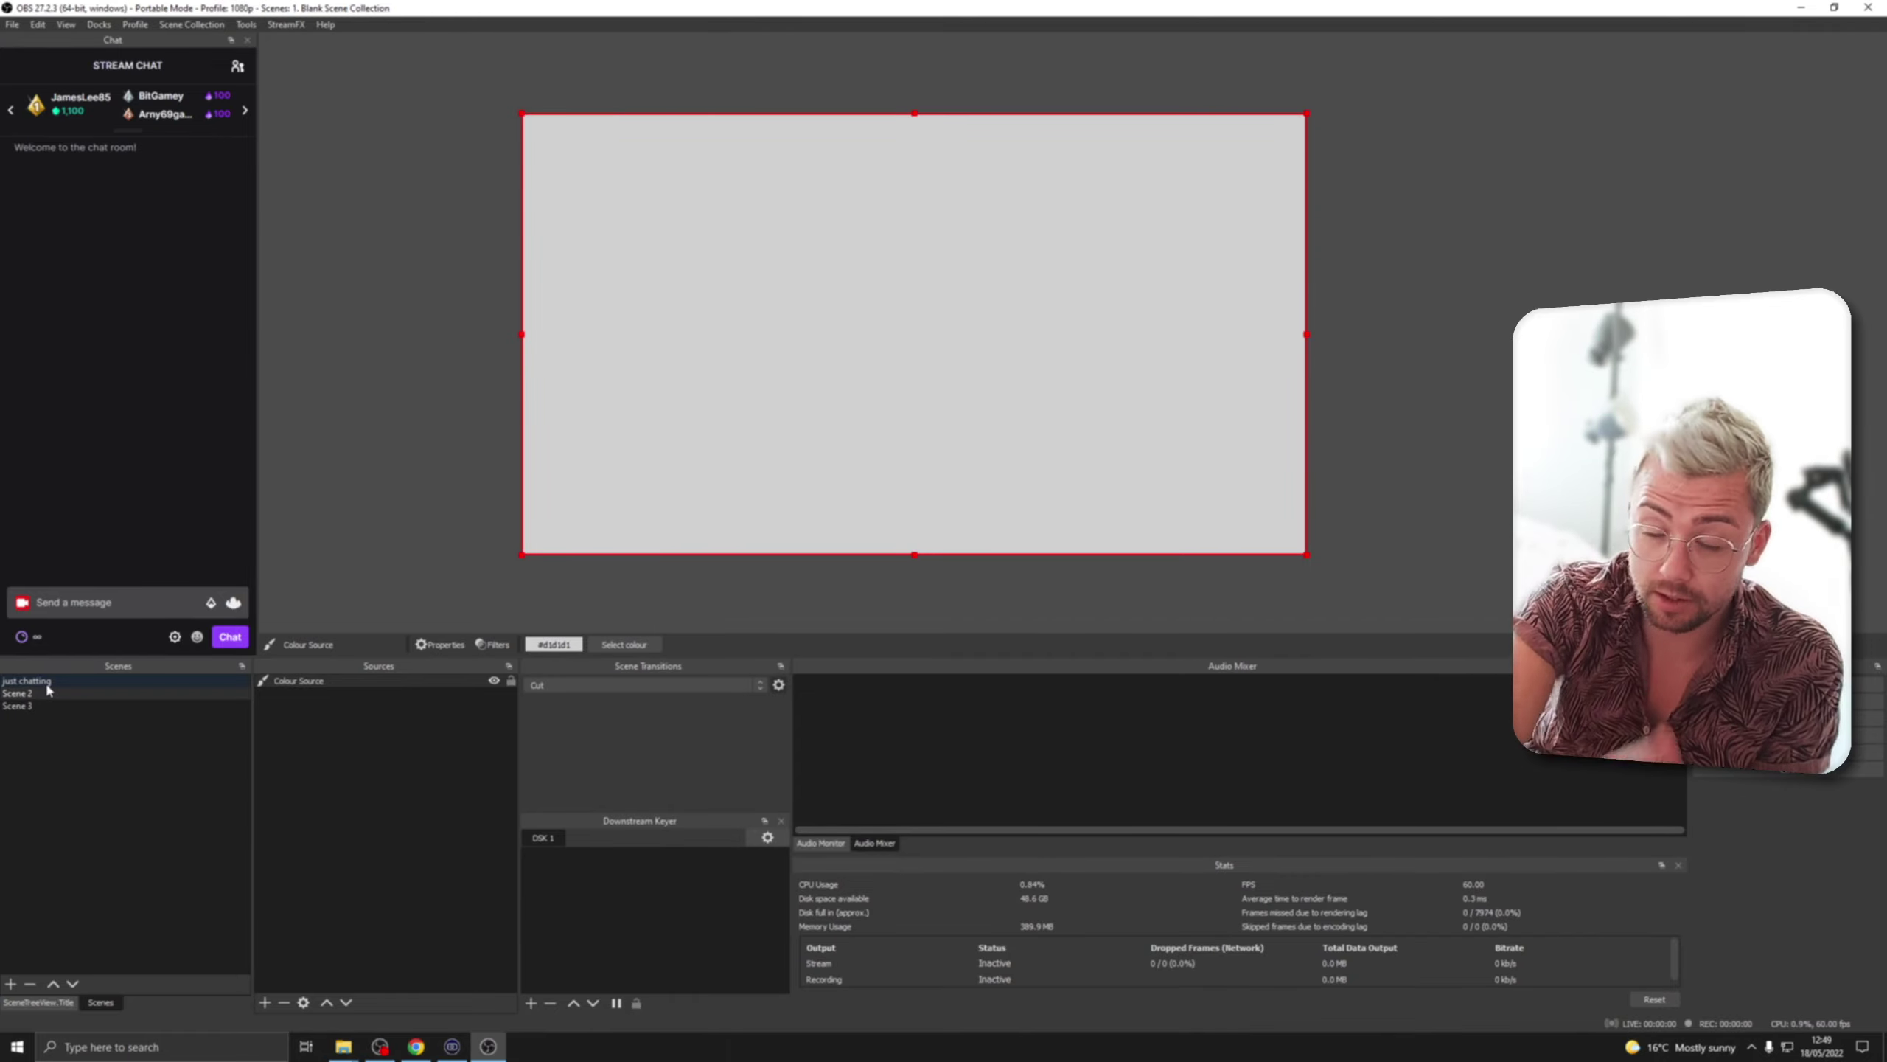
pyautogui.click(39, 1003)
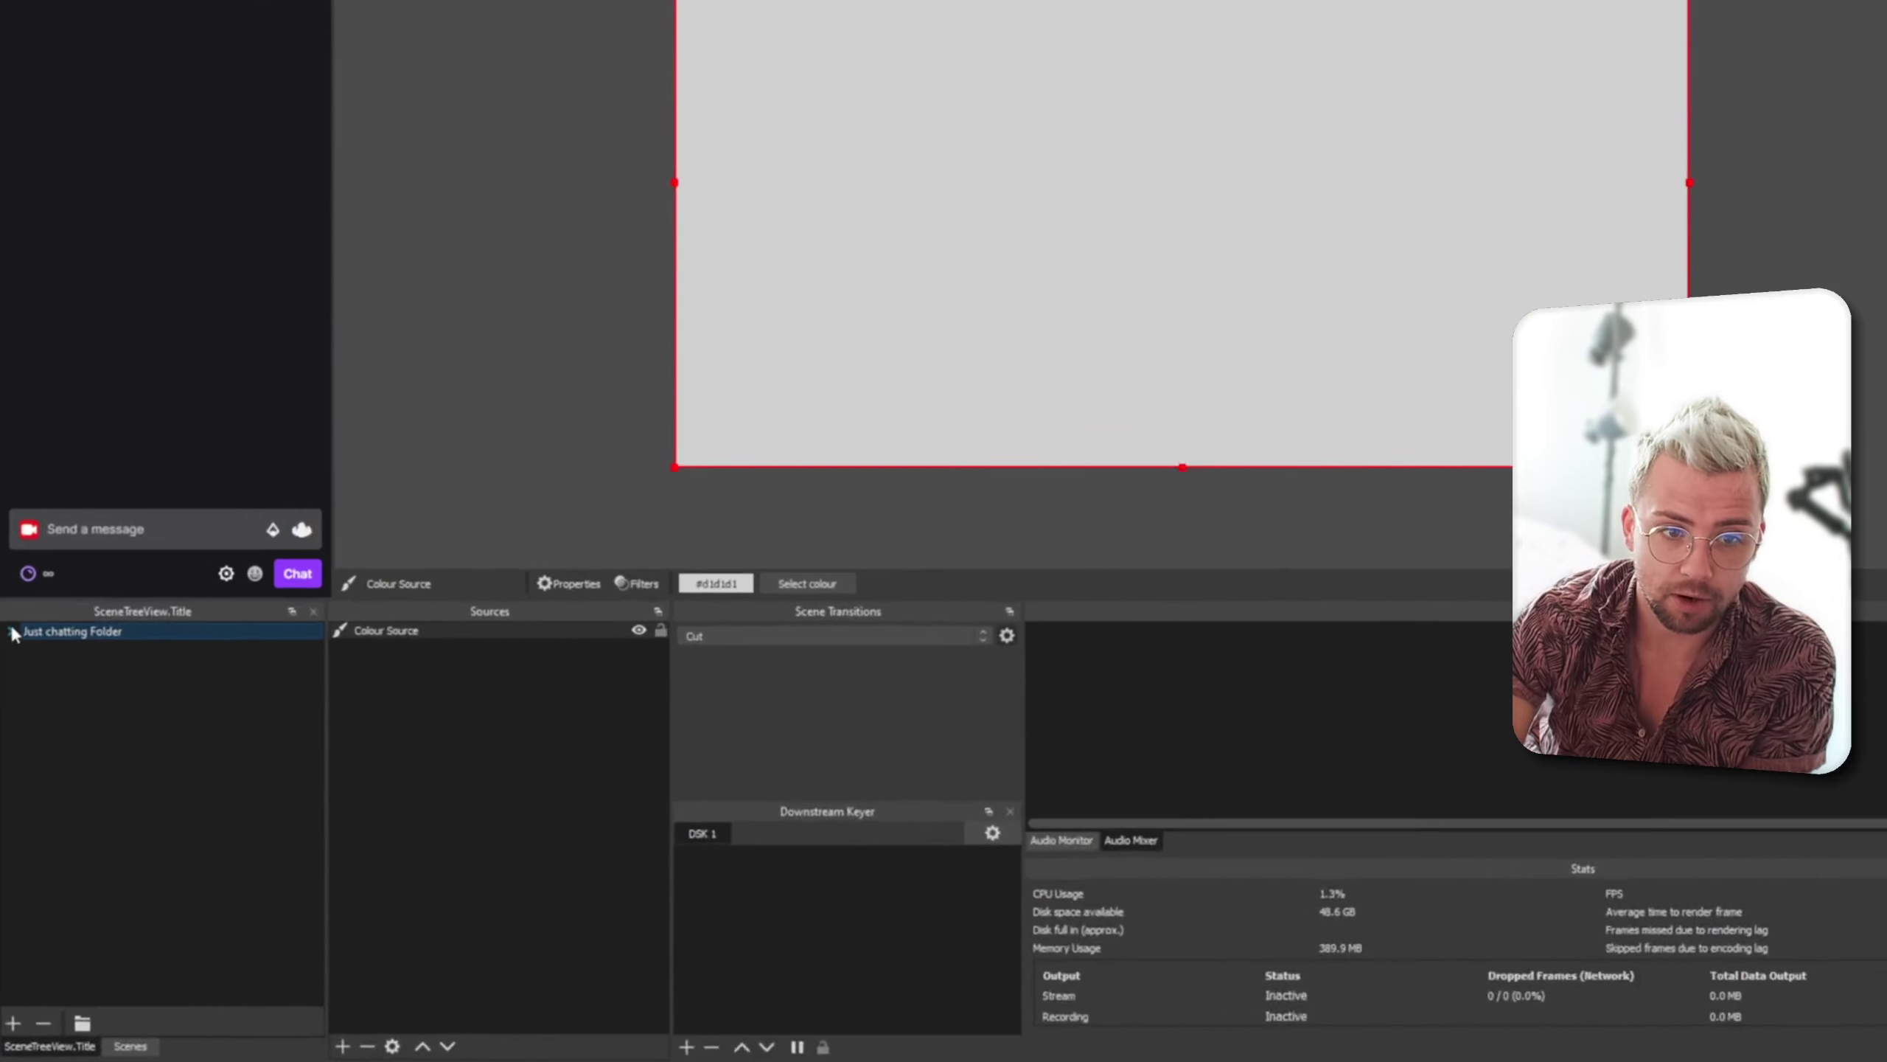
pyautogui.click(9, 682)
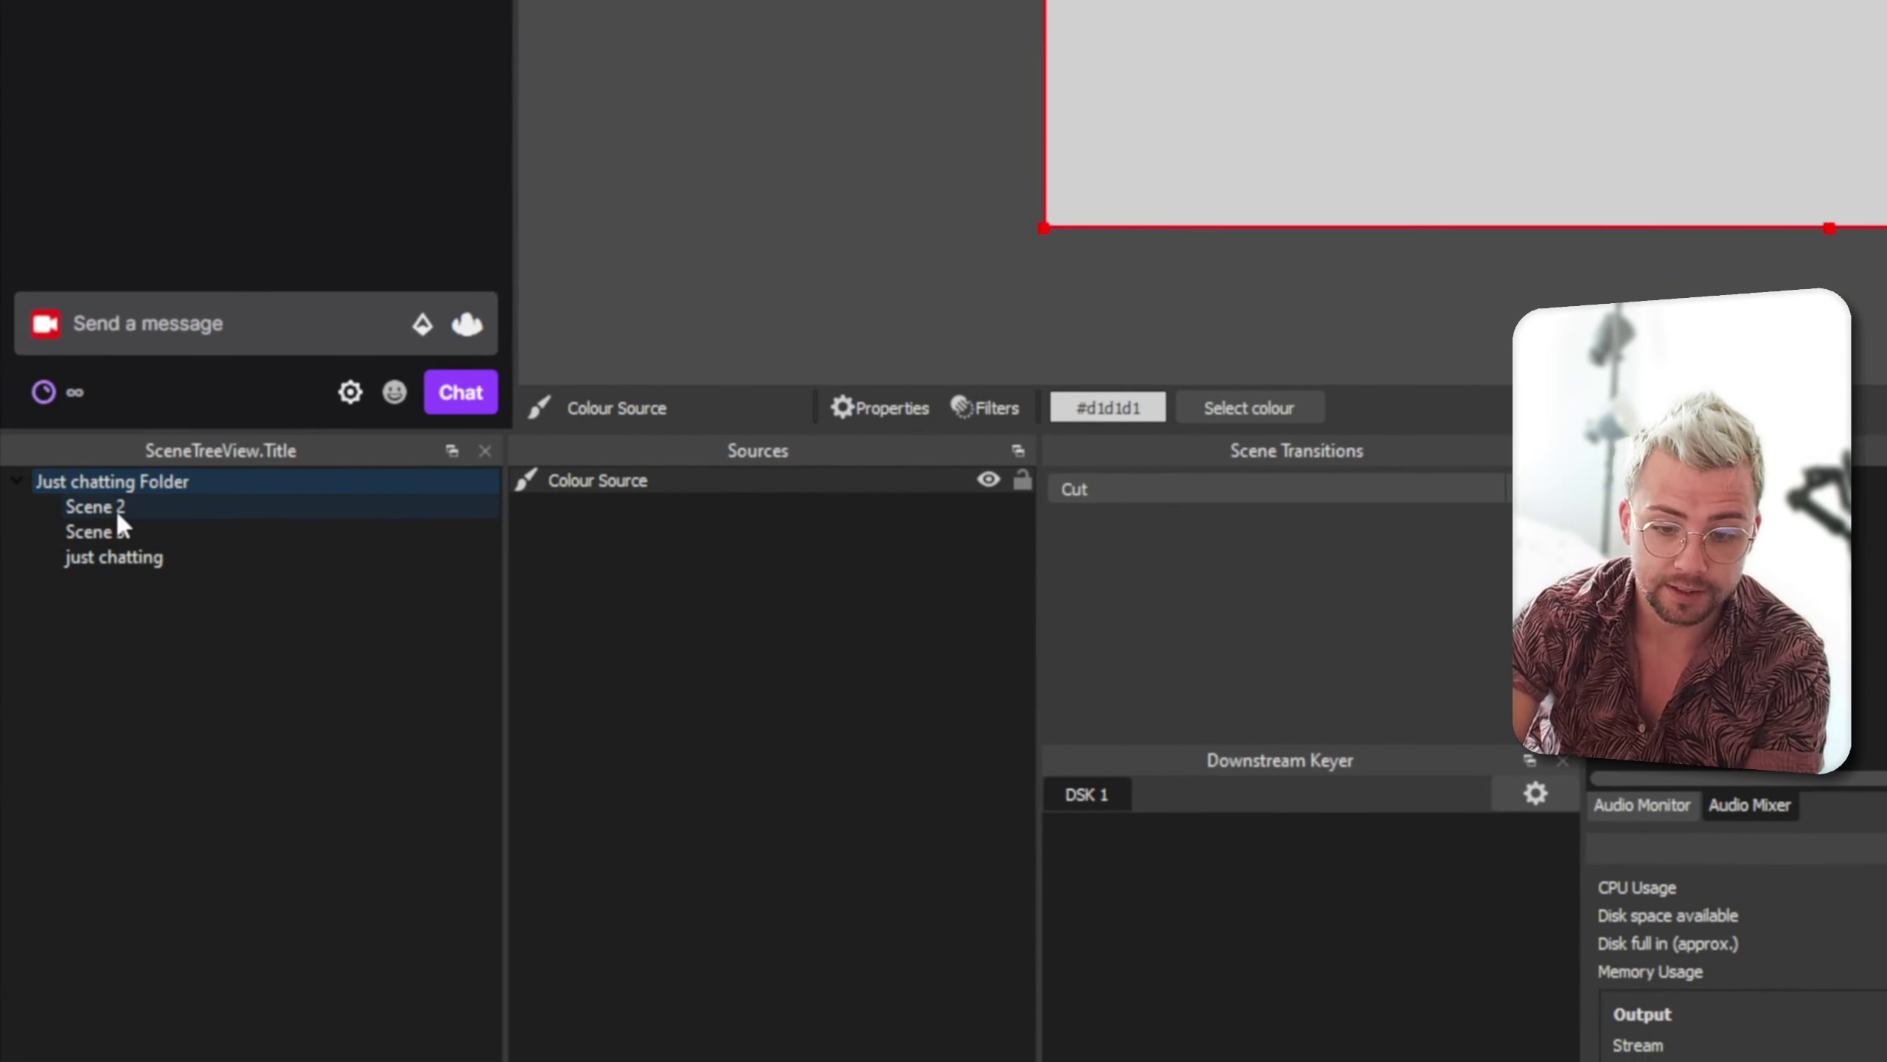
# Cycle through Scene 2, Scene 3 and just chatting twice, ending on just chatting
pyautogui.click(137, 510)
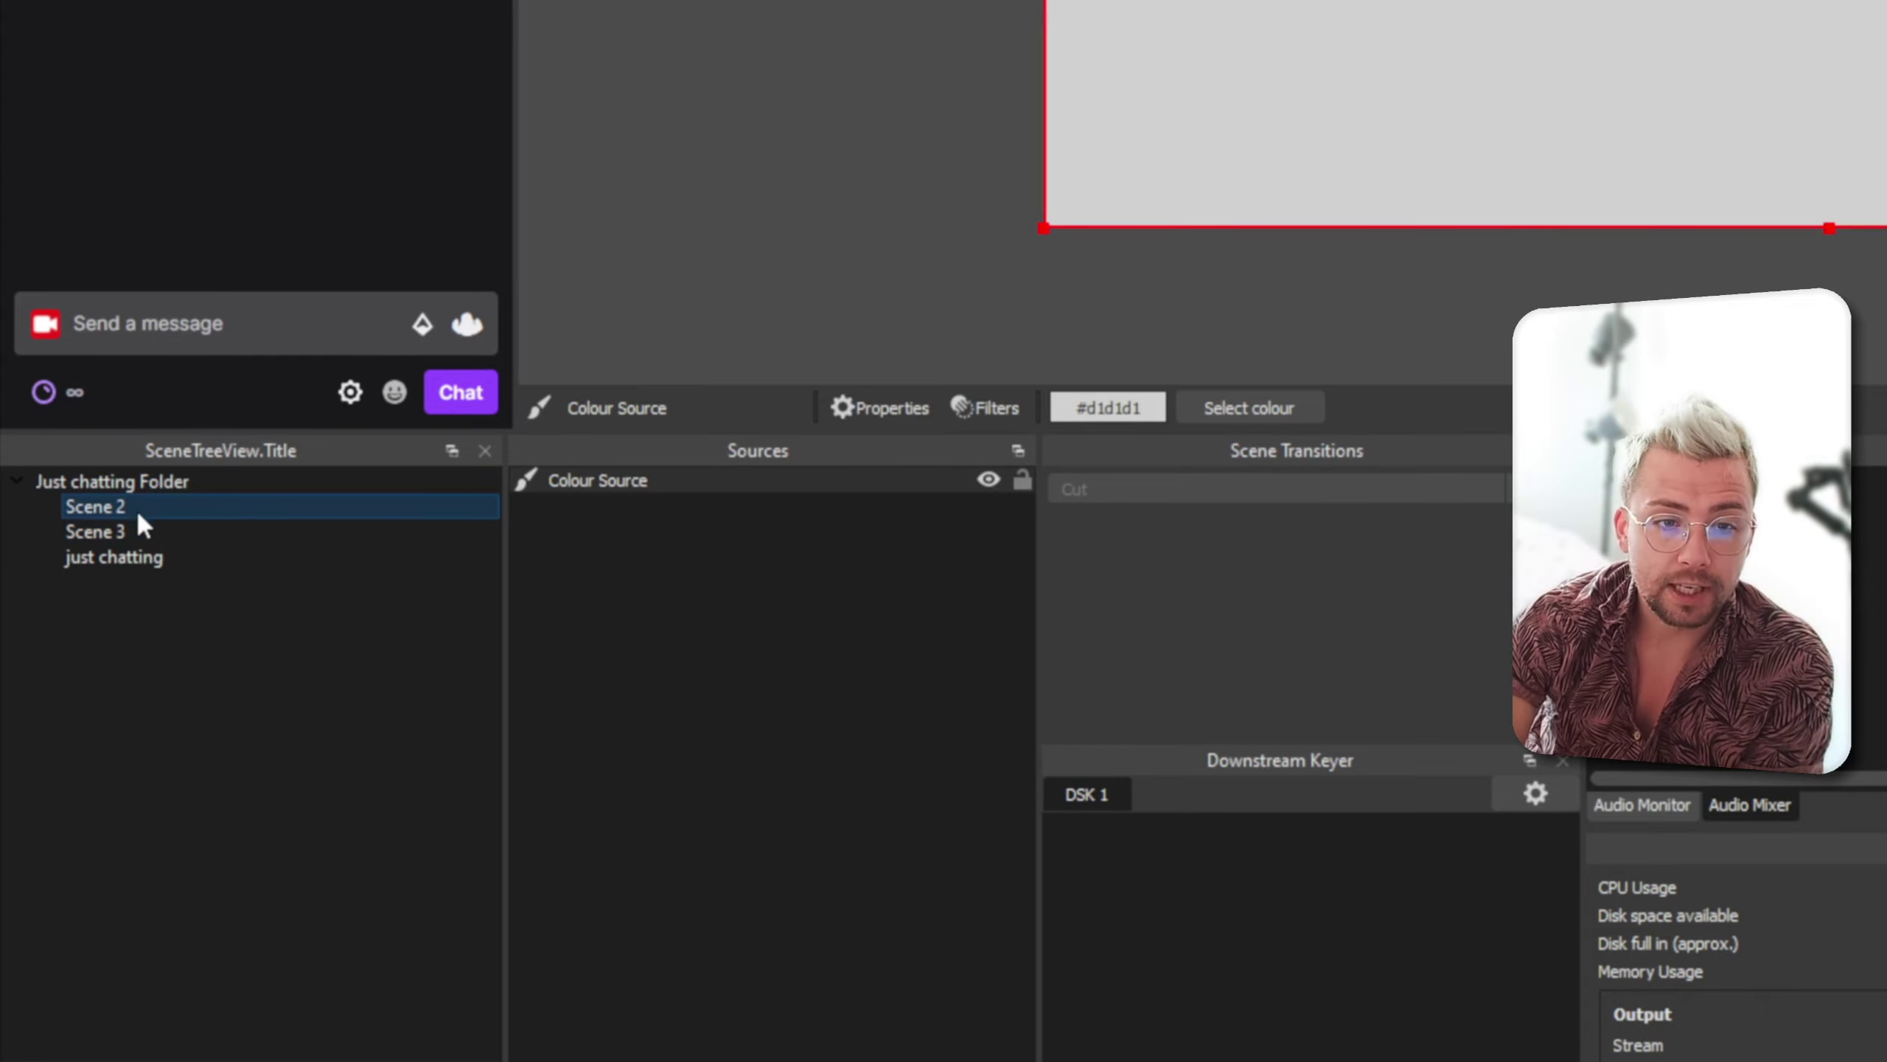
pyautogui.click(139, 534)
pyautogui.click(146, 547)
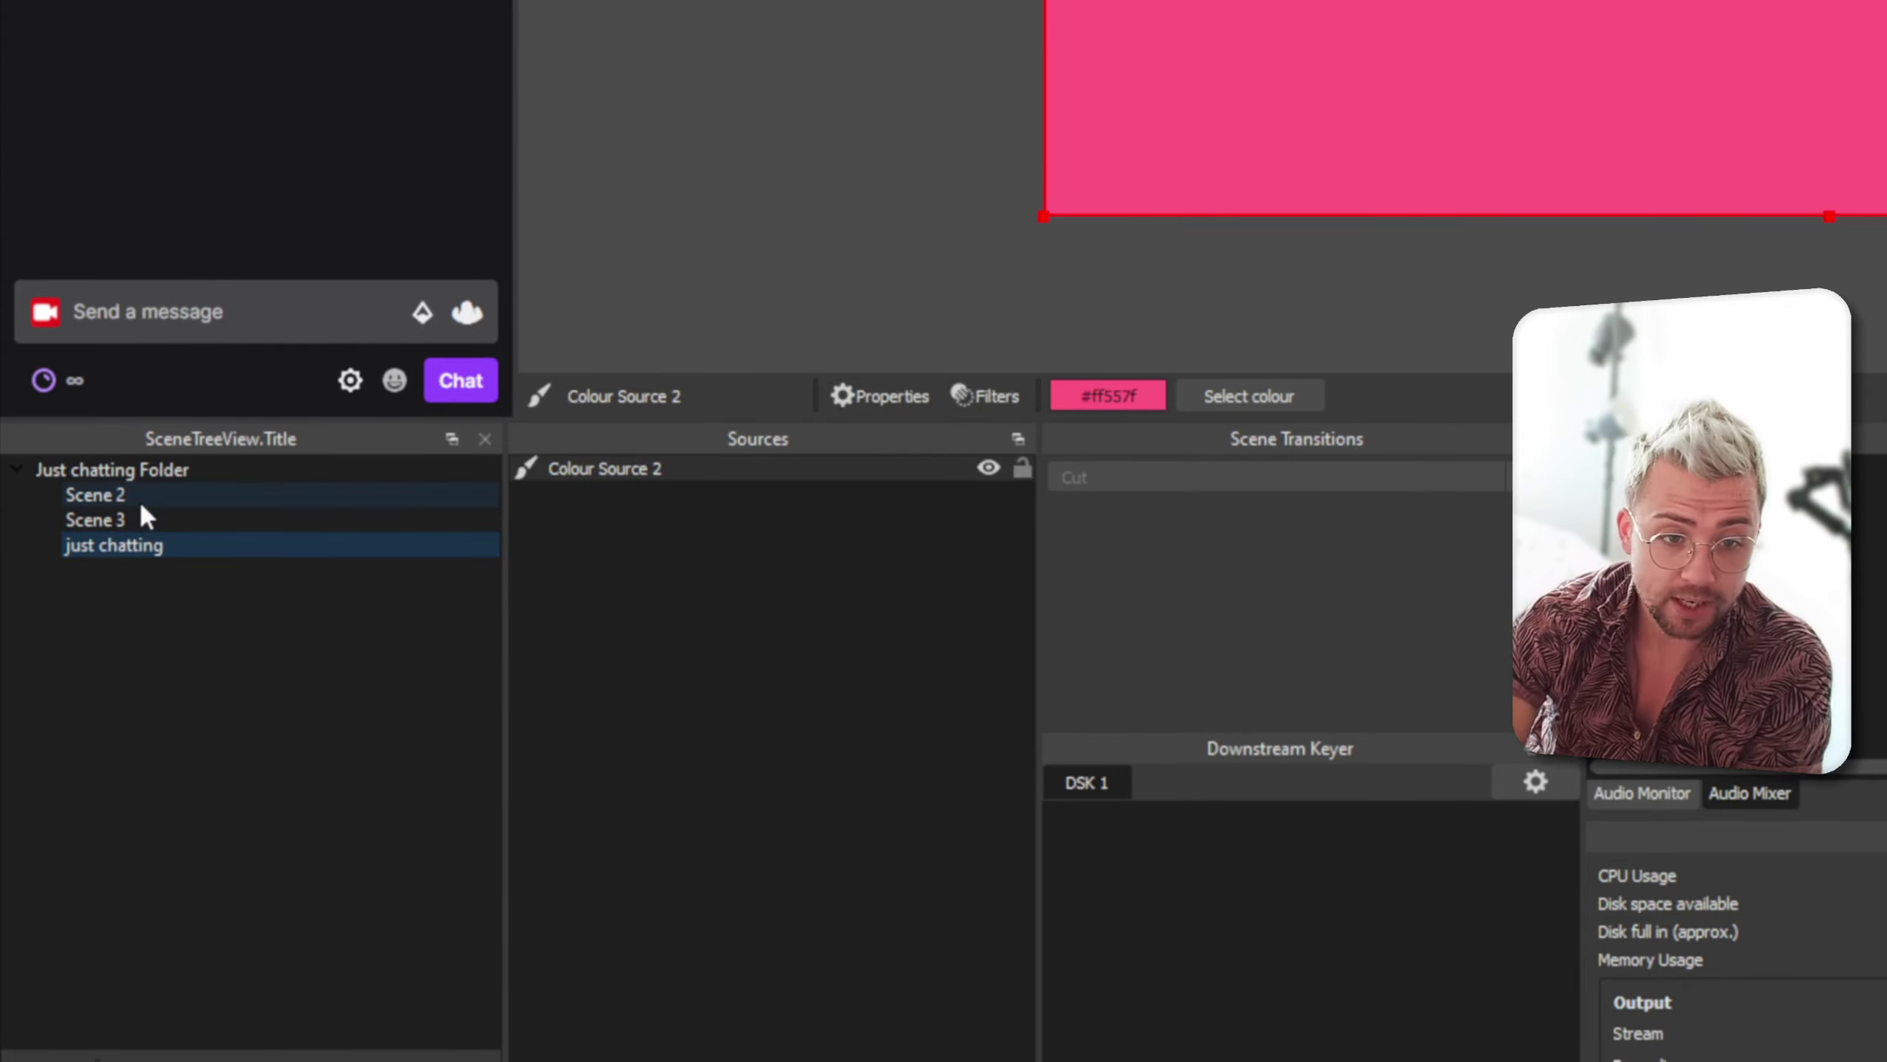
pyautogui.click(139, 495)
pyautogui.click(139, 520)
pyautogui.click(126, 549)
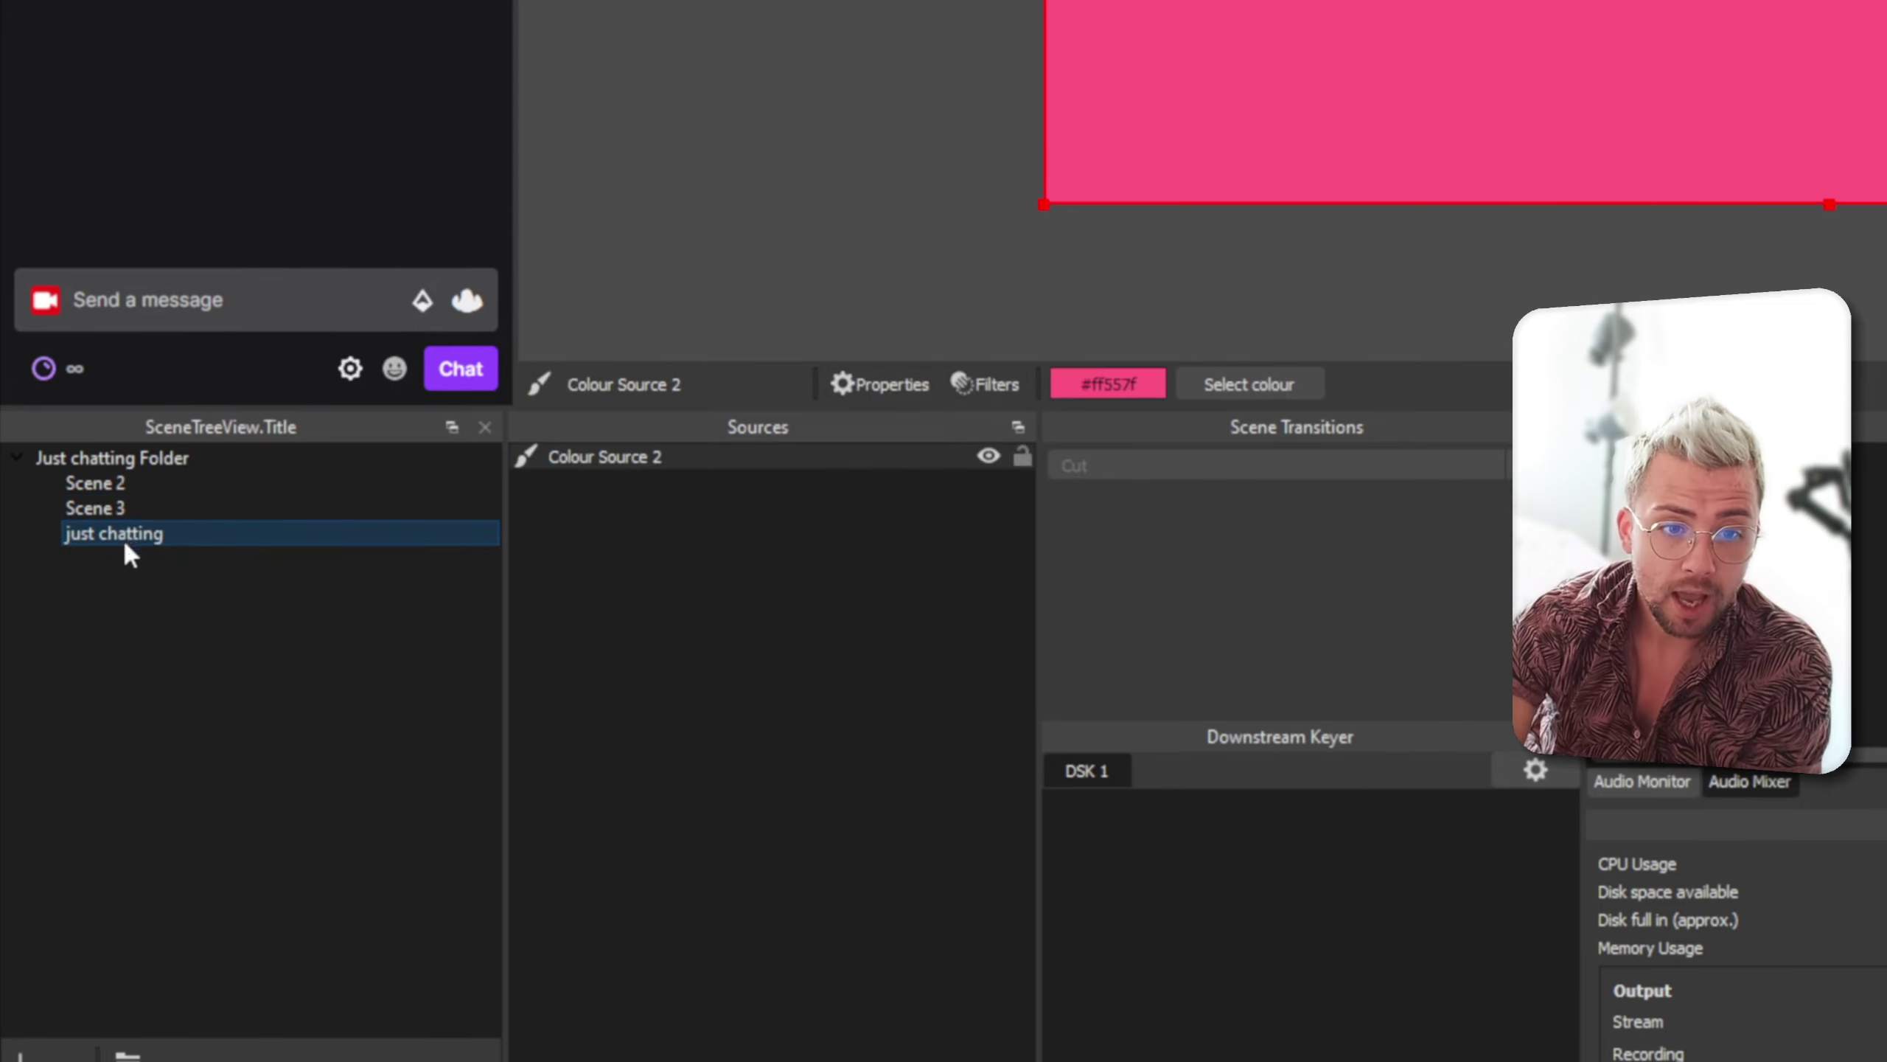
# Add a new folder inside Just chatting Folder and name it 'Folder 2'
pyautogui.click(128, 909)
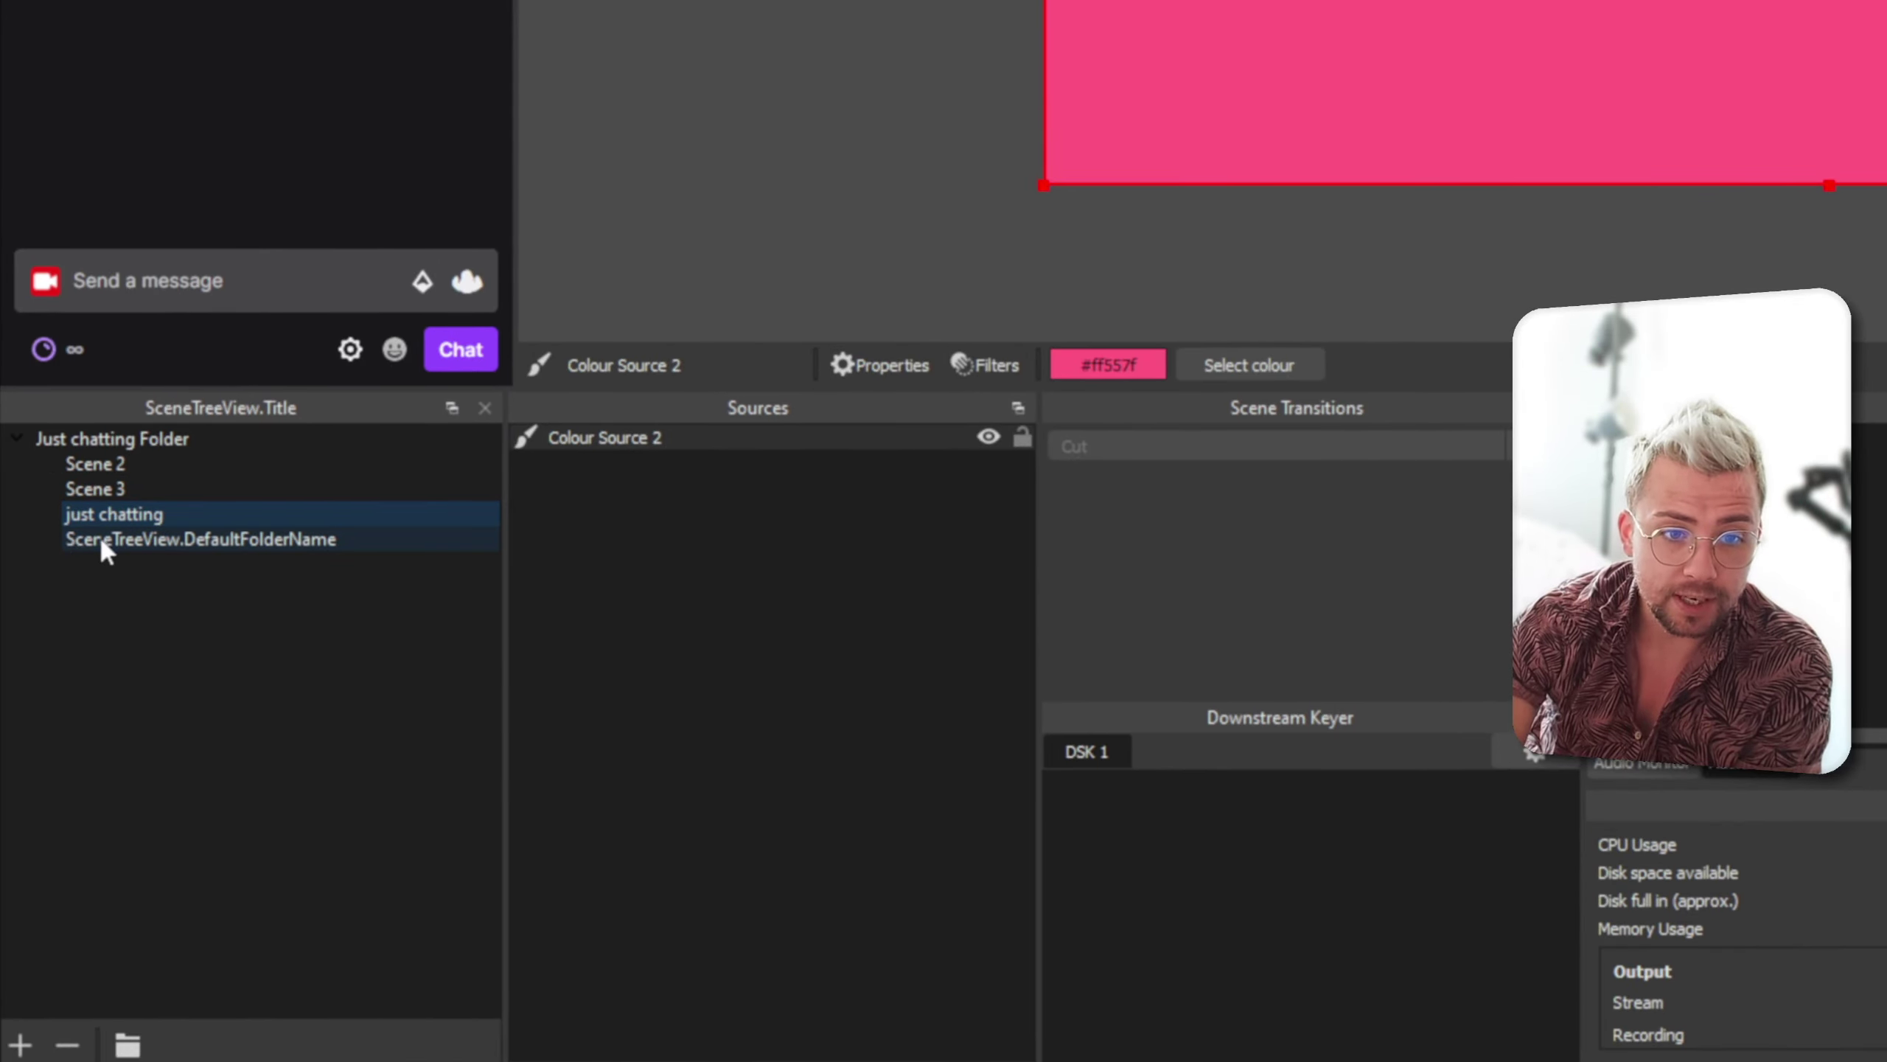
pyautogui.click(100, 535)
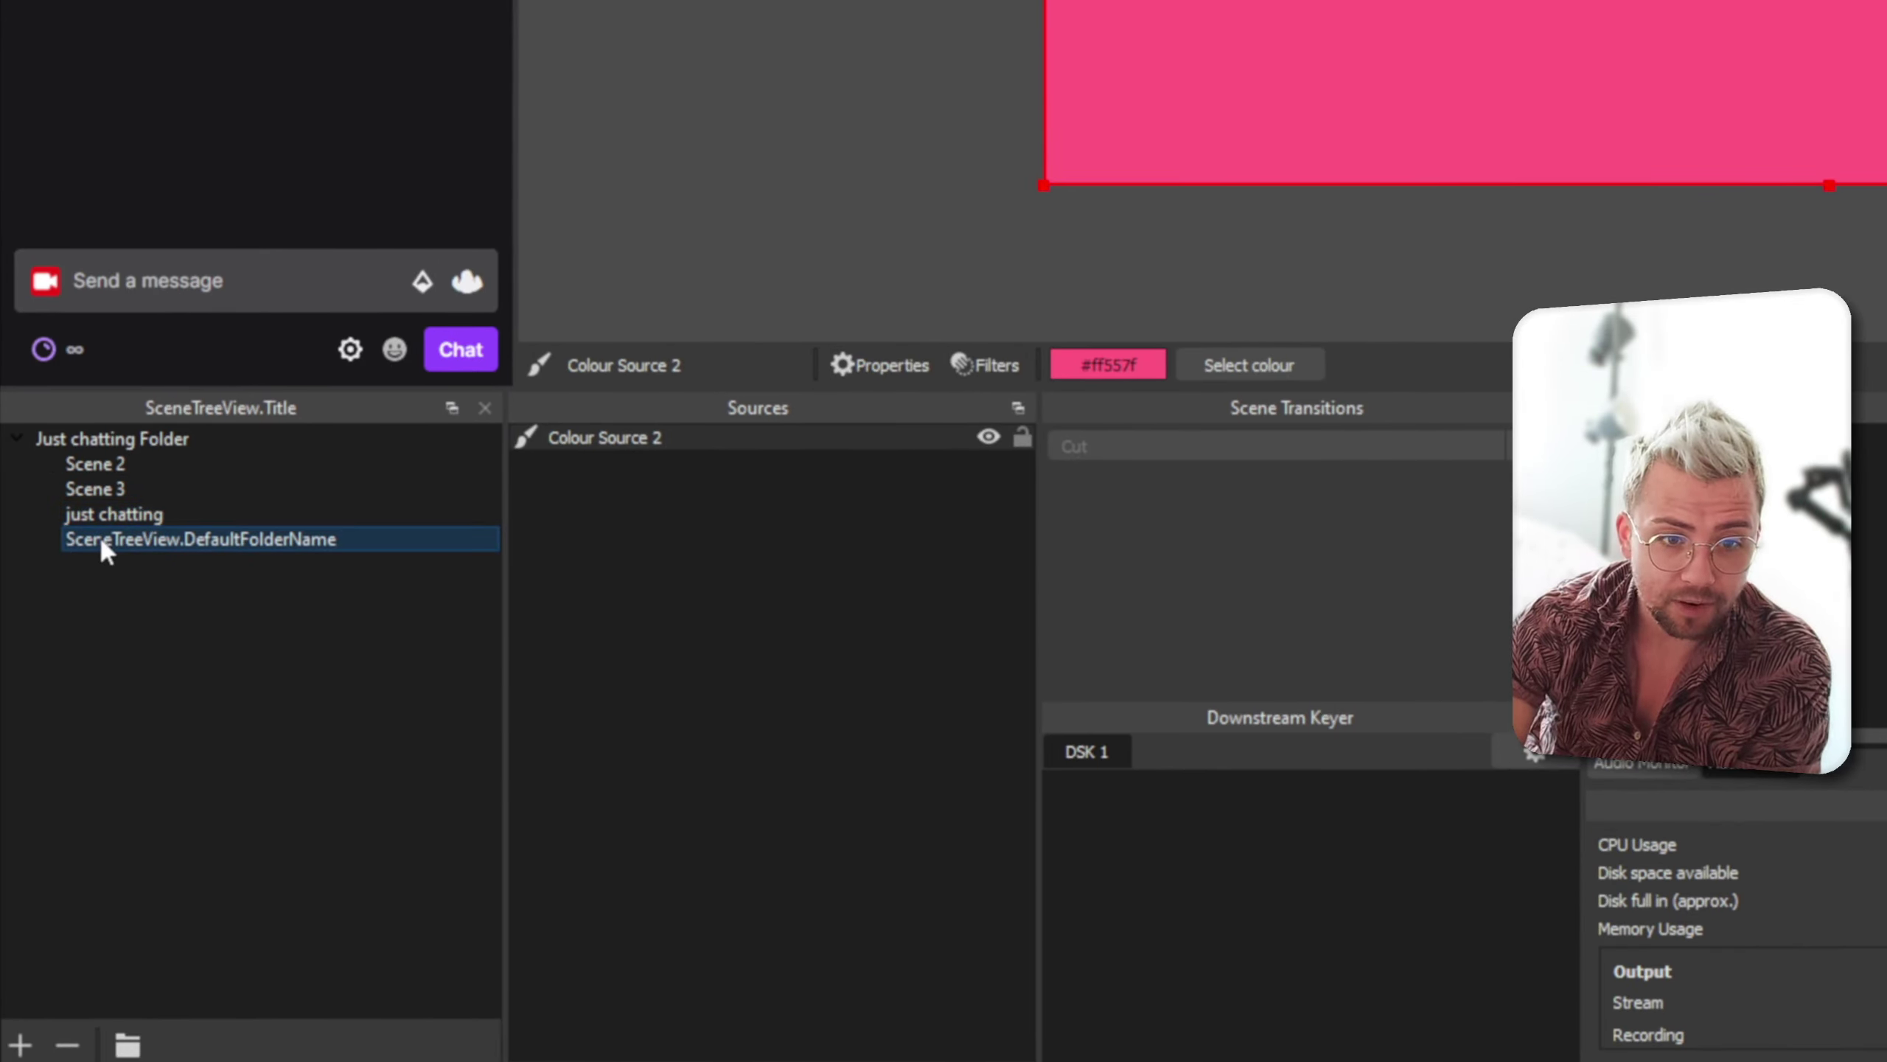
pyautogui.doubleClick(100, 535)
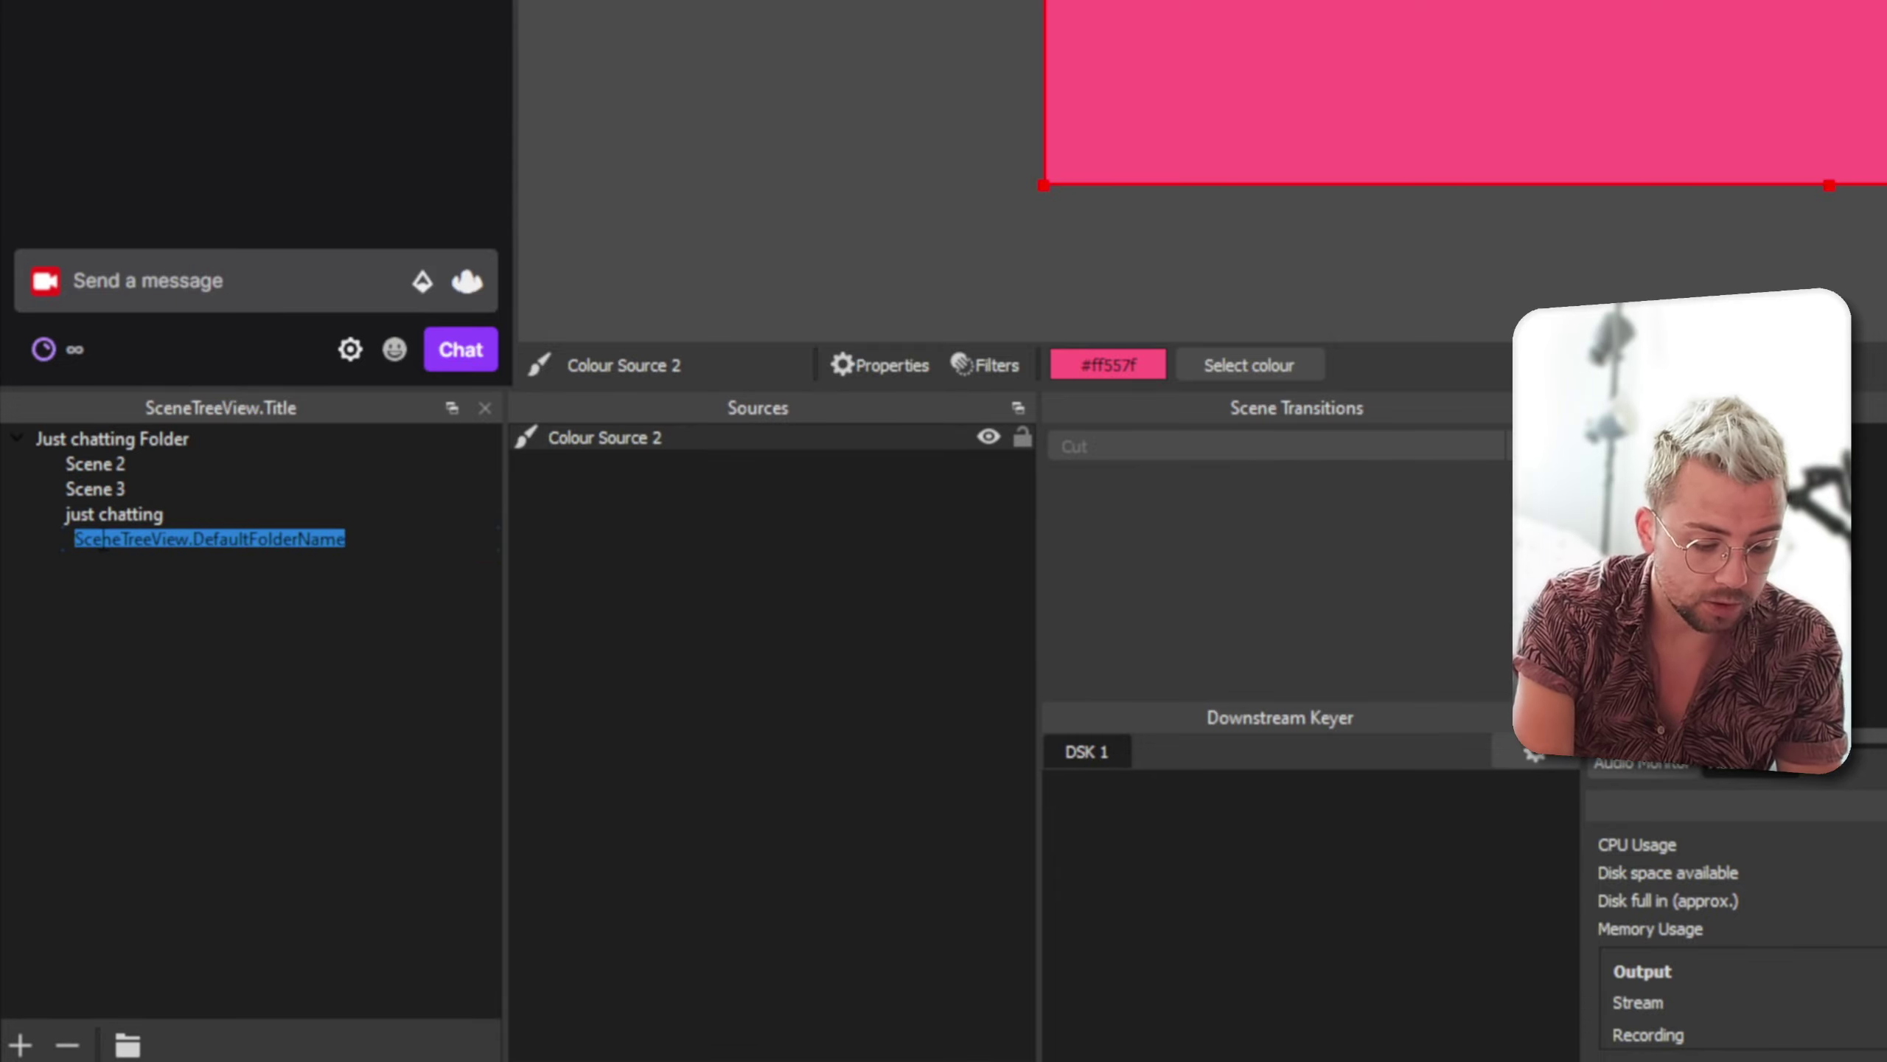
pyautogui.write('Folder 2')
pyautogui.press('Return')
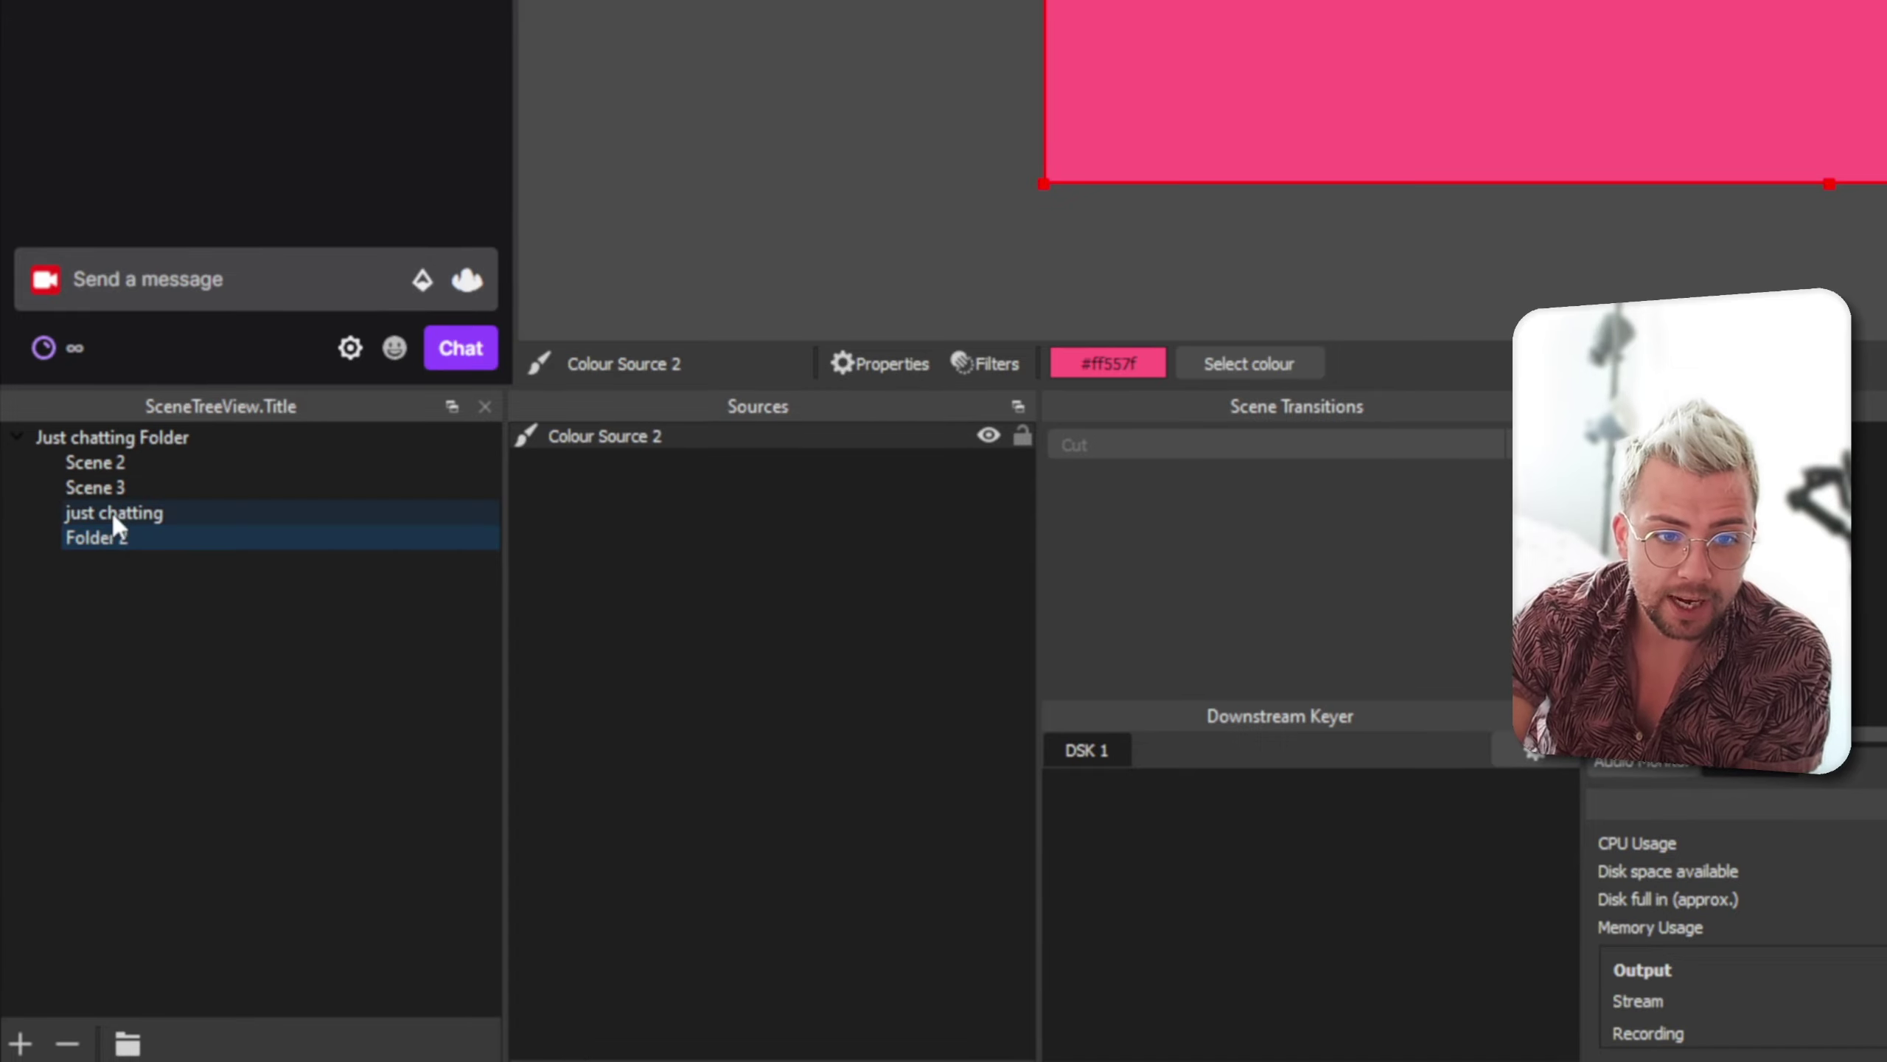
# Move the just chatting scene into Folder 2 and expand it
pyautogui.moveTo(112, 511)
pyautogui.mouseDown()
pyautogui.moveTo(147, 557)
pyautogui.moveTo(131, 535)
pyautogui.mouseUp()
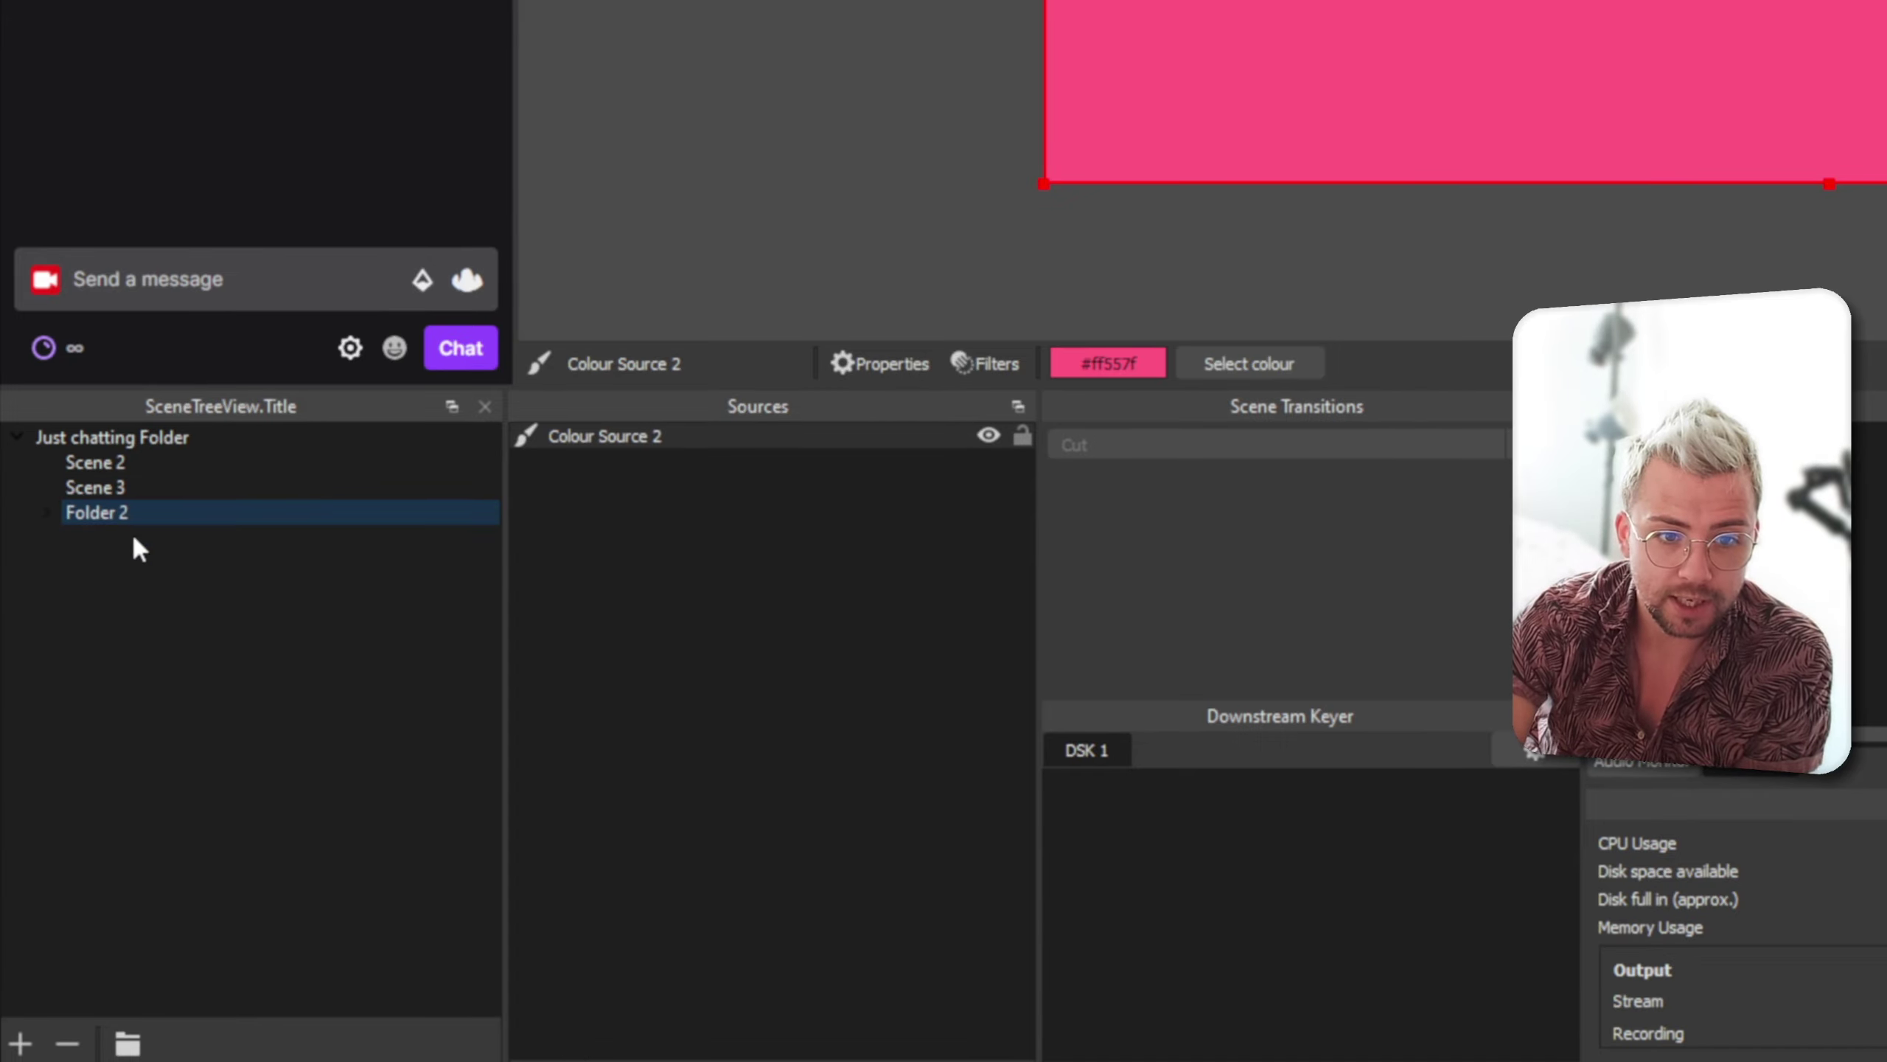
pyautogui.click(45, 512)
pyautogui.keyDown('ctrl'); pyautogui.click(96, 488); pyautogui.keyUp('ctrl')
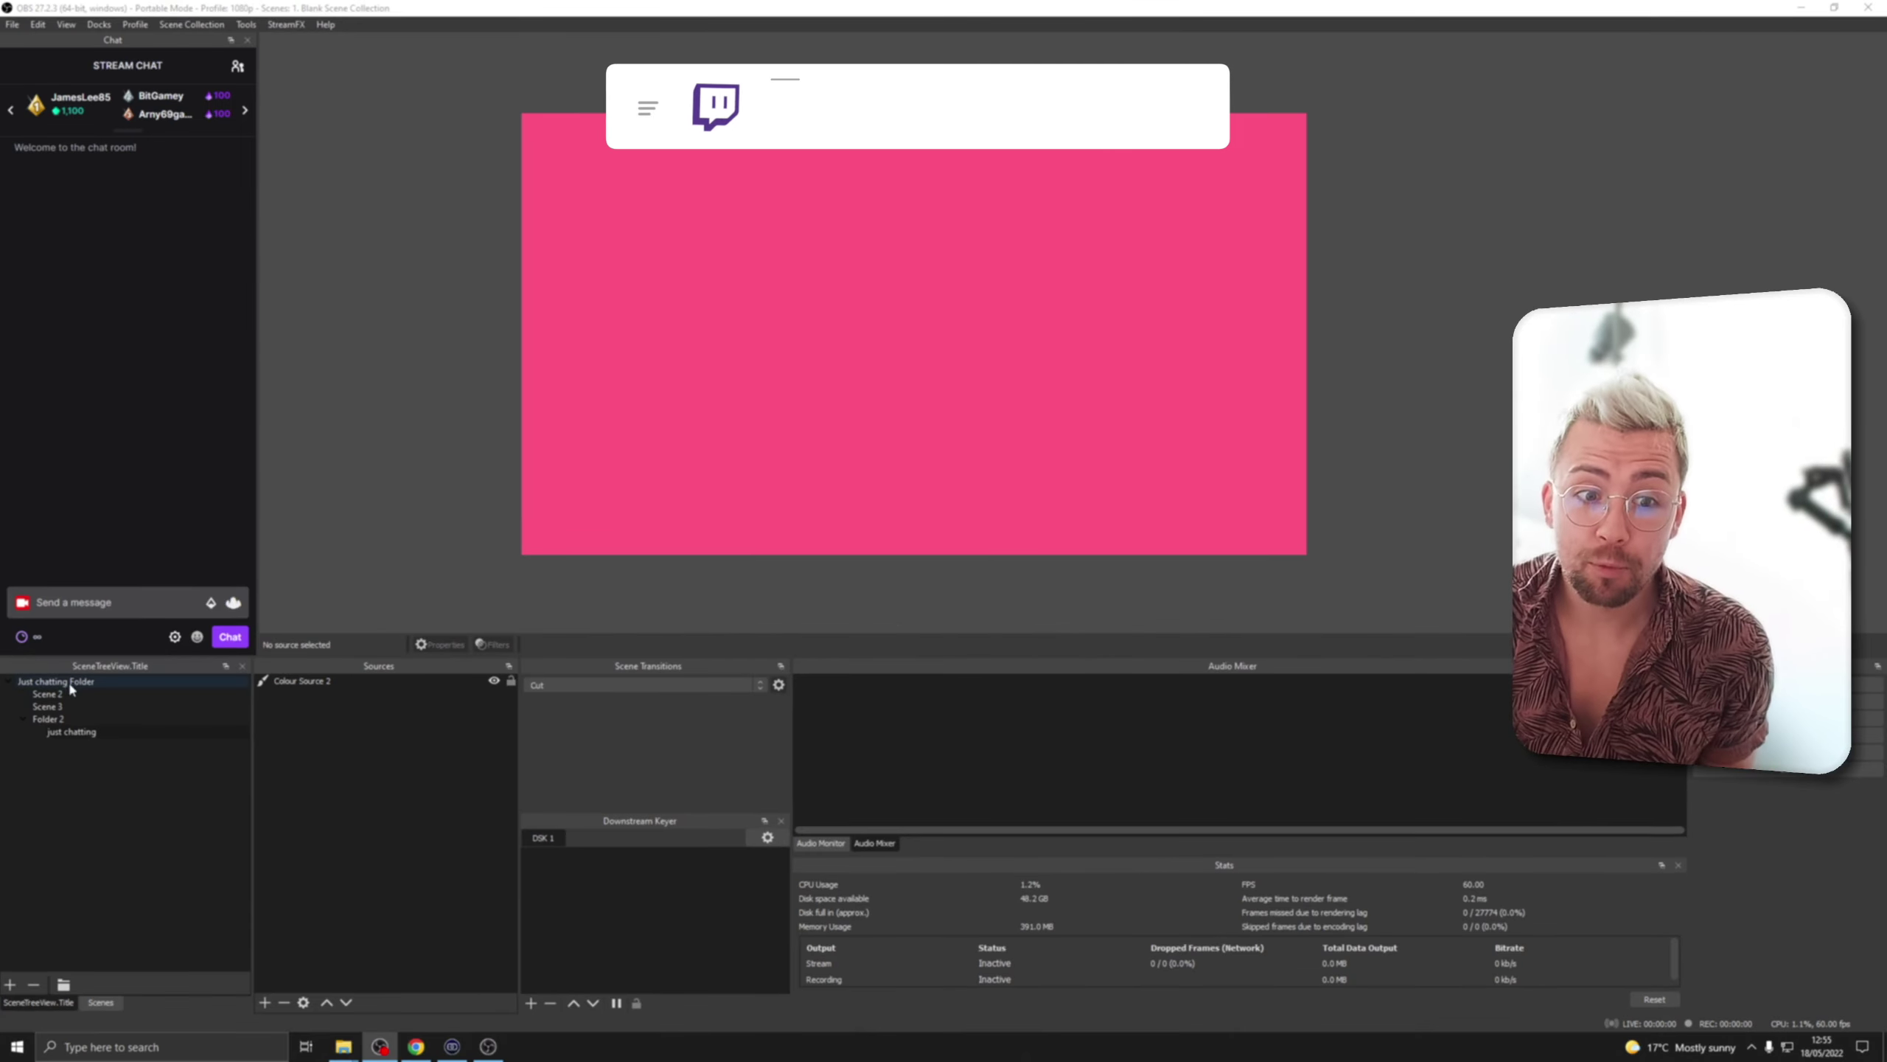
# Add and delete an extra default-named folder in Just chatting Folder, then collapse Folder 2
pyautogui.click(136, 466)
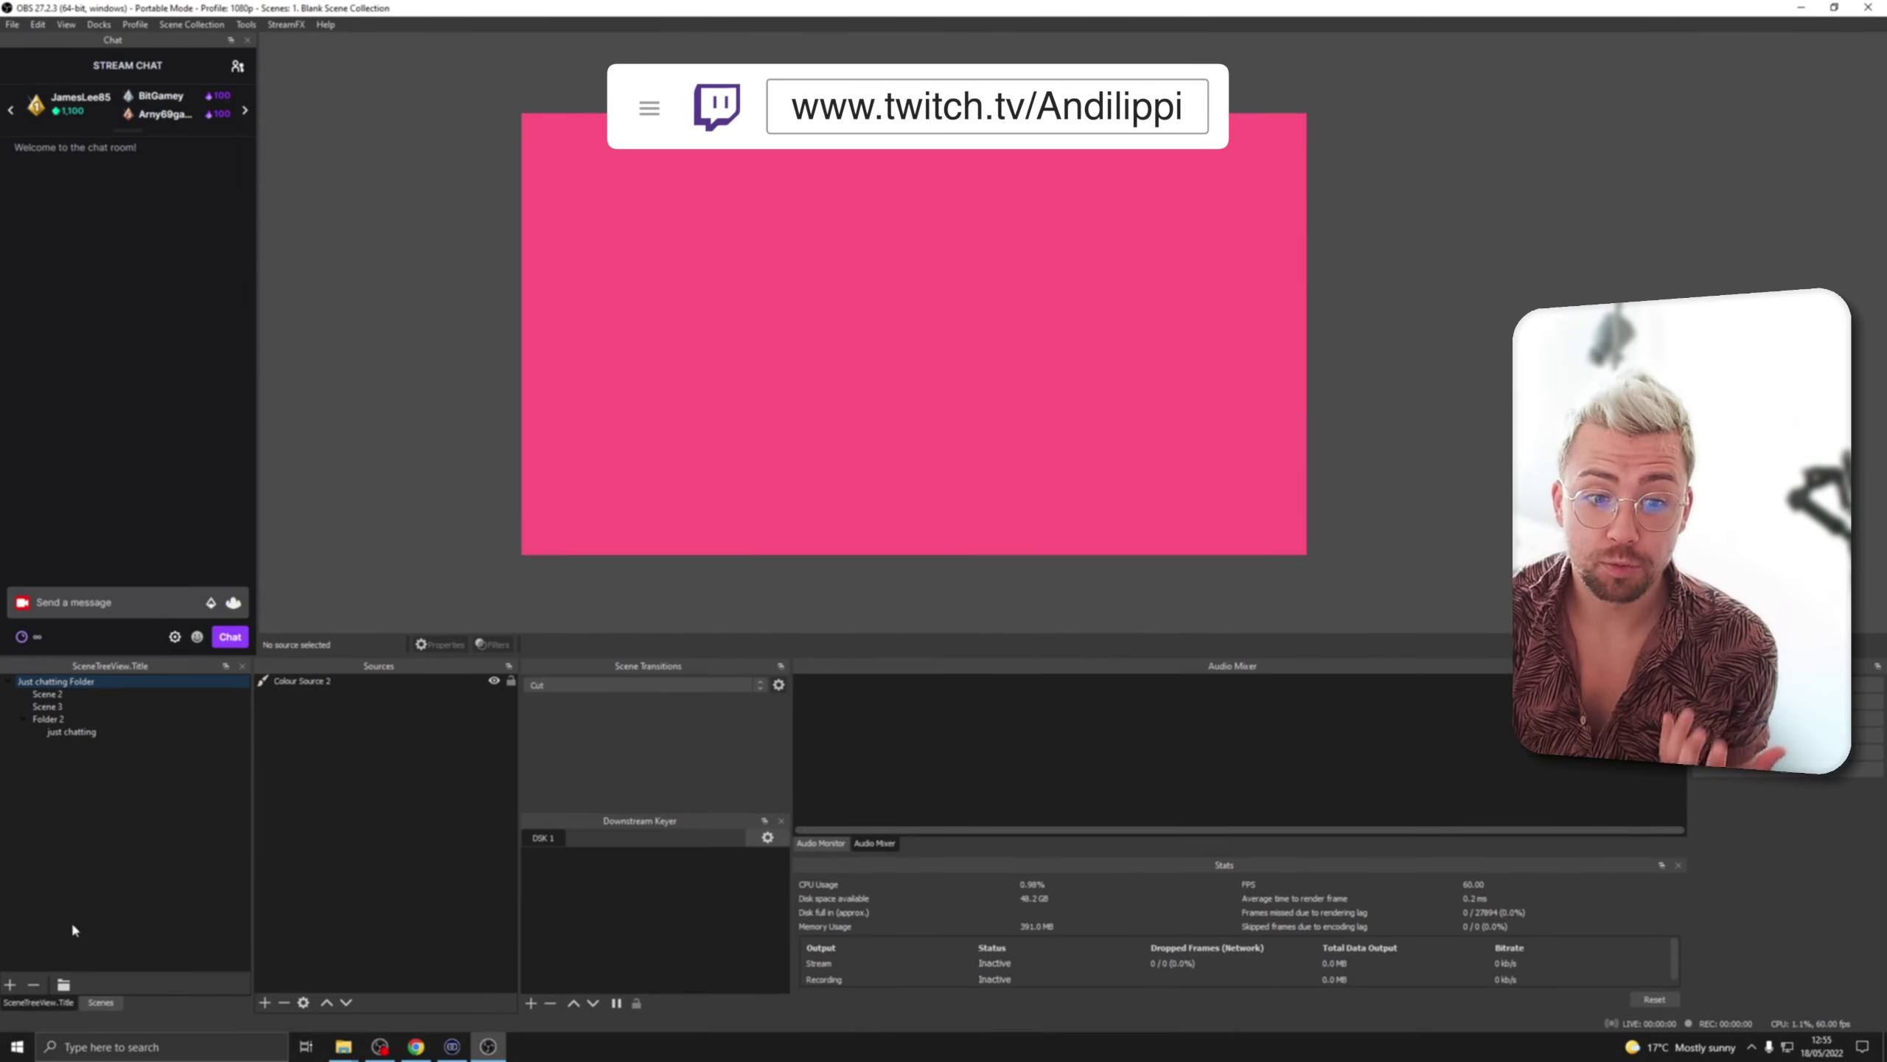
pyautogui.click(66, 984)
pyautogui.click(81, 745)
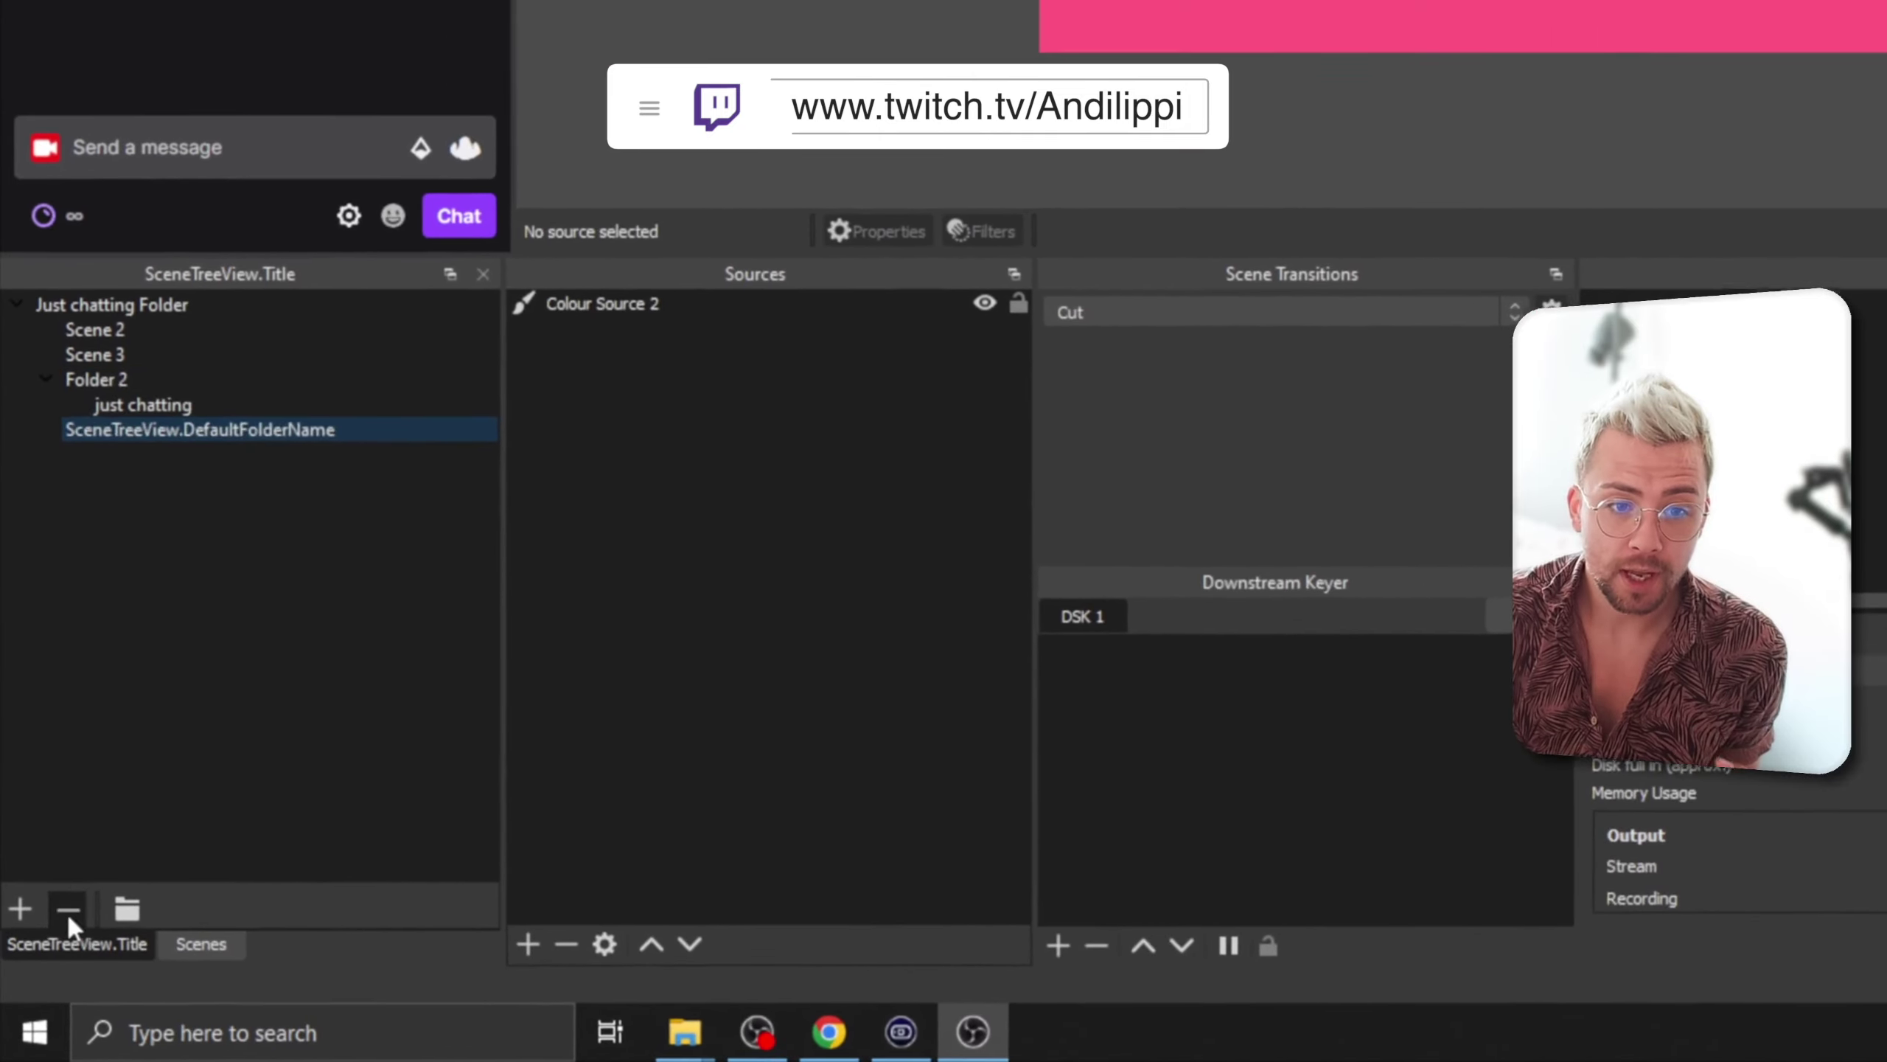
pyautogui.click(33, 984)
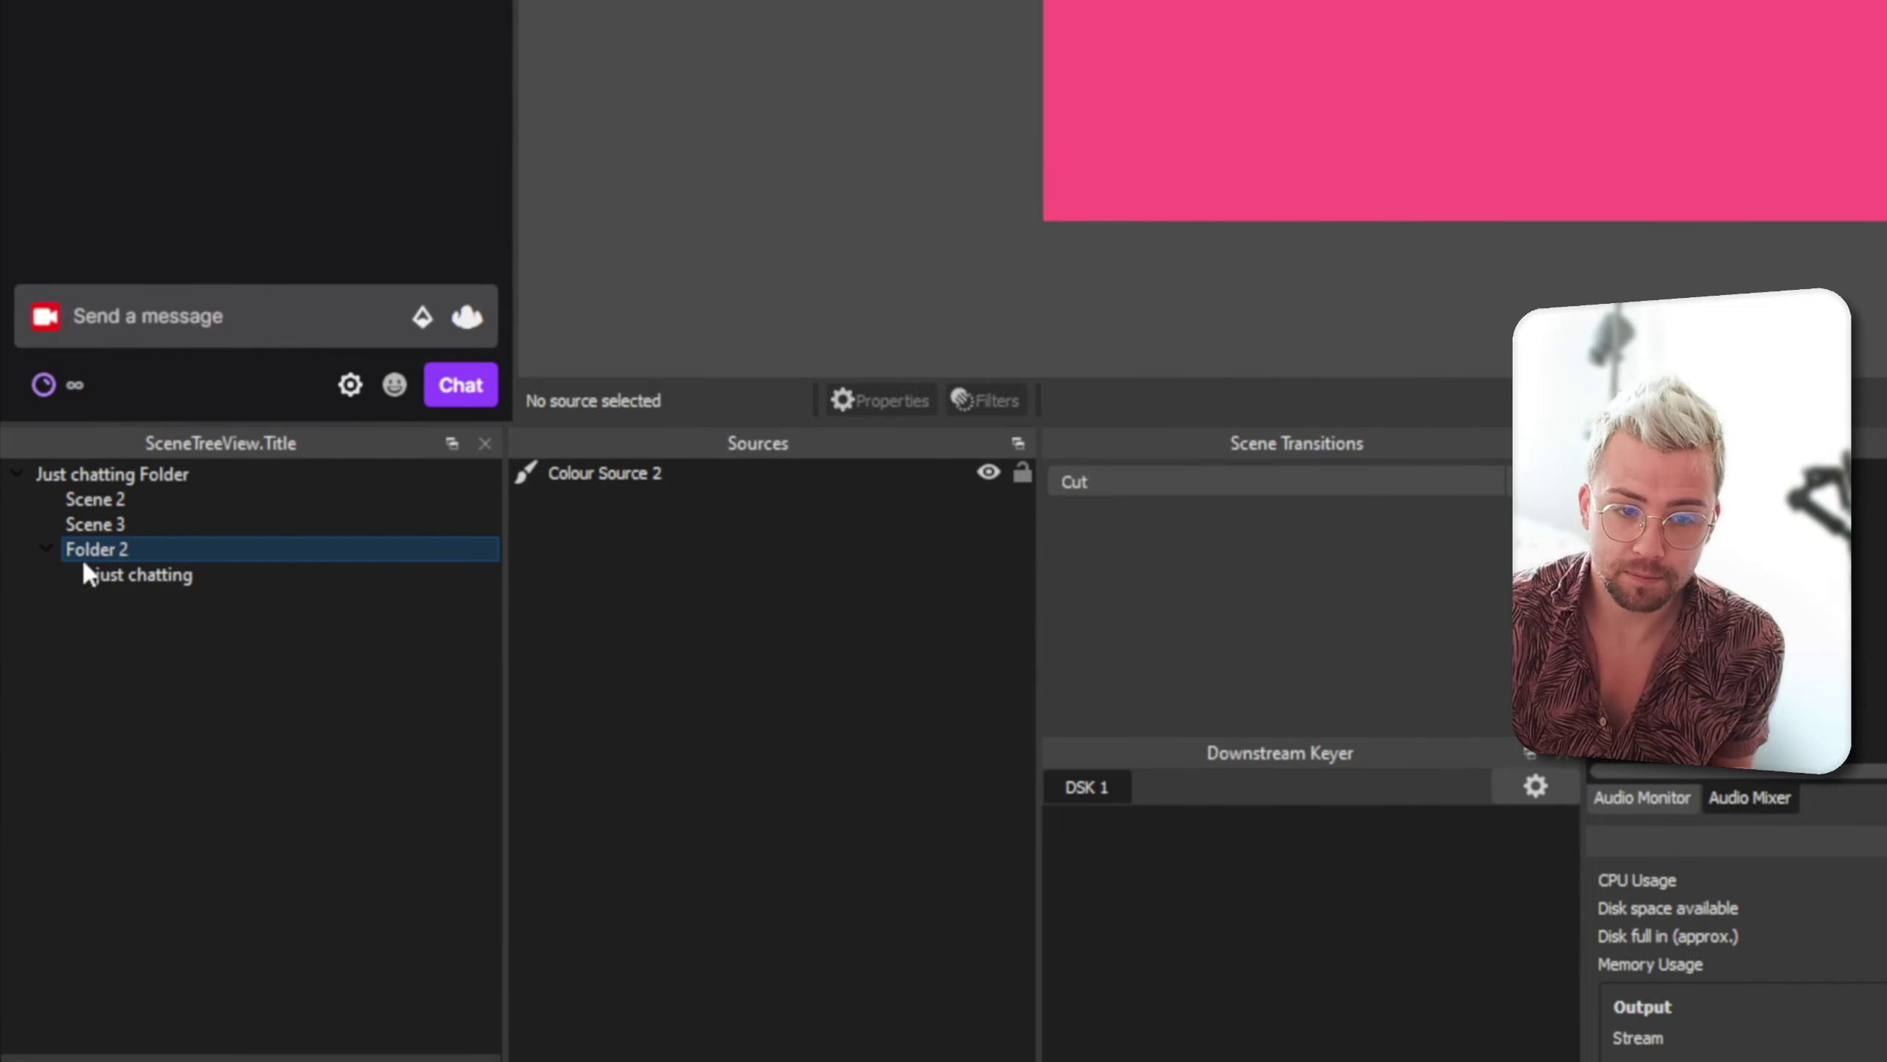
pyautogui.click(46, 548)
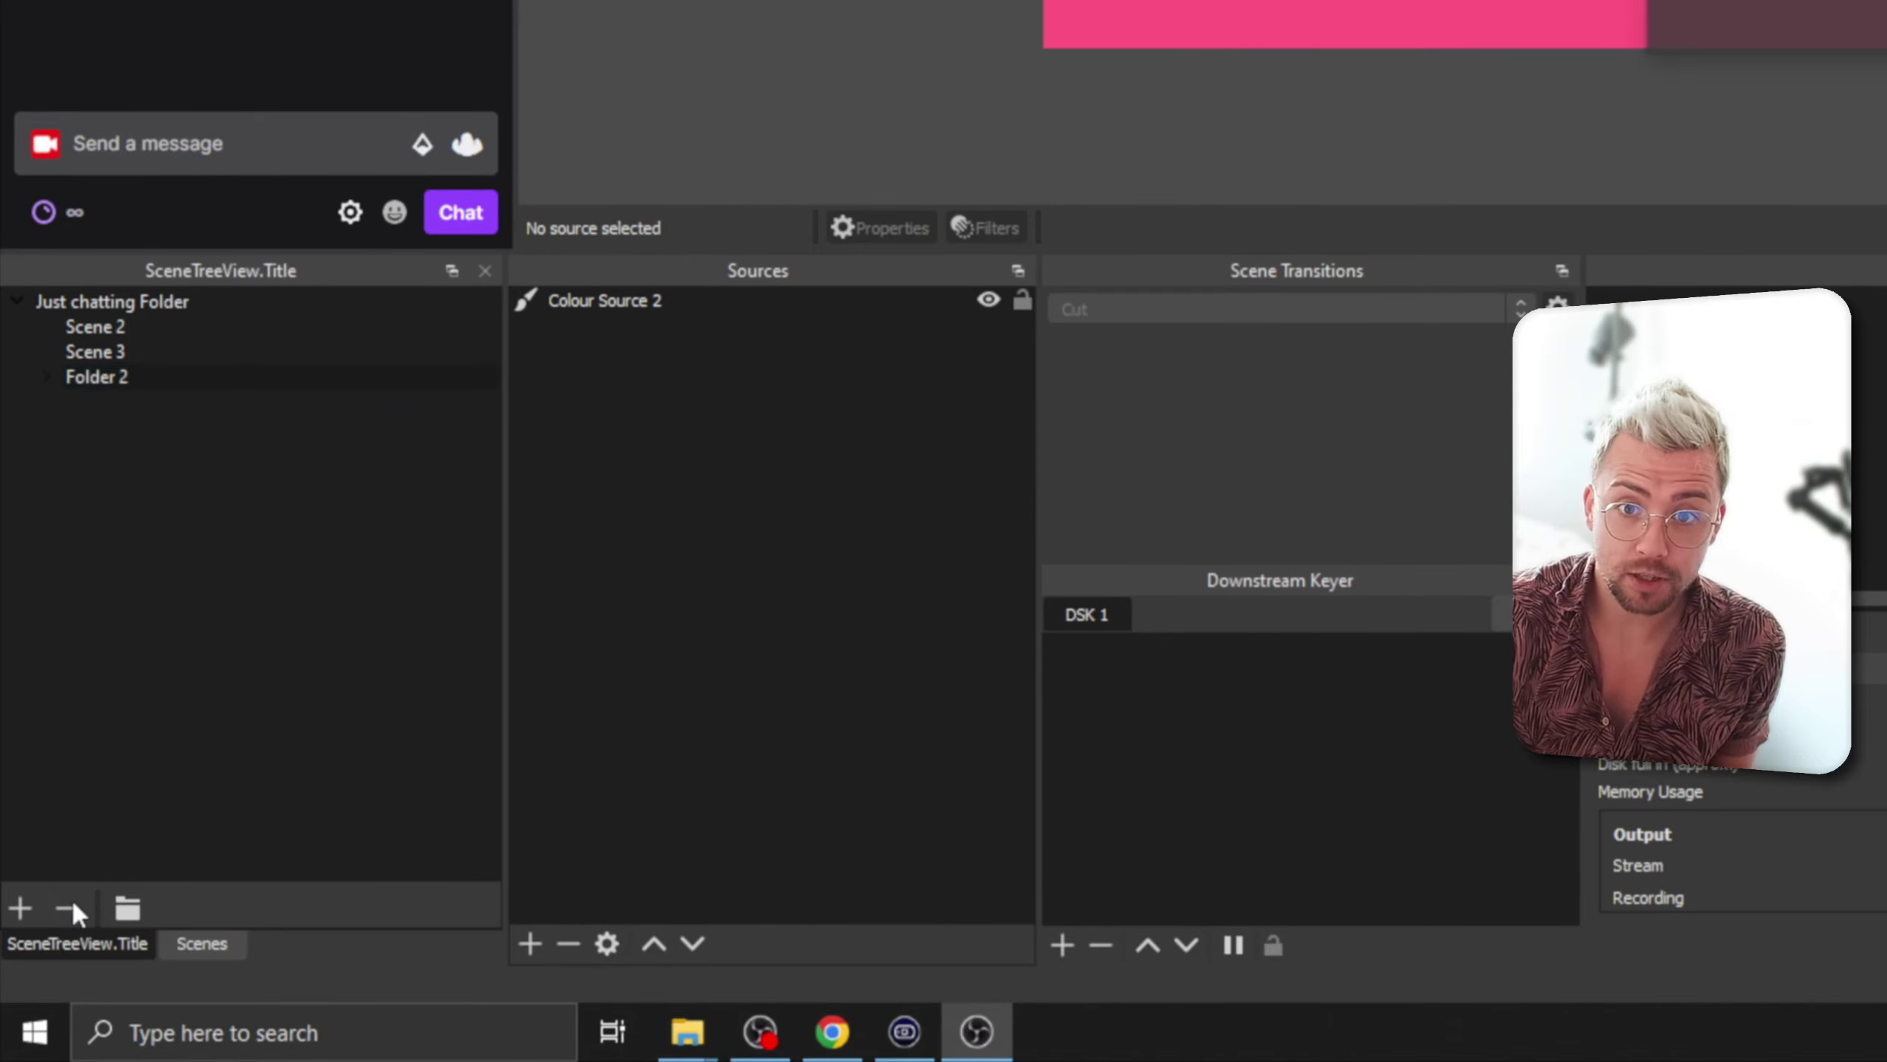
# Remove the just chatting scene, answering Yes in the Confirm Remove prompt
pyautogui.click(71, 900)
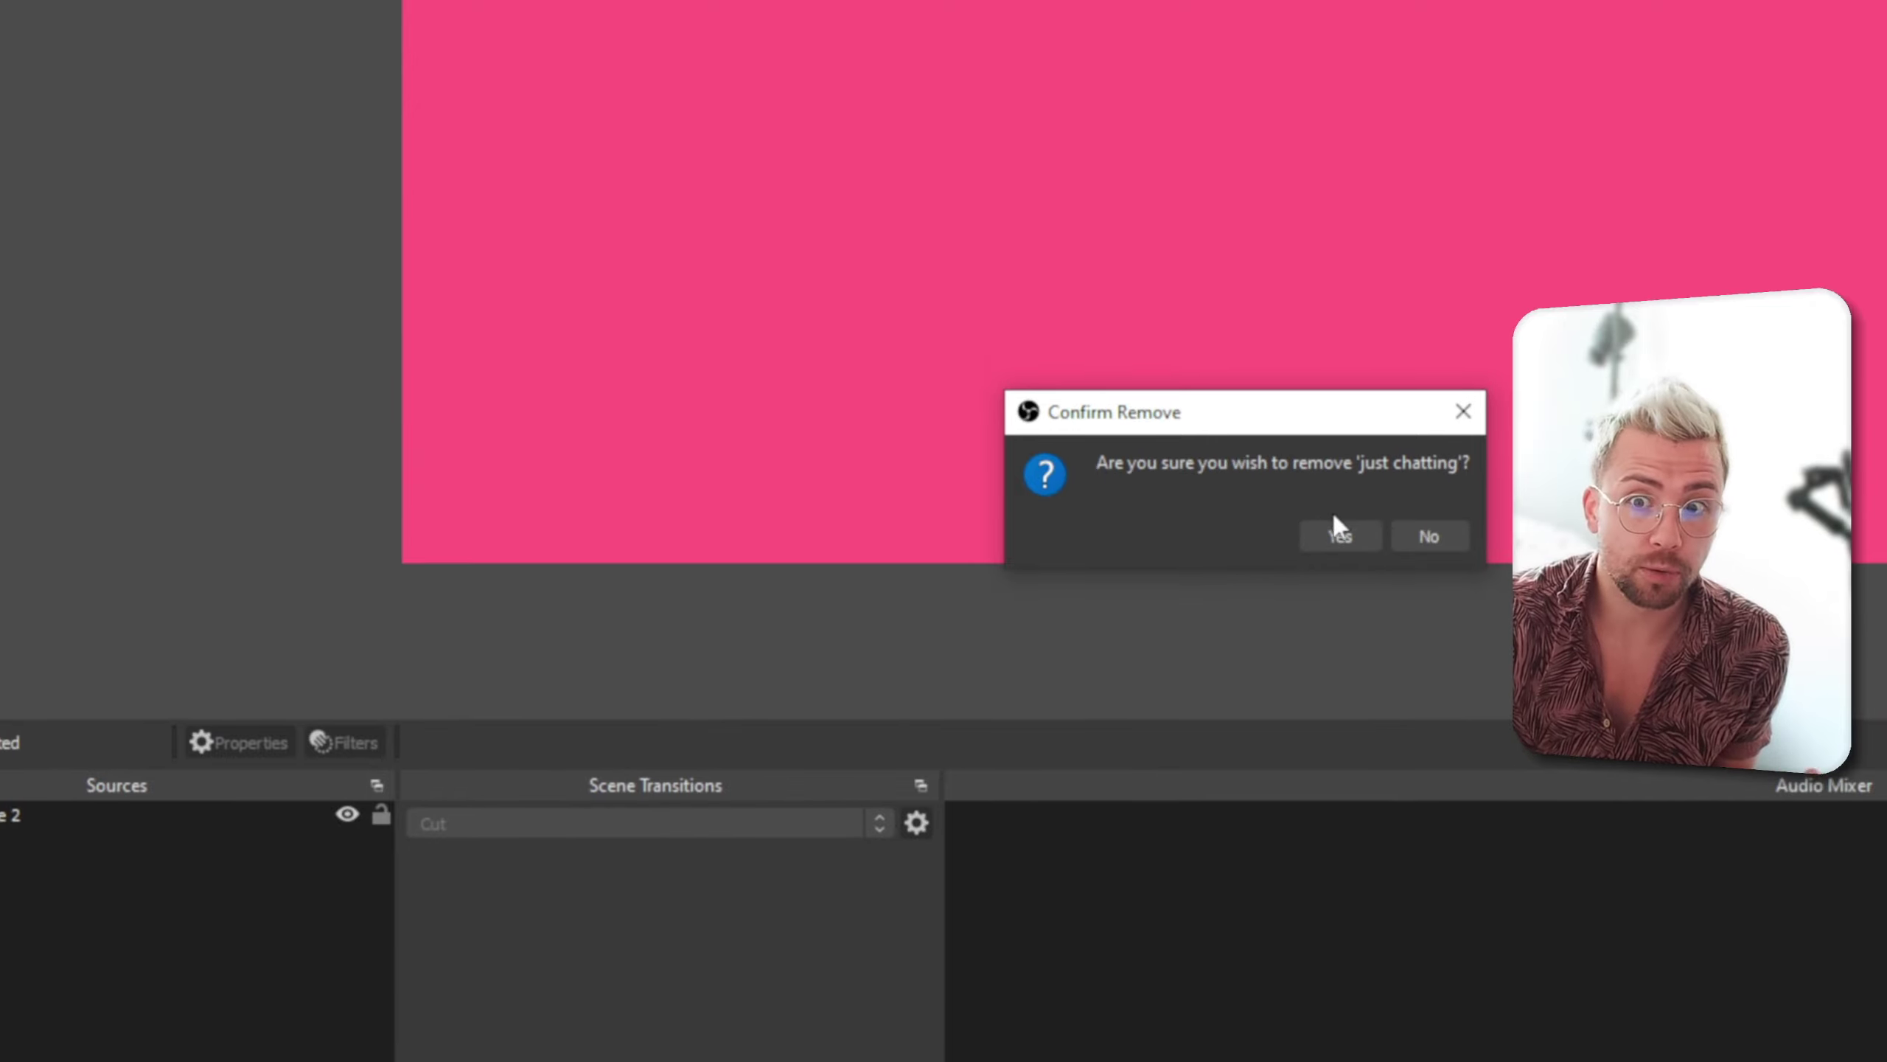
pyautogui.click(1342, 528)
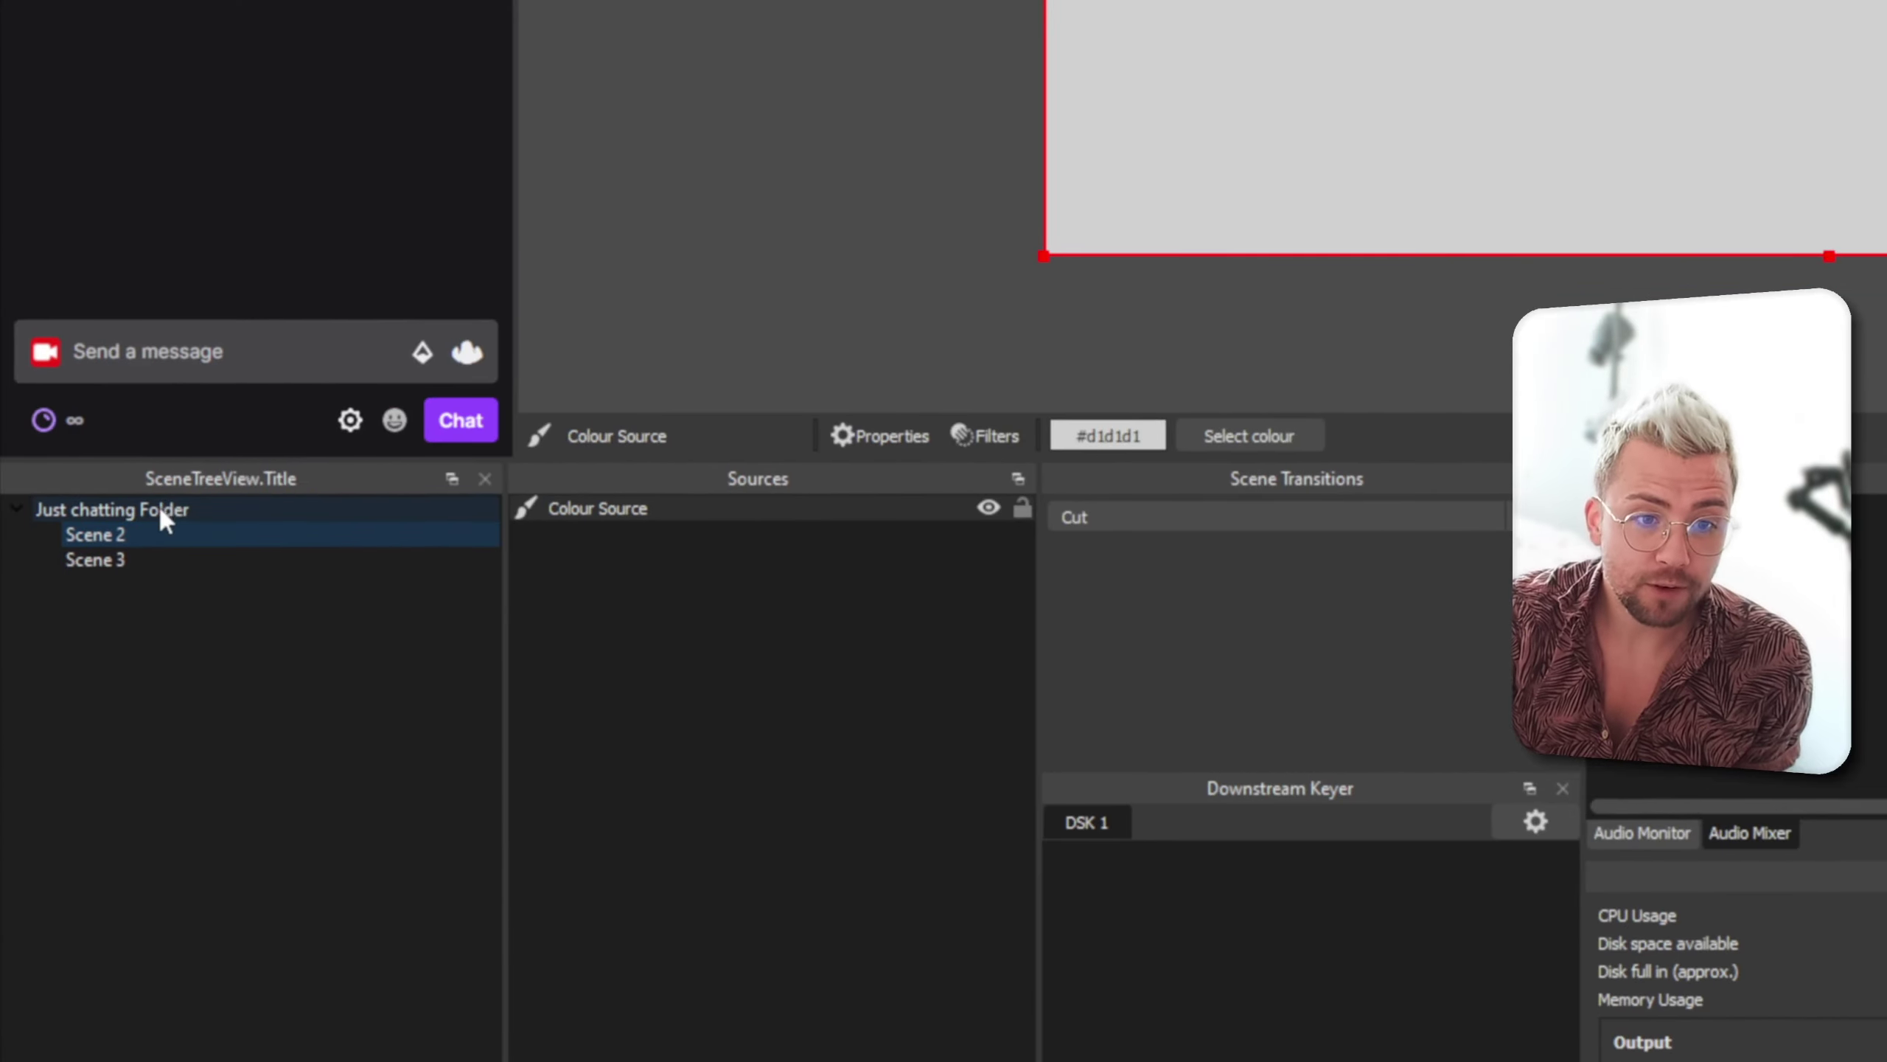
# Switch between Scene 2 and Scene 3 in Just chatting Folder to compare their previews
pyautogui.click(161, 510)
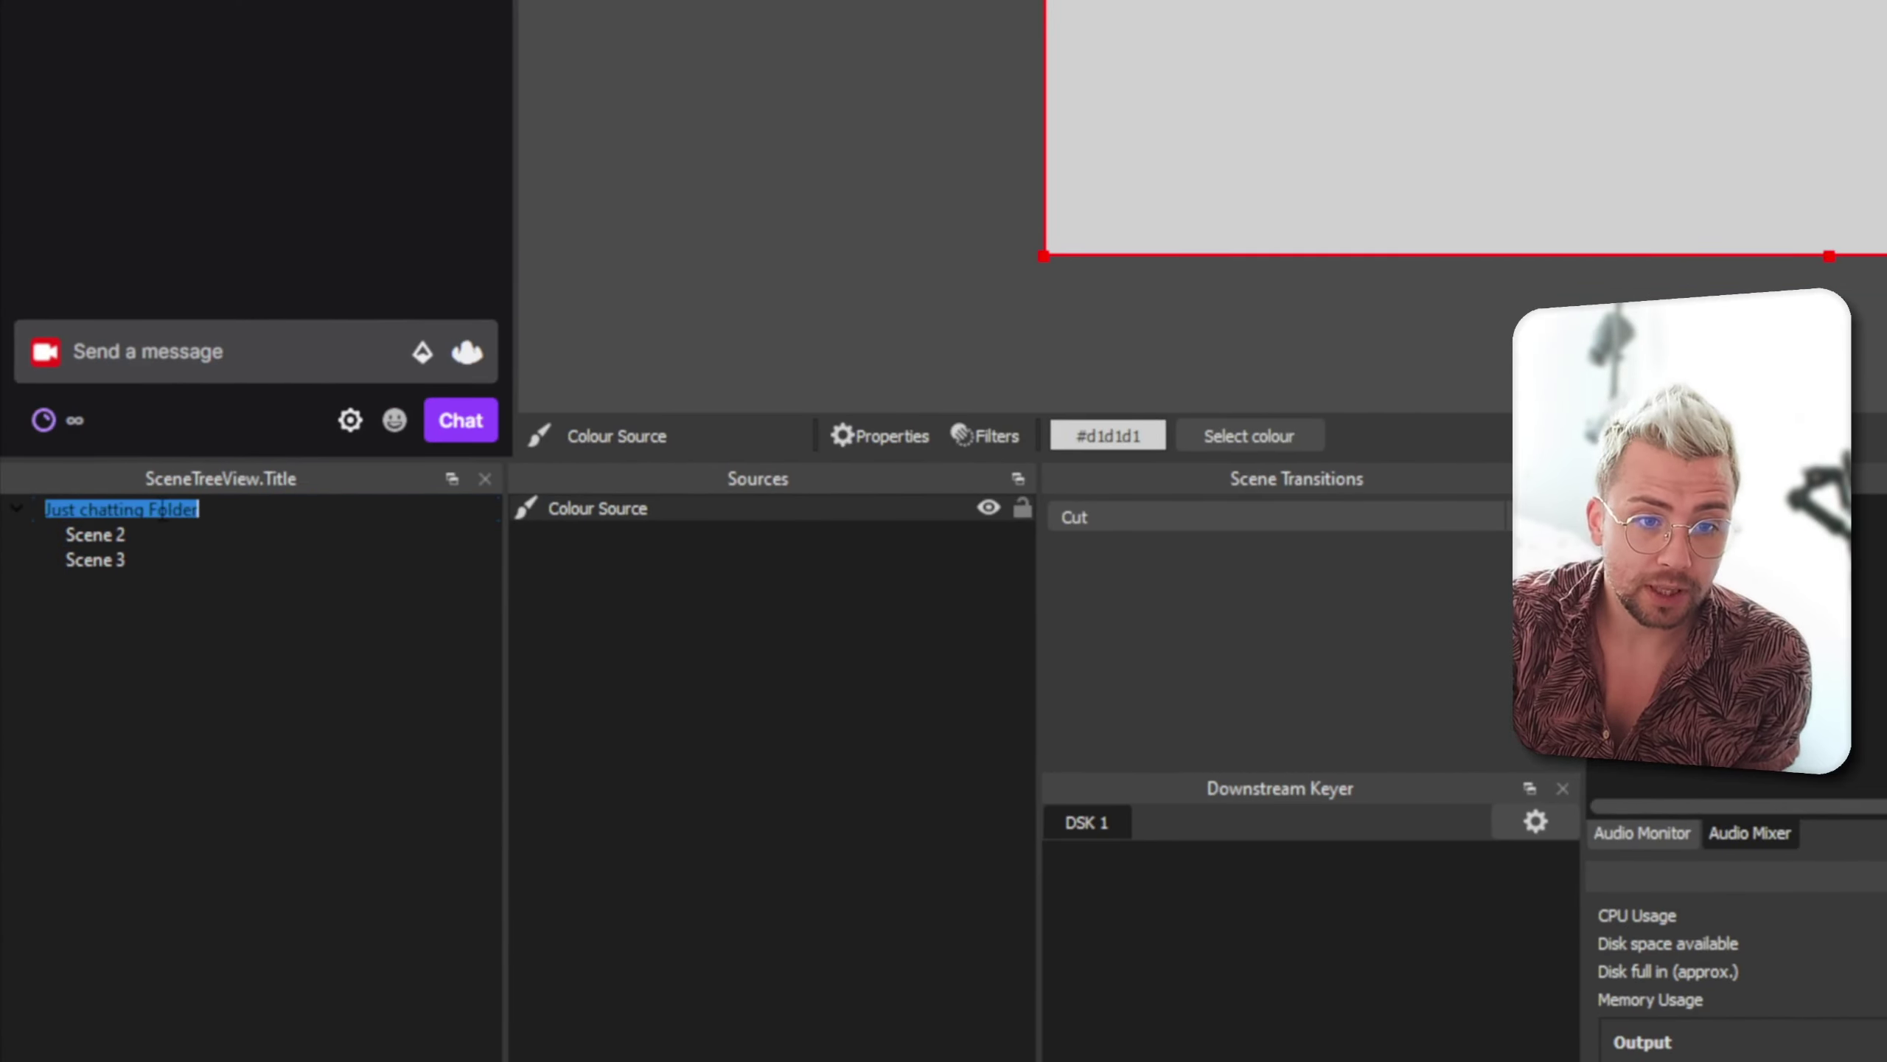
pyautogui.click(100, 533)
pyautogui.click(100, 532)
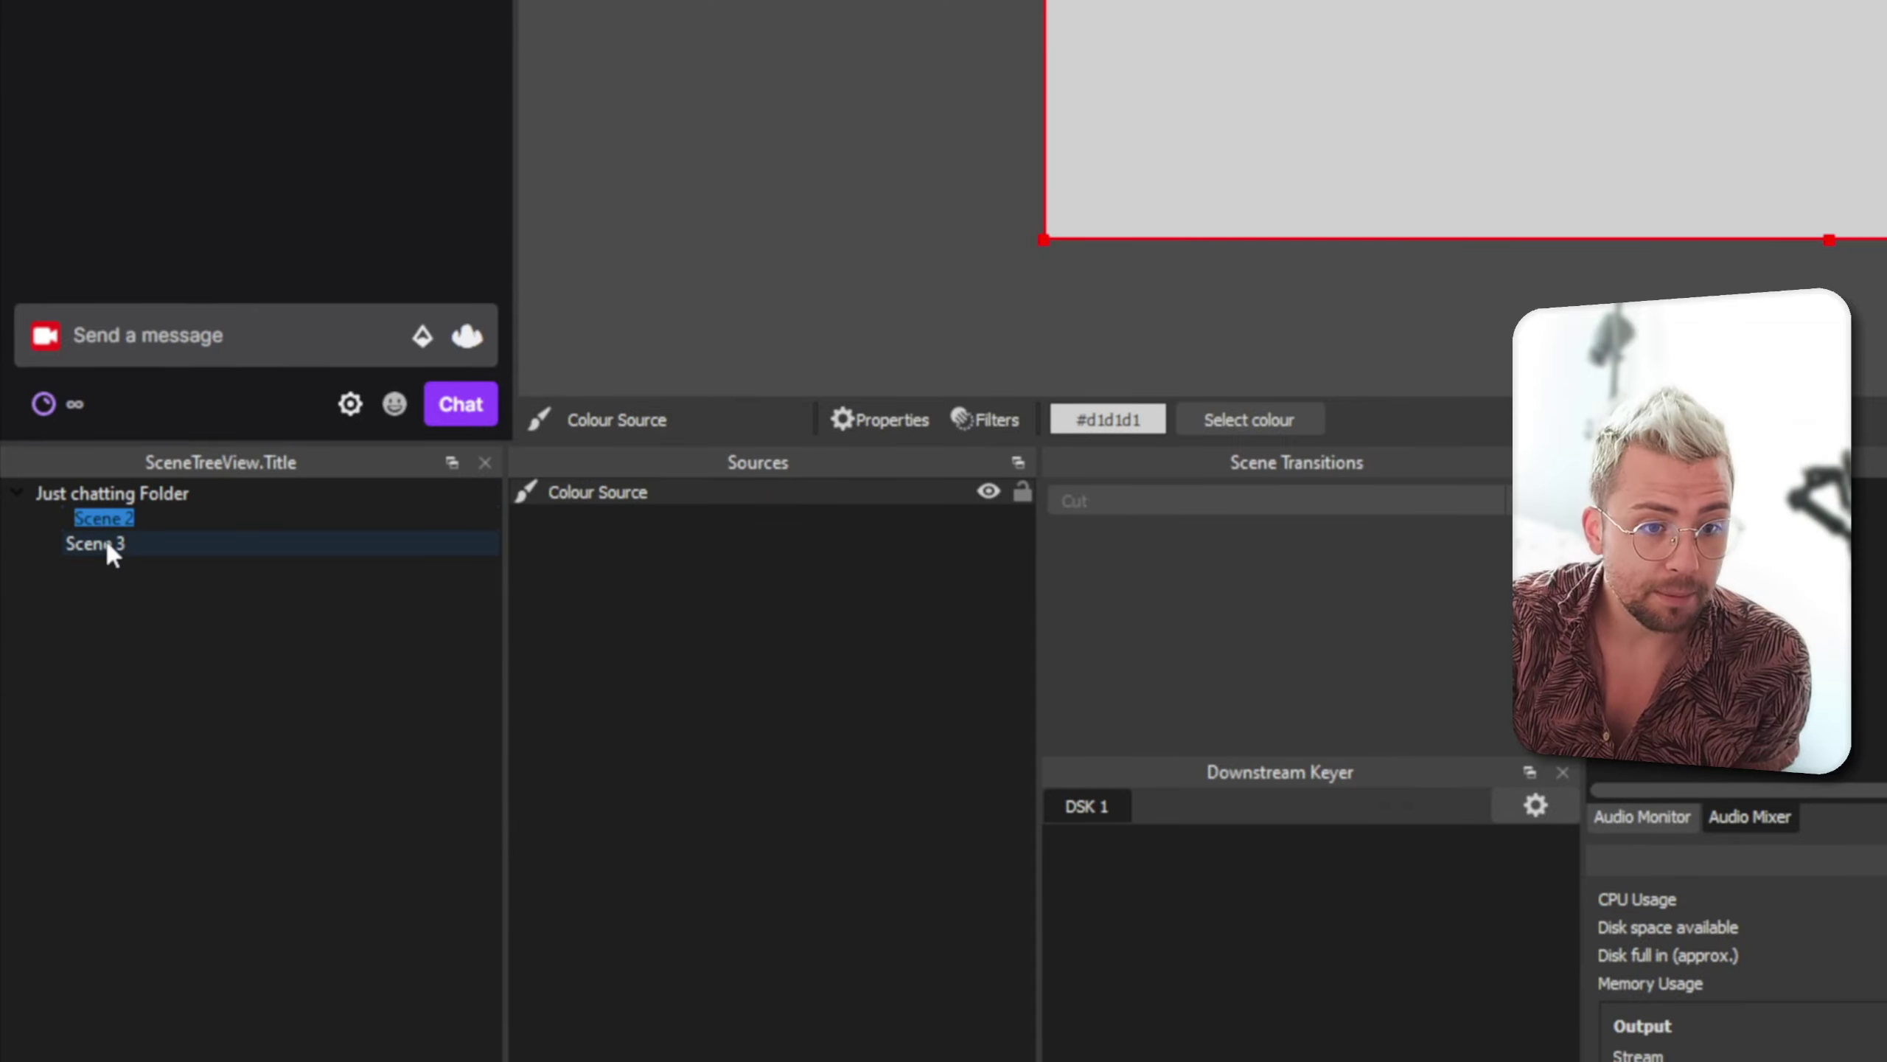
pyautogui.click(108, 544)
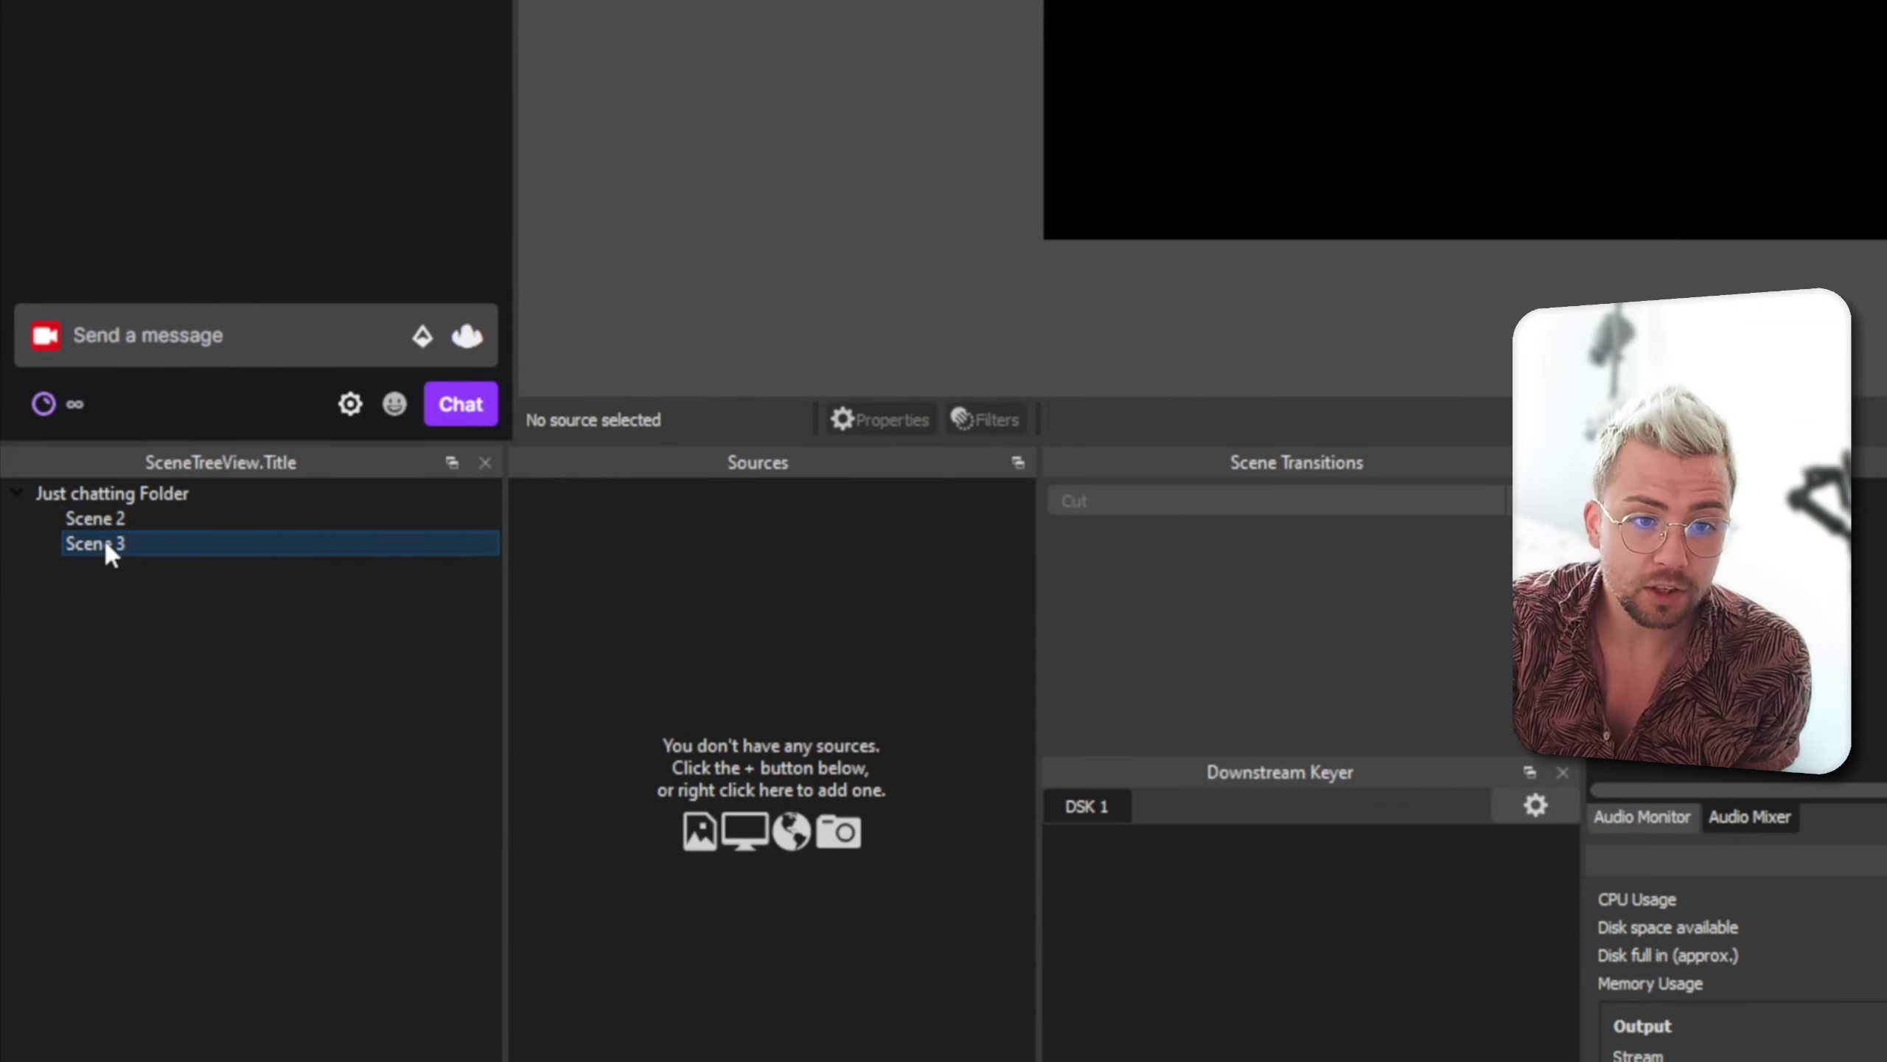
pyautogui.click(107, 545)
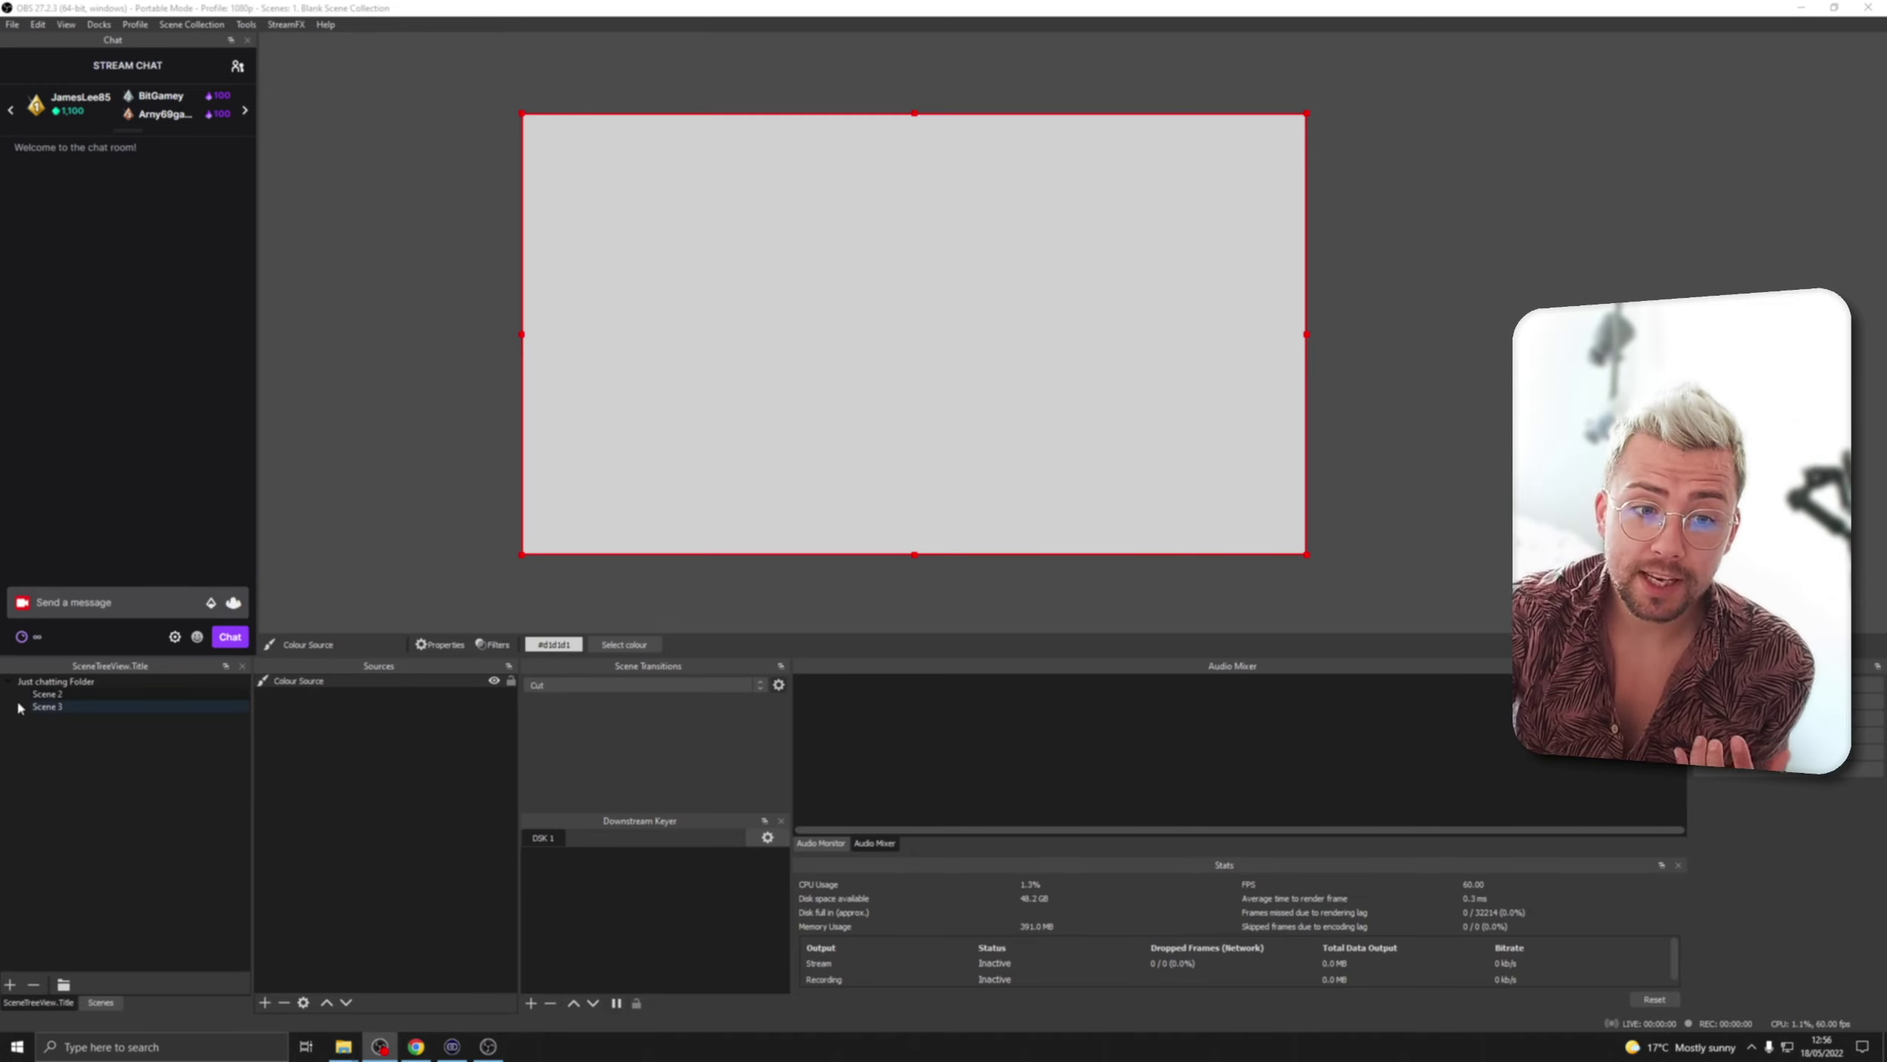
pyautogui.click(48, 694)
pyautogui.click(56, 707)
# Inspect Scene 2's Transition Override options, then show the regular Scenes list
pyautogui.click(58, 695)
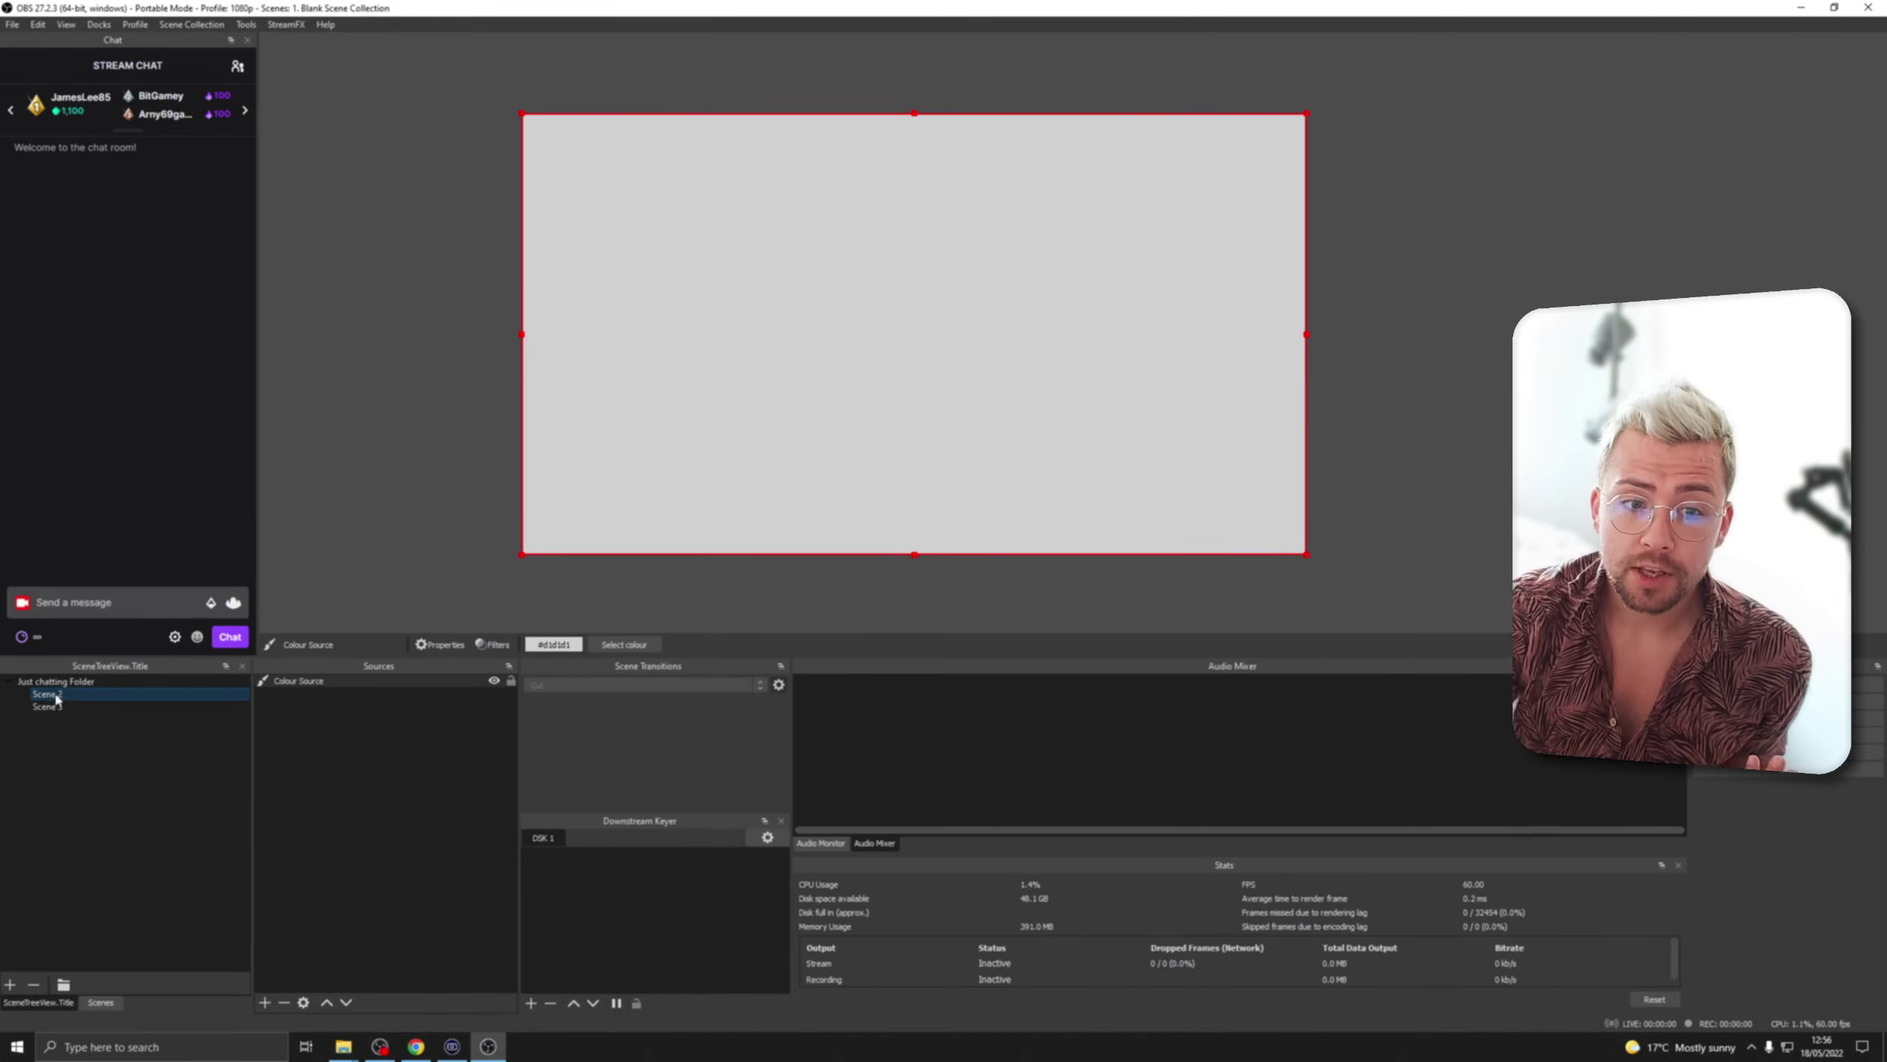
pyautogui.rightClick(57, 697)
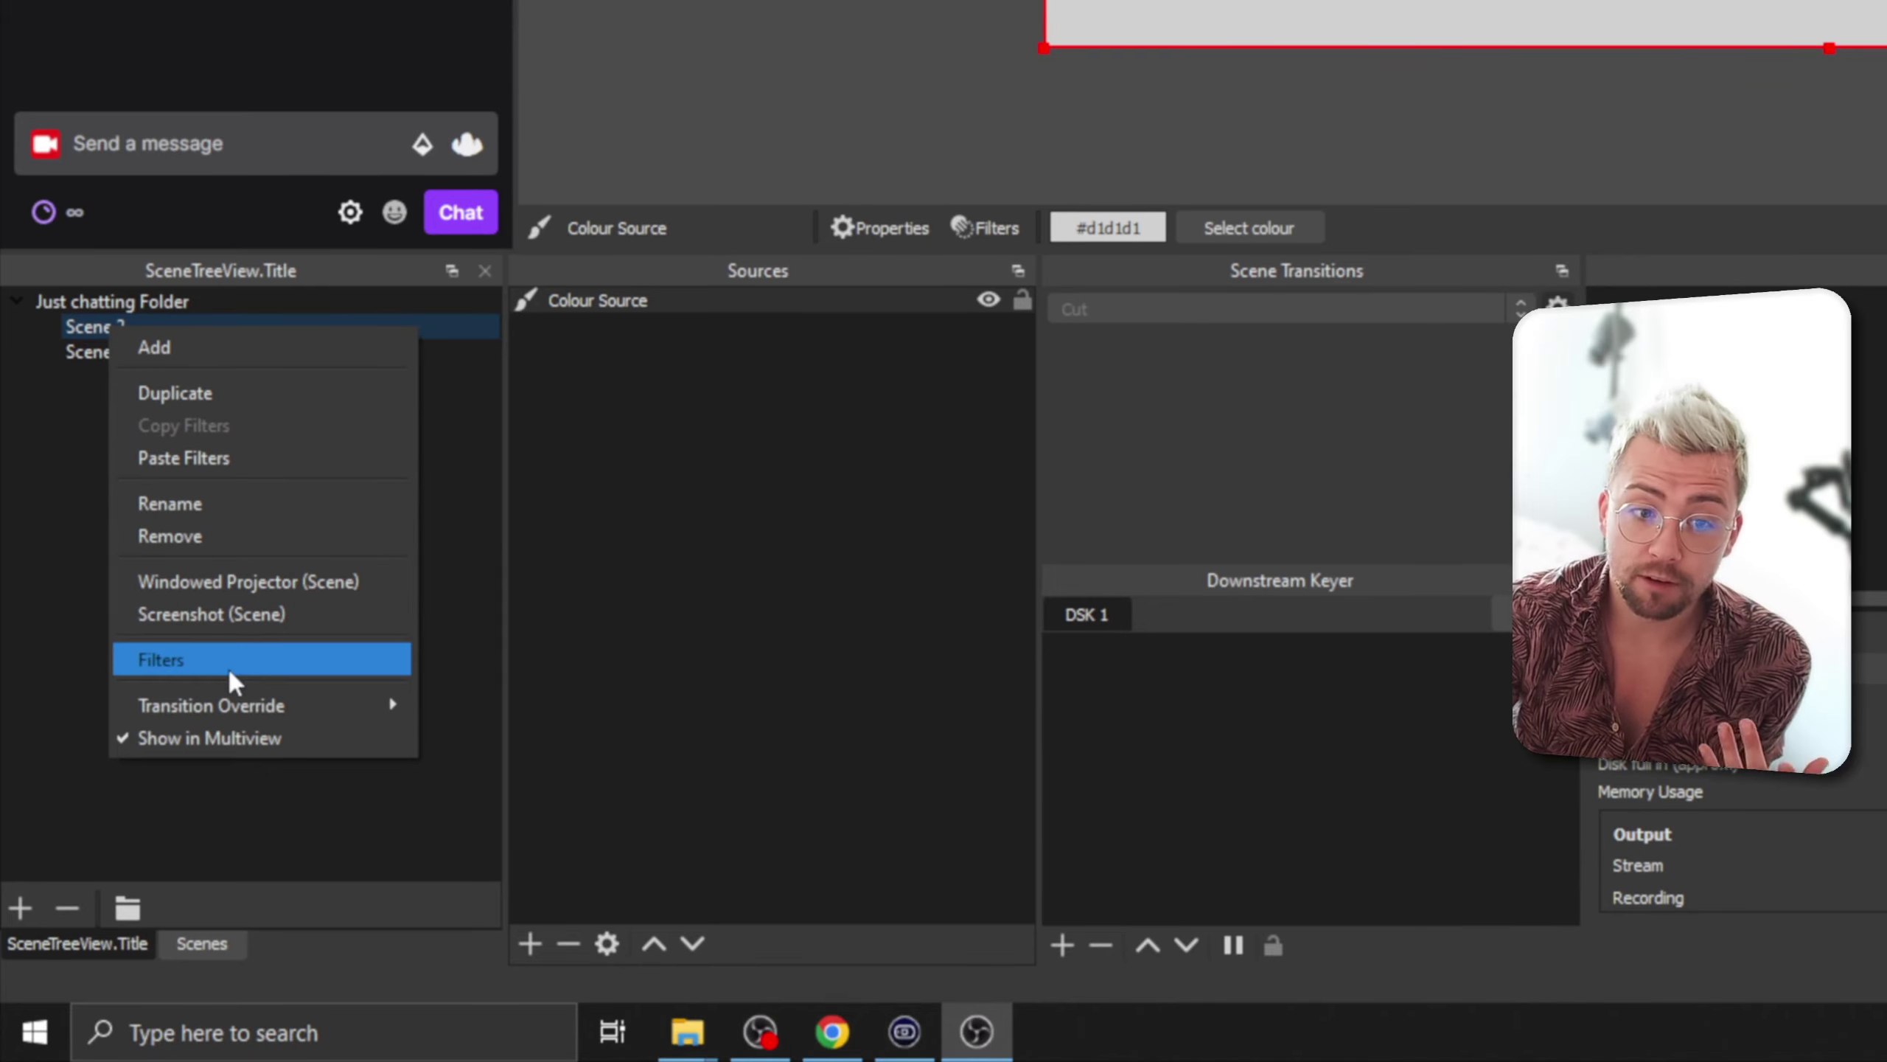
pyautogui.moveTo(247, 707)
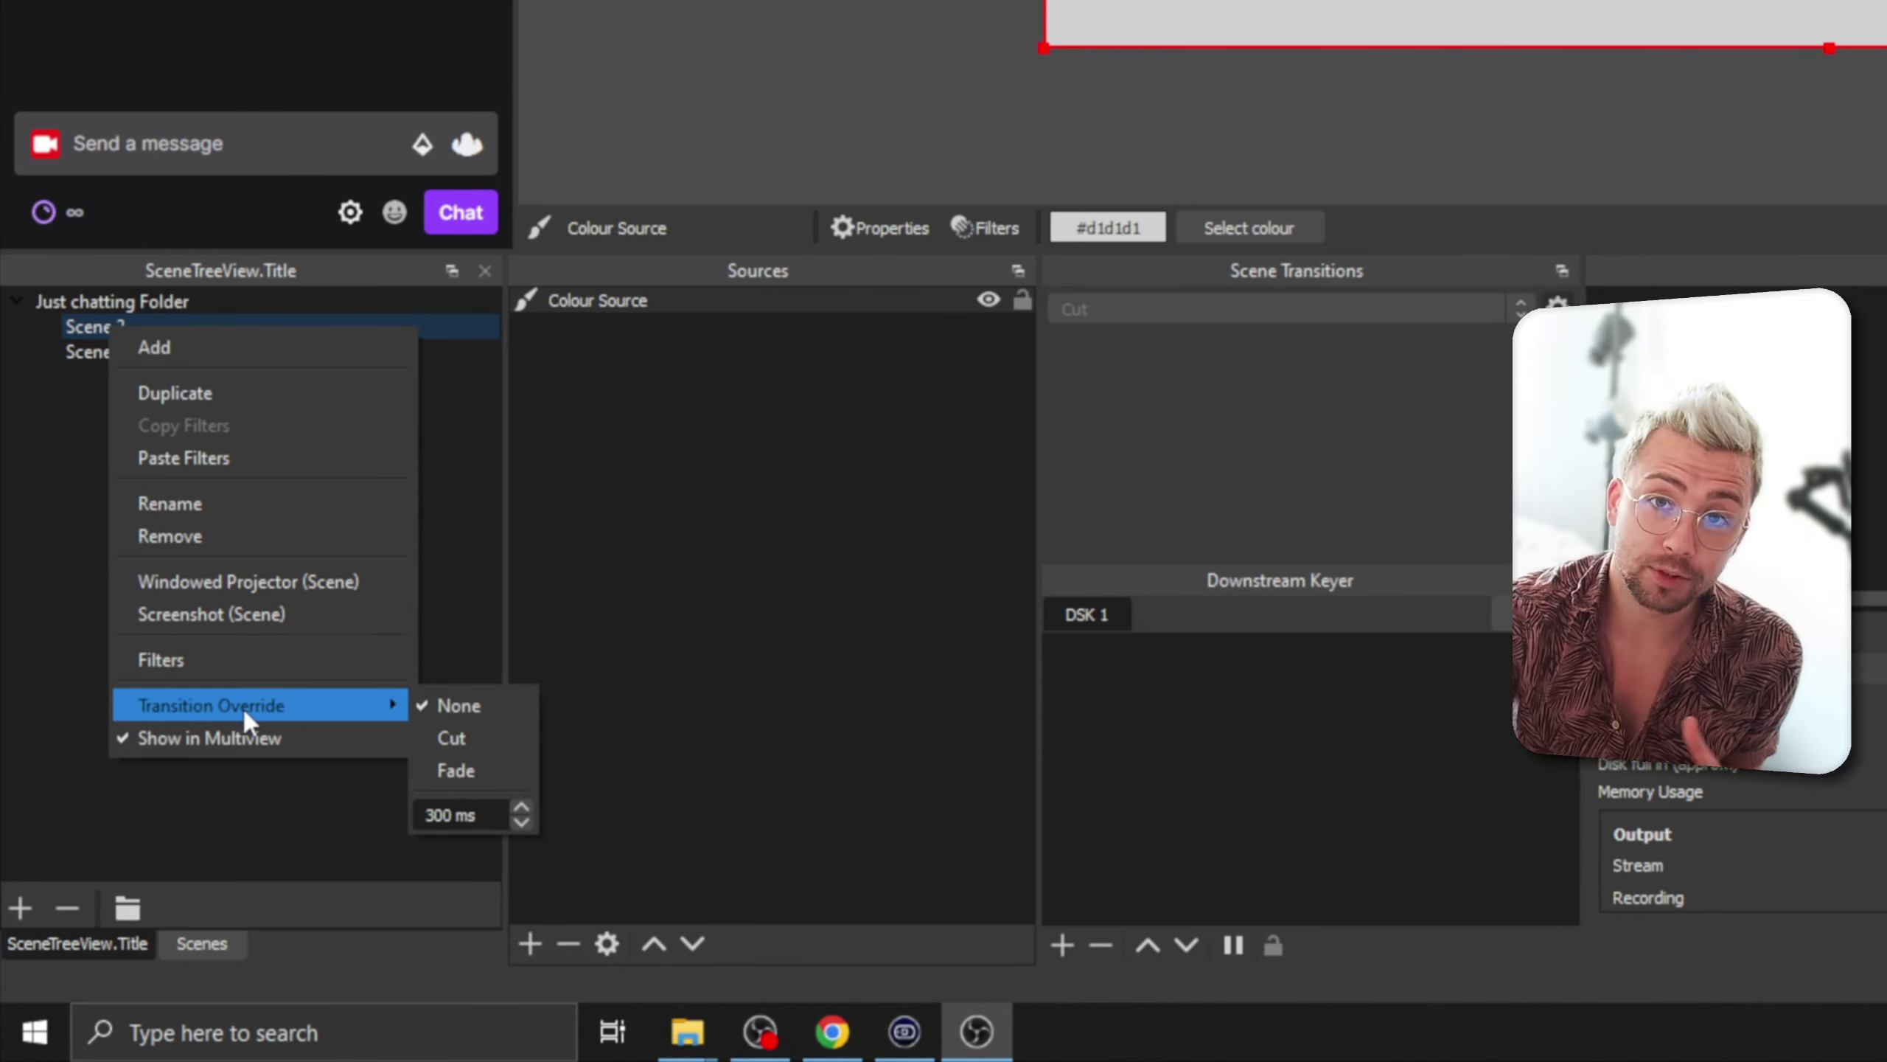
pyautogui.click(223, 944)
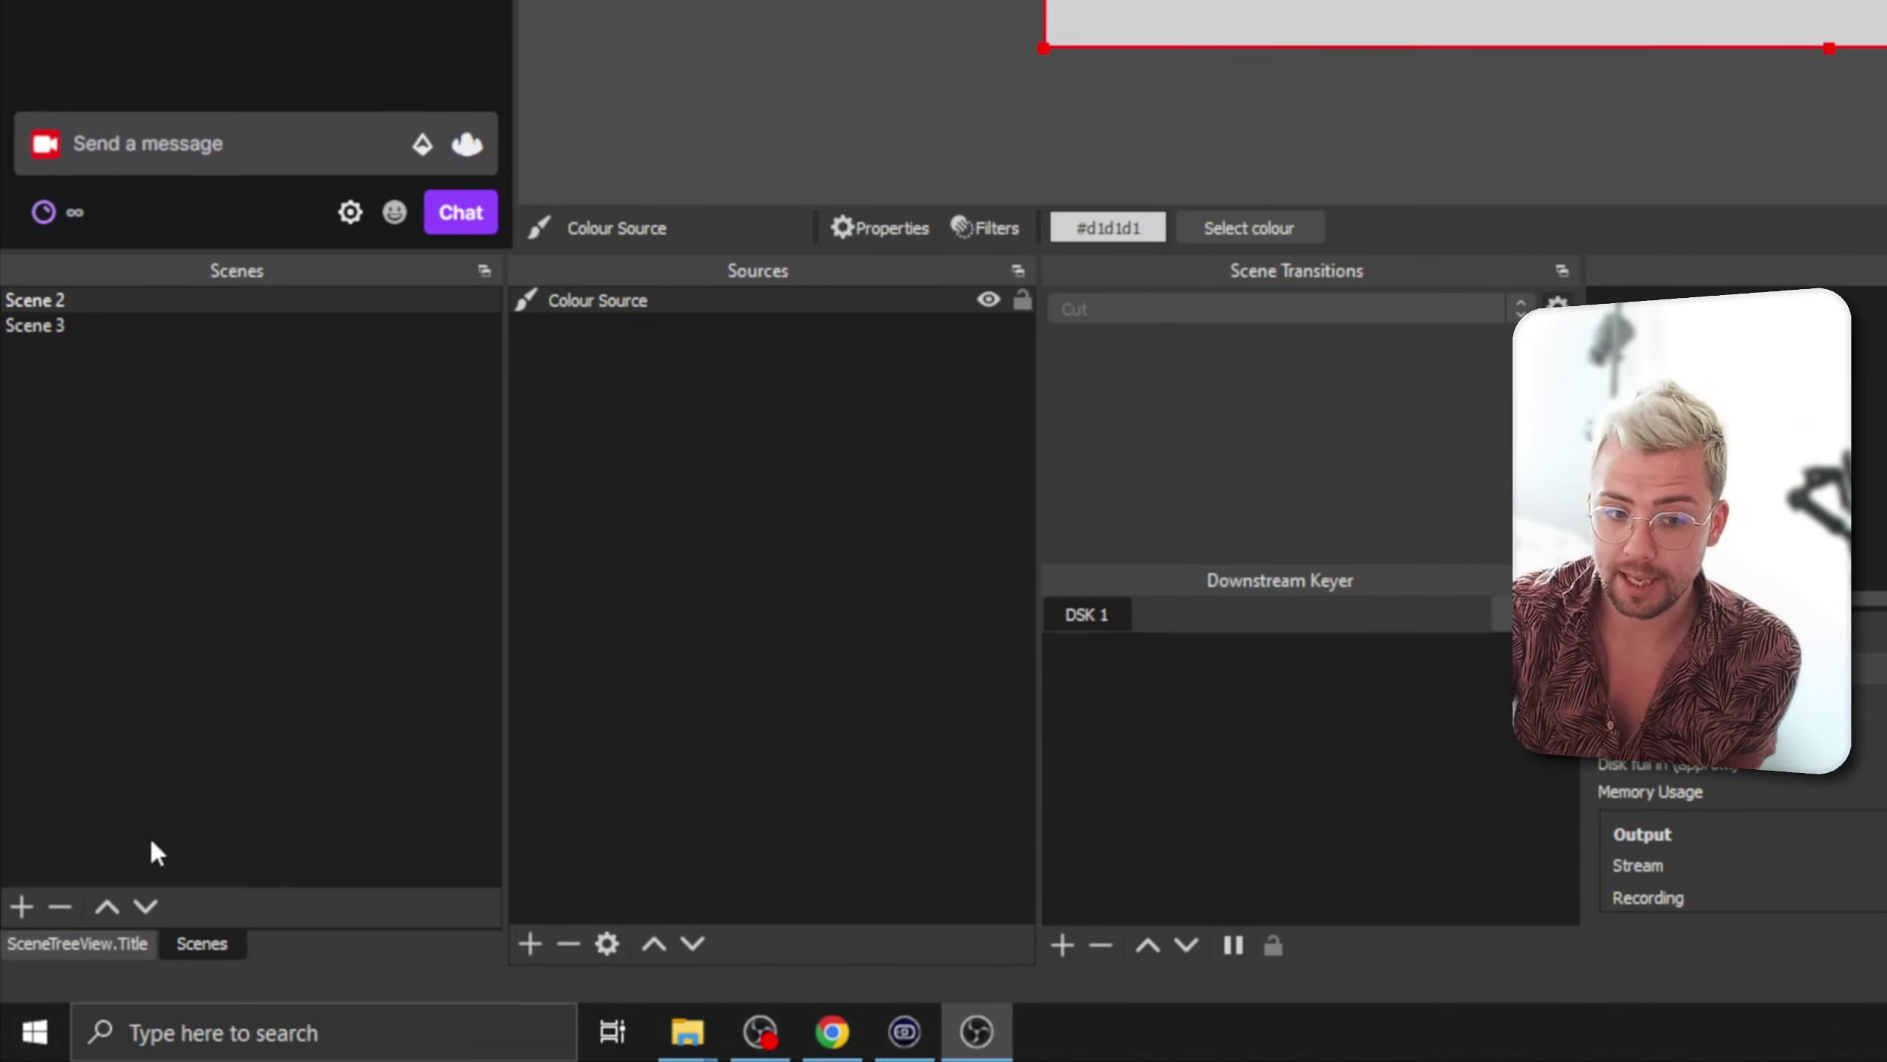
# In the scene tree, drag Scene 3 above the folder, then back in below Scene 2
pyautogui.click(86, 943)
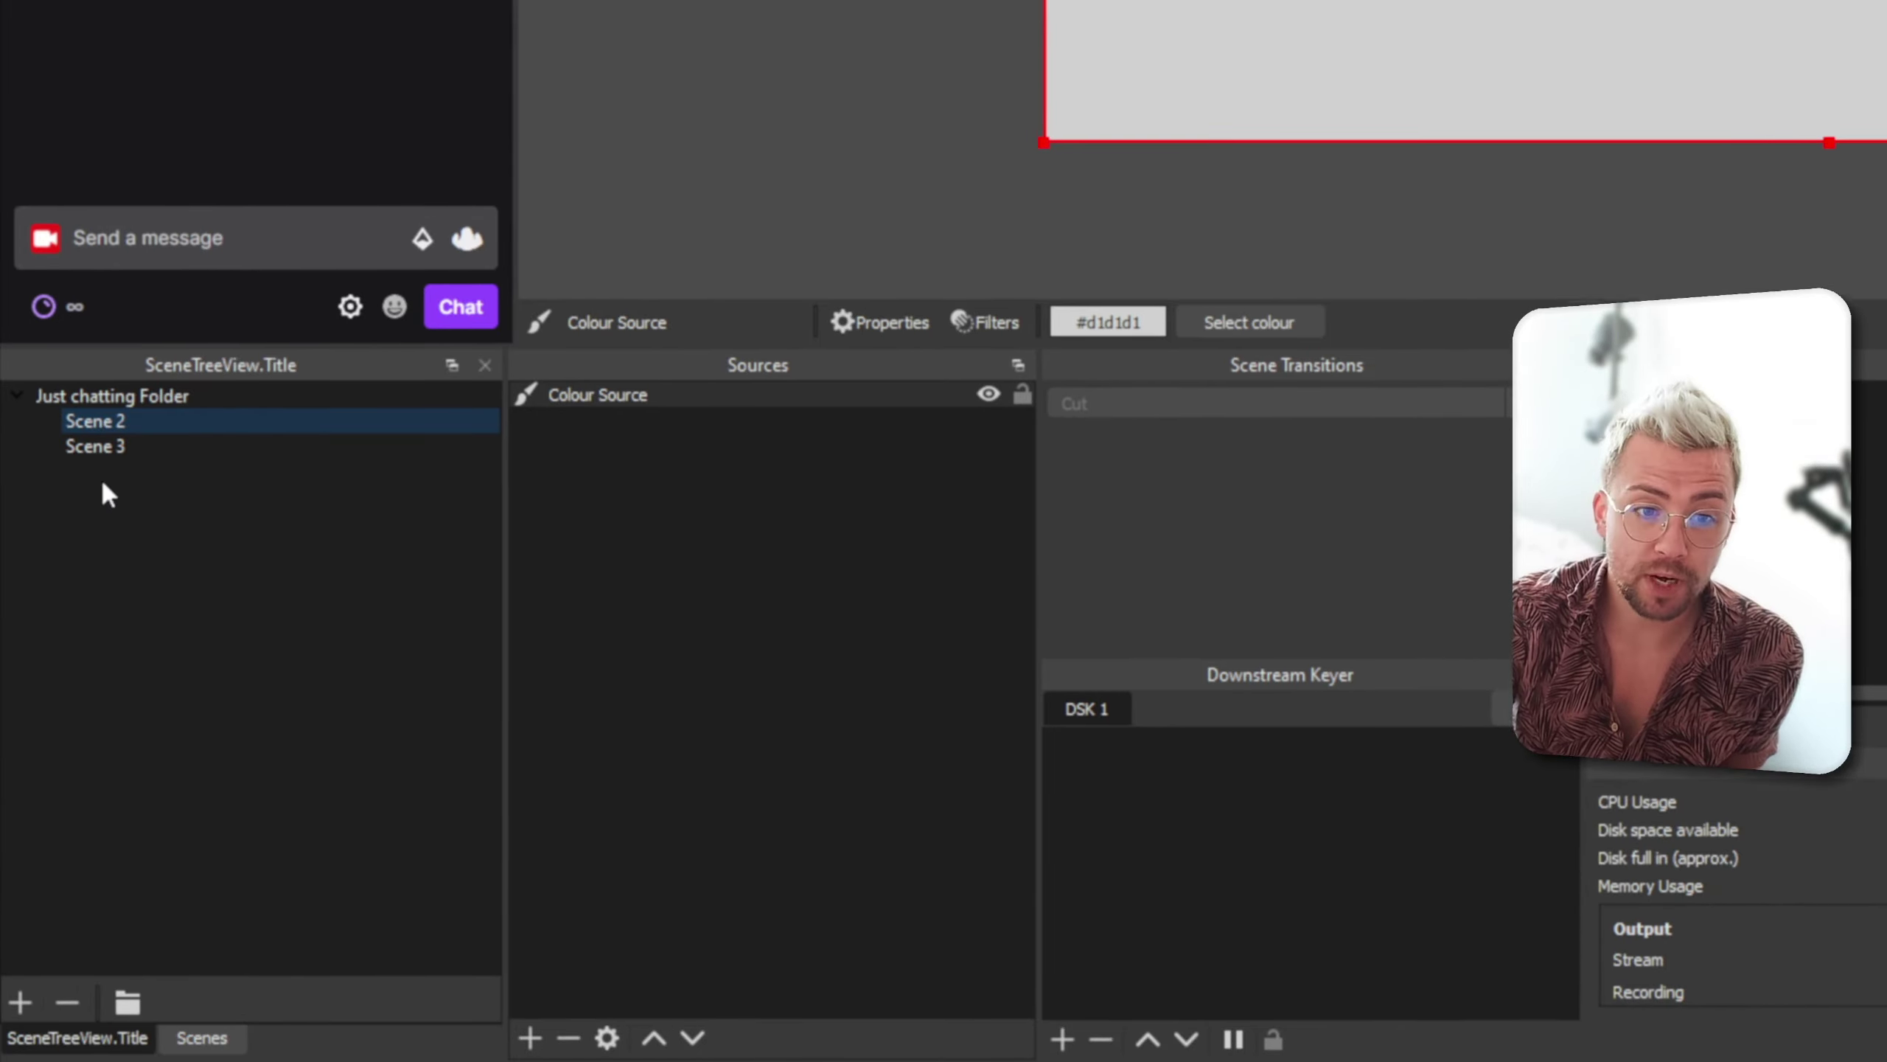
pyautogui.click(93, 355)
pyautogui.moveTo(93, 355); pyautogui.dragTo(98, 333)
pyautogui.click(112, 530)
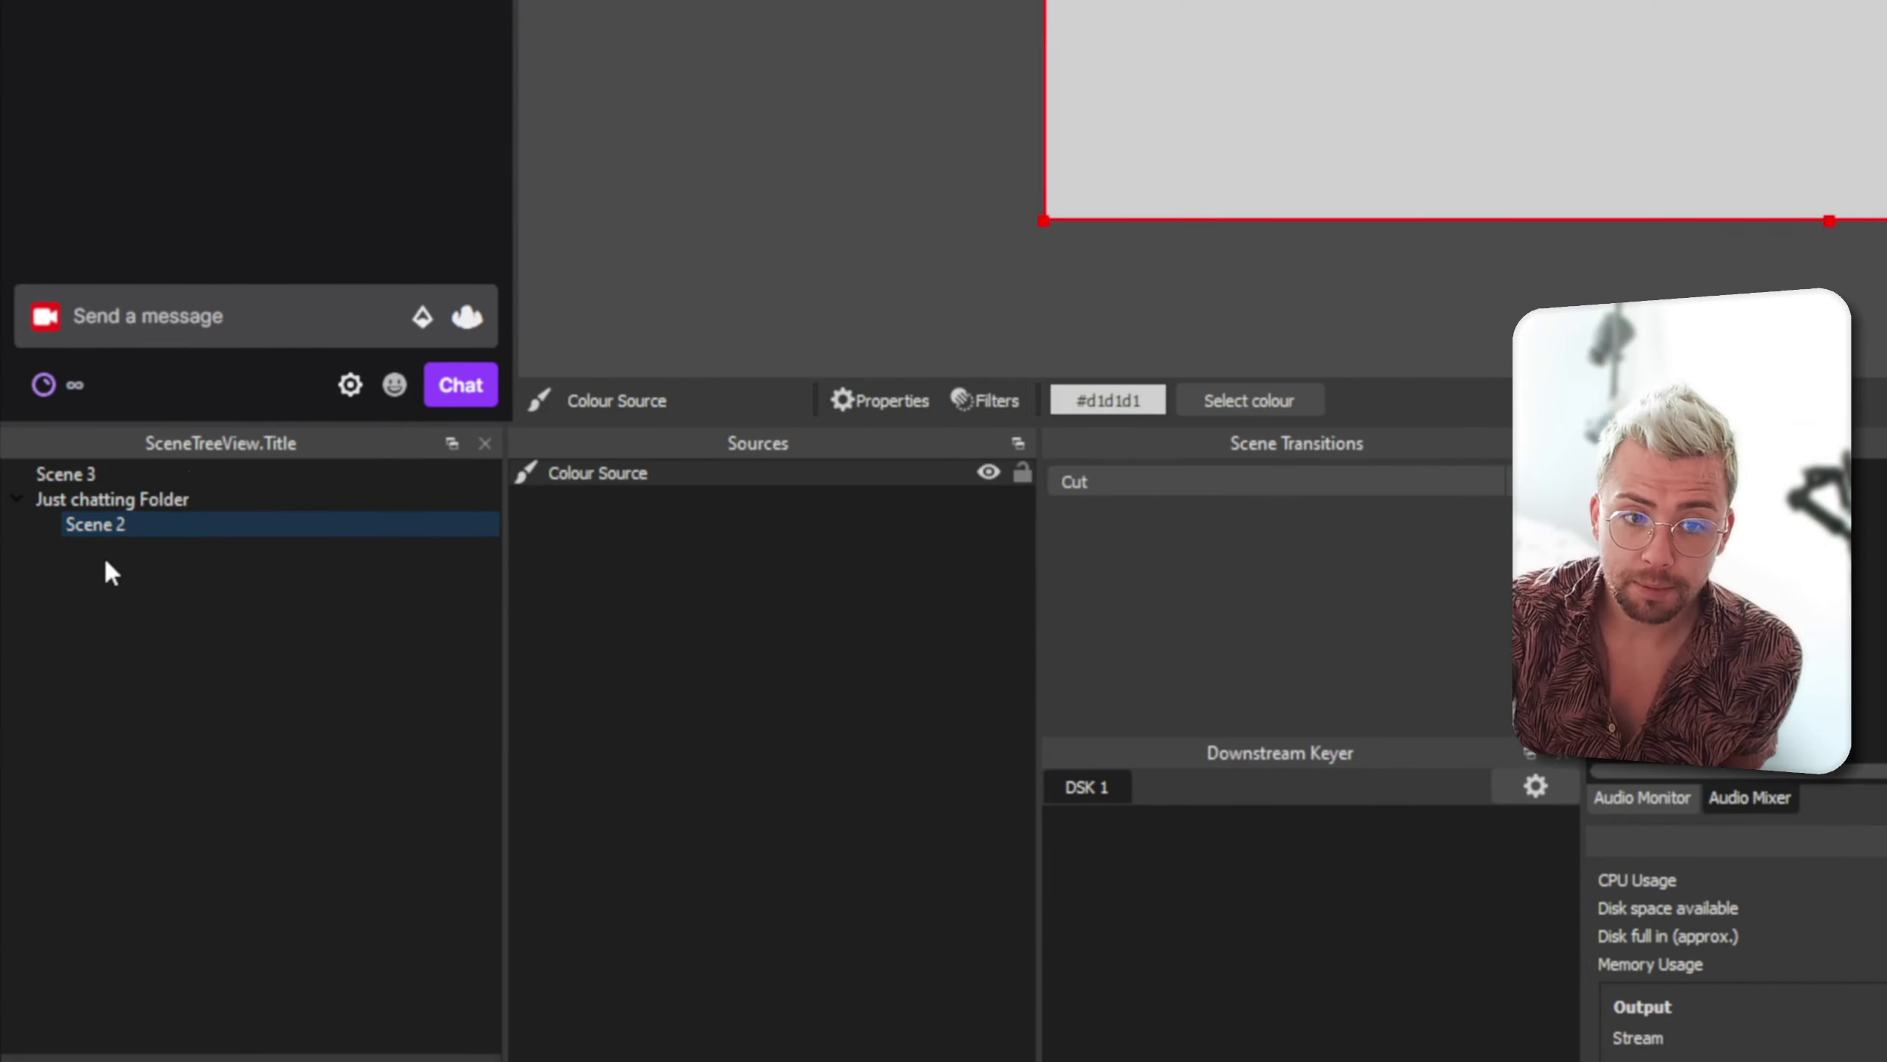
pyautogui.moveTo(97, 492); pyautogui.dragTo(119, 554)
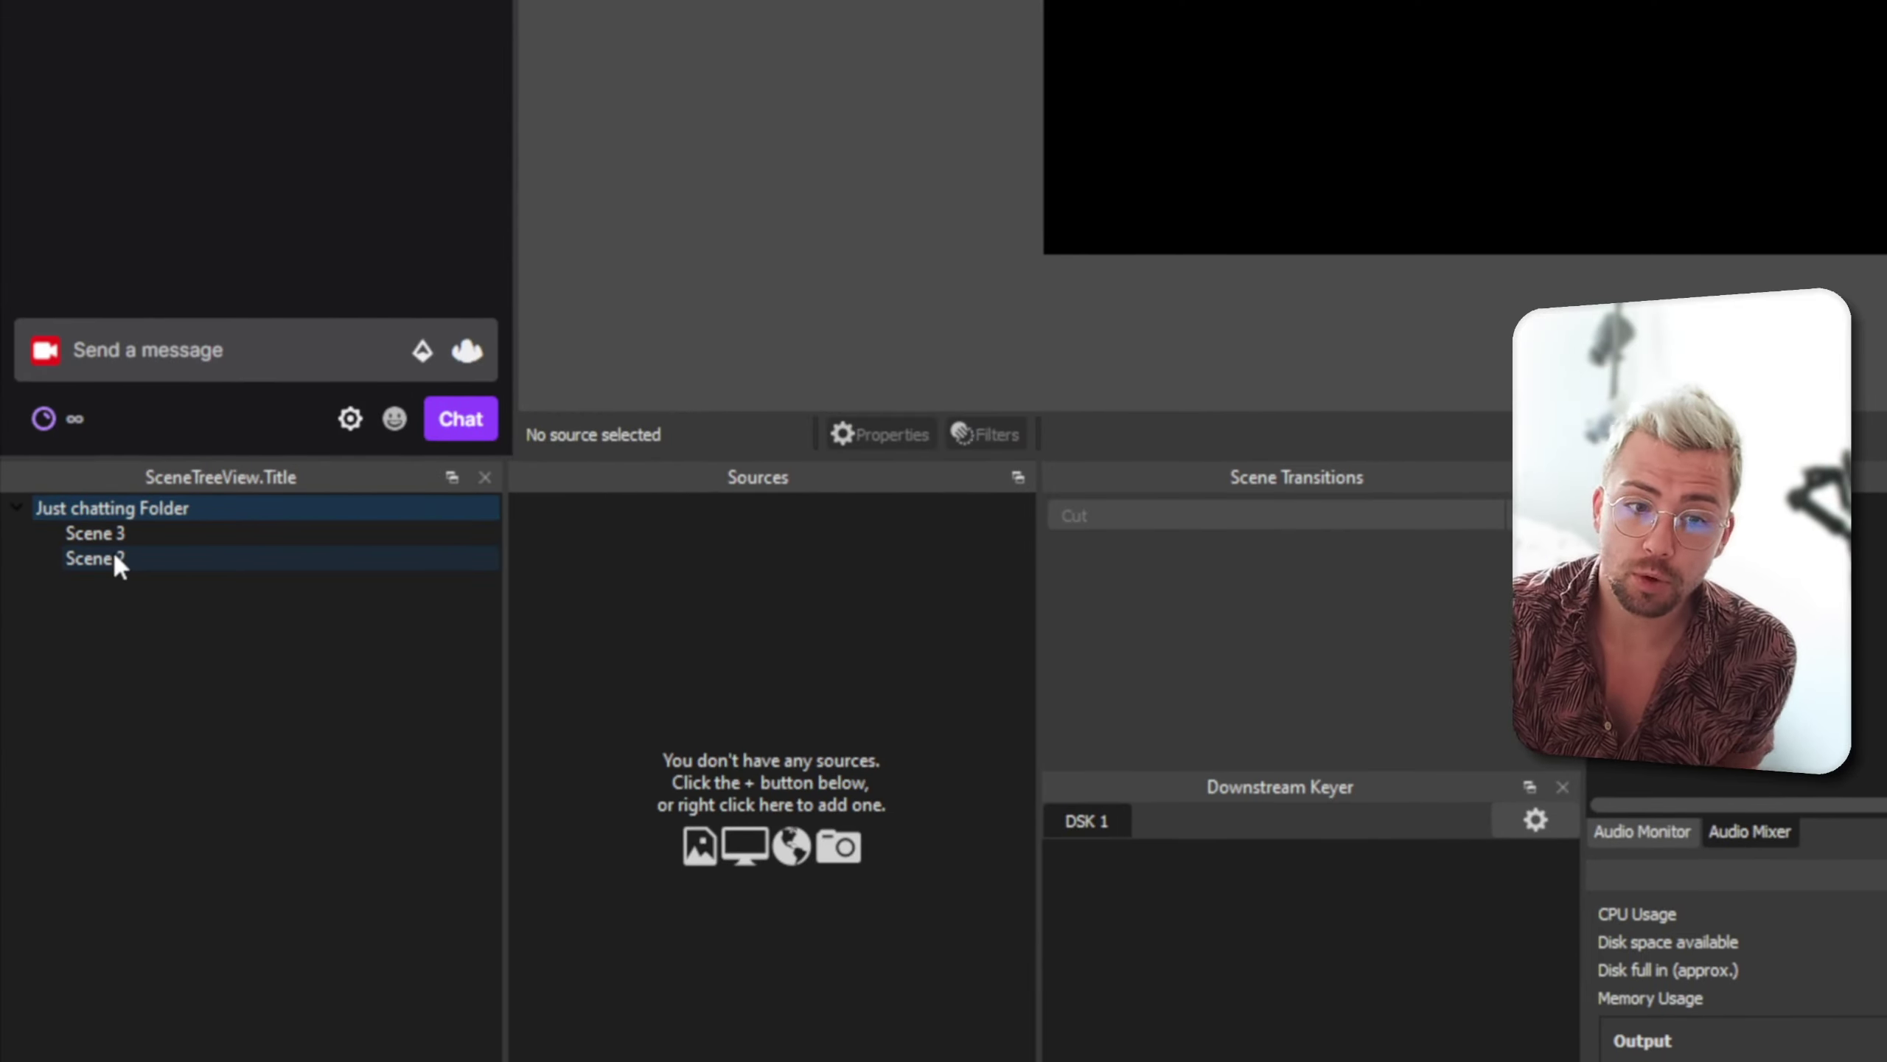
pyautogui.moveTo(110, 558); pyautogui.dragTo(91, 546)
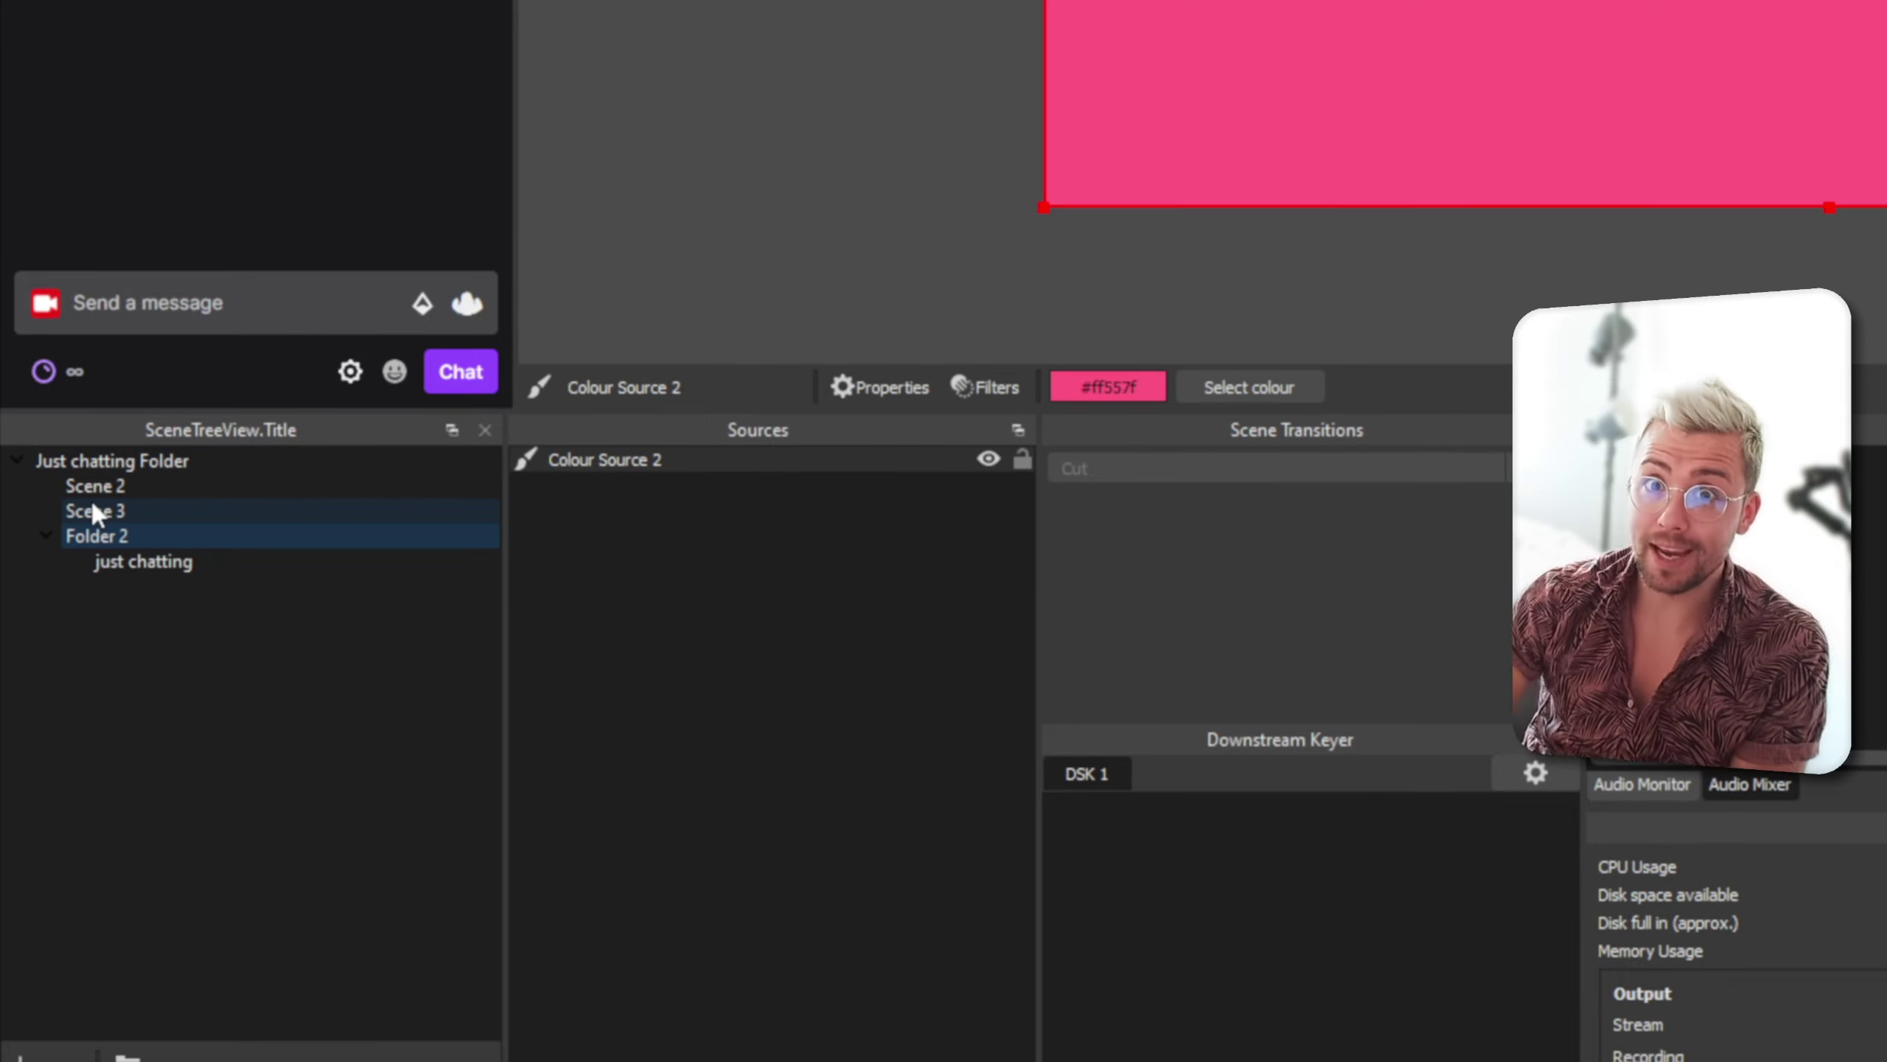